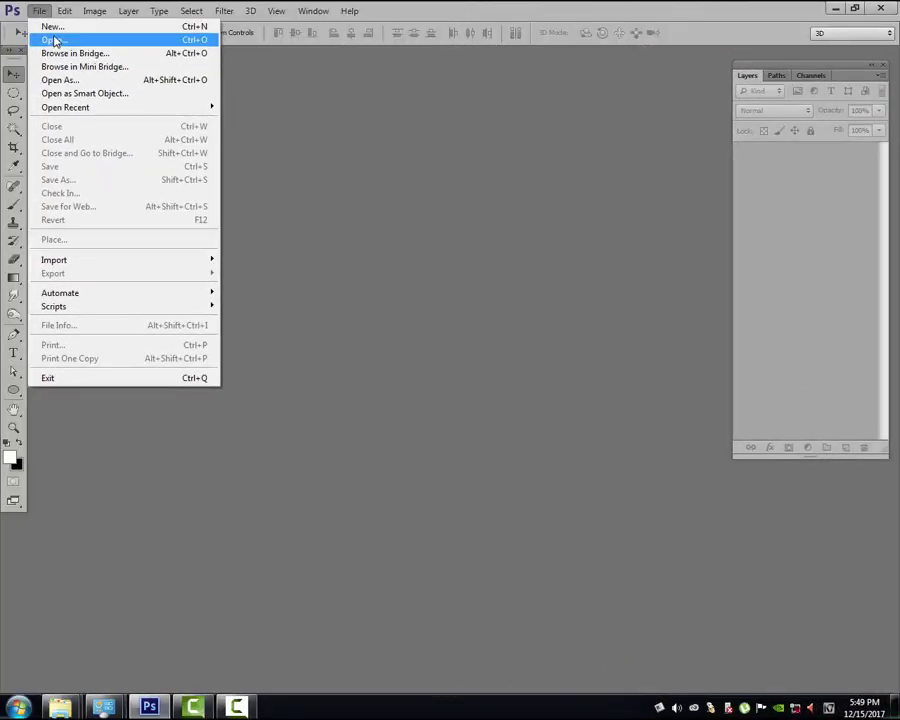
Create a new 12 × 8 inch document at 300 pixels/inch with a white background
{"action": "left_click", "coordinate": [52, 26]}
{"action": "double_click", "coordinate": [337, 332]}
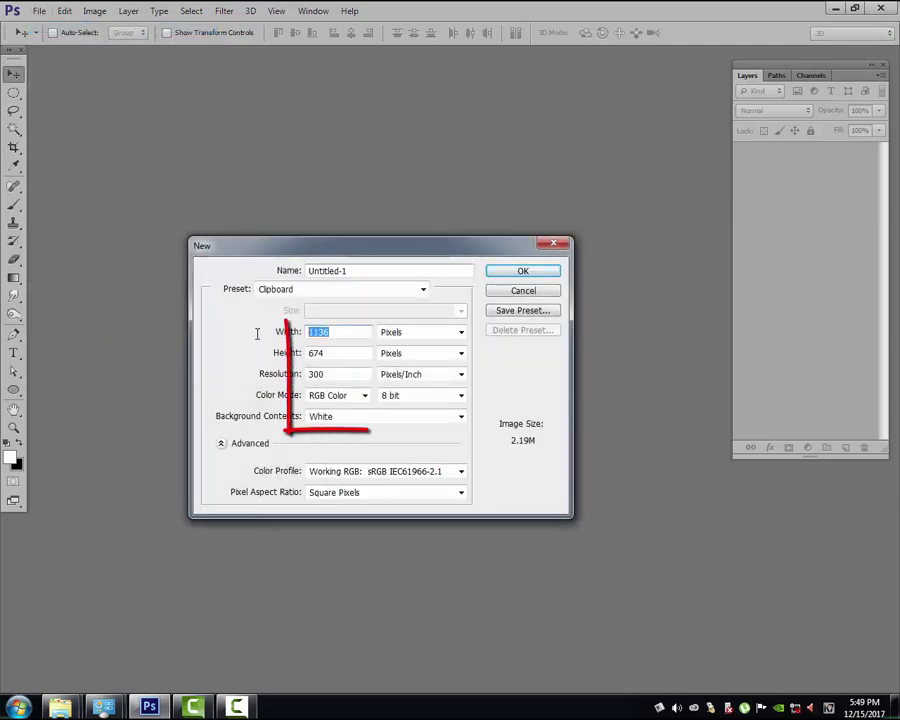
{"action": "type", "text": "12"}
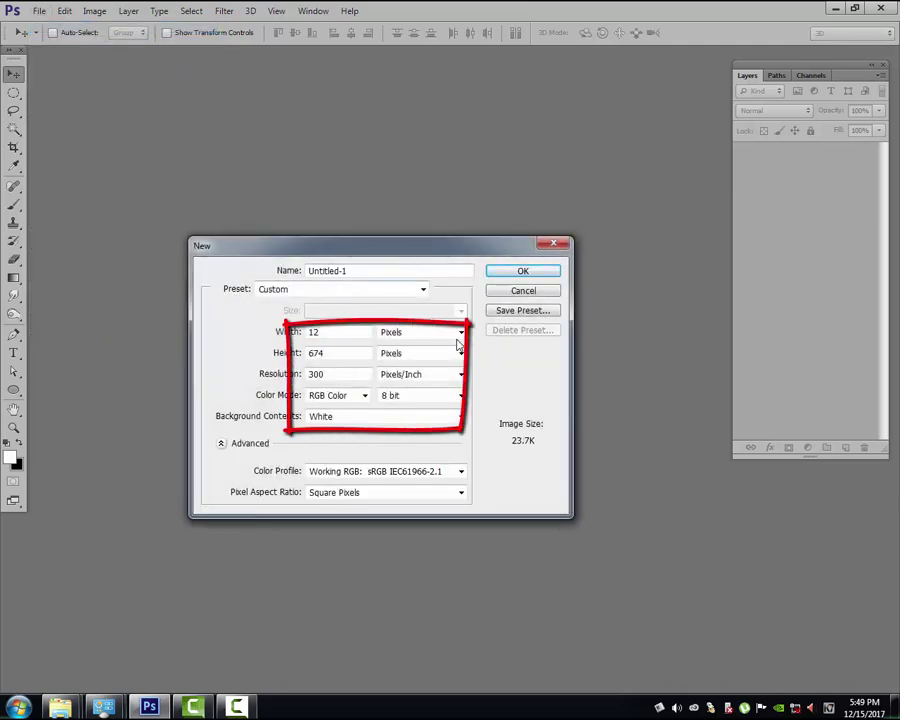
{"action": "left_click", "coordinate": [457, 334]}
{"action": "left_click", "coordinate": [392, 354]}
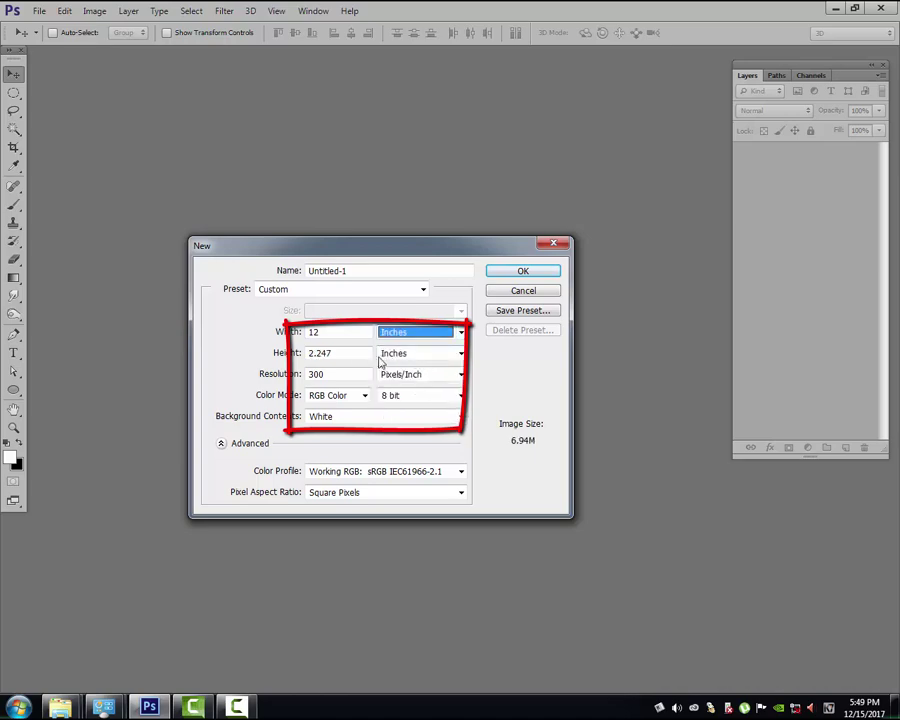
{"action": "double_click", "coordinate": [350, 353]}
{"action": "type", "text": "8"}
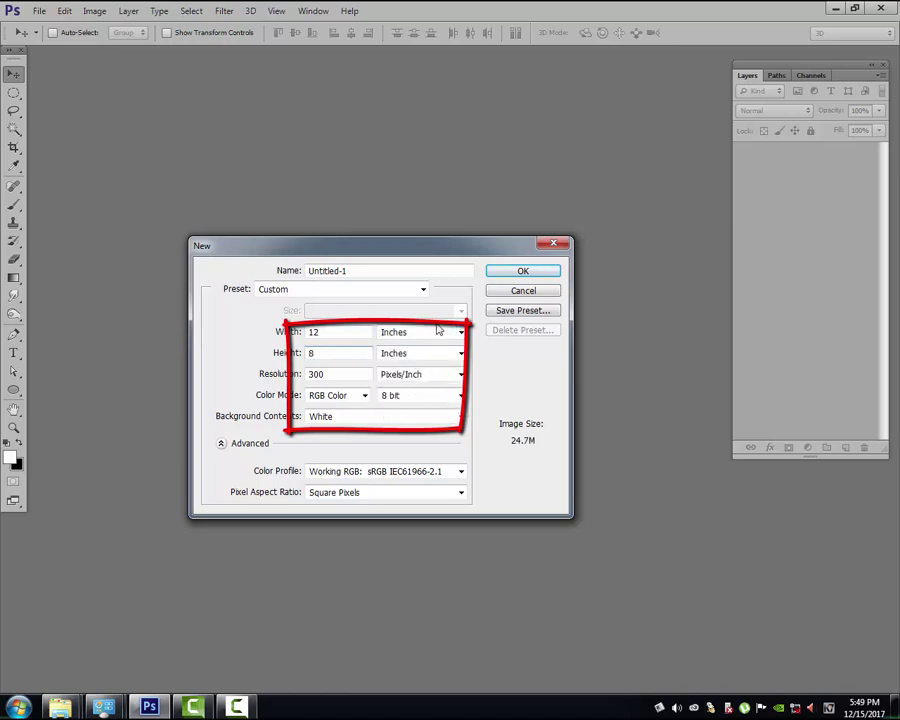
{"action": "double_click", "coordinate": [331, 376]}
{"action": "left_click", "coordinate": [520, 272]}
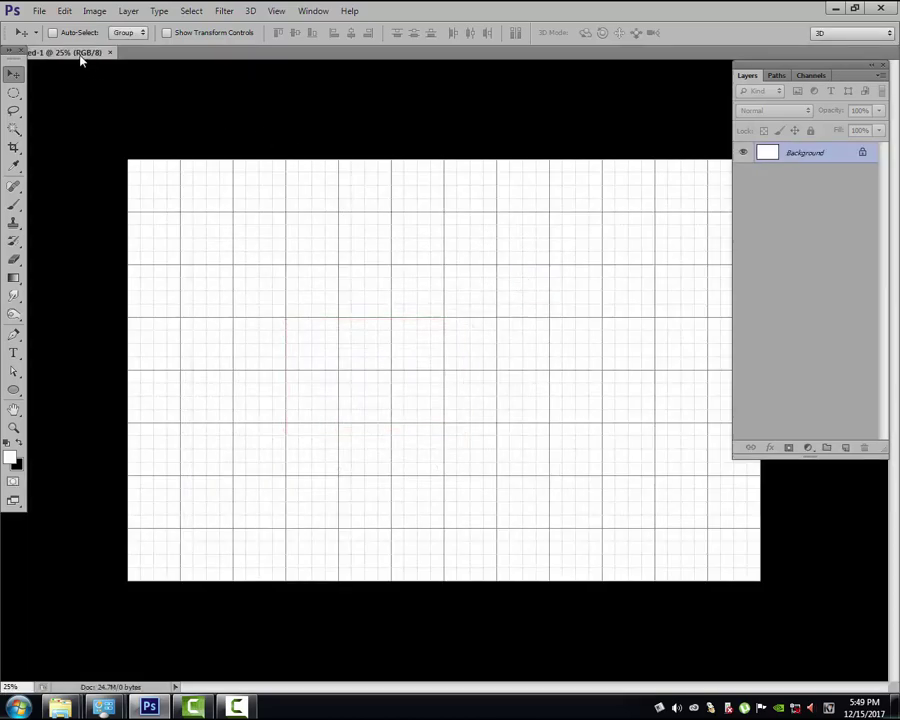
Float the document in its own window and show the grid over the canvas
{"action": "left_click_drag", "start_coordinate": [72, 55], "coordinate": [86, 83]}
{"action": "left_click_drag", "start_coordinate": [428, 84], "coordinate": [445, 98]}
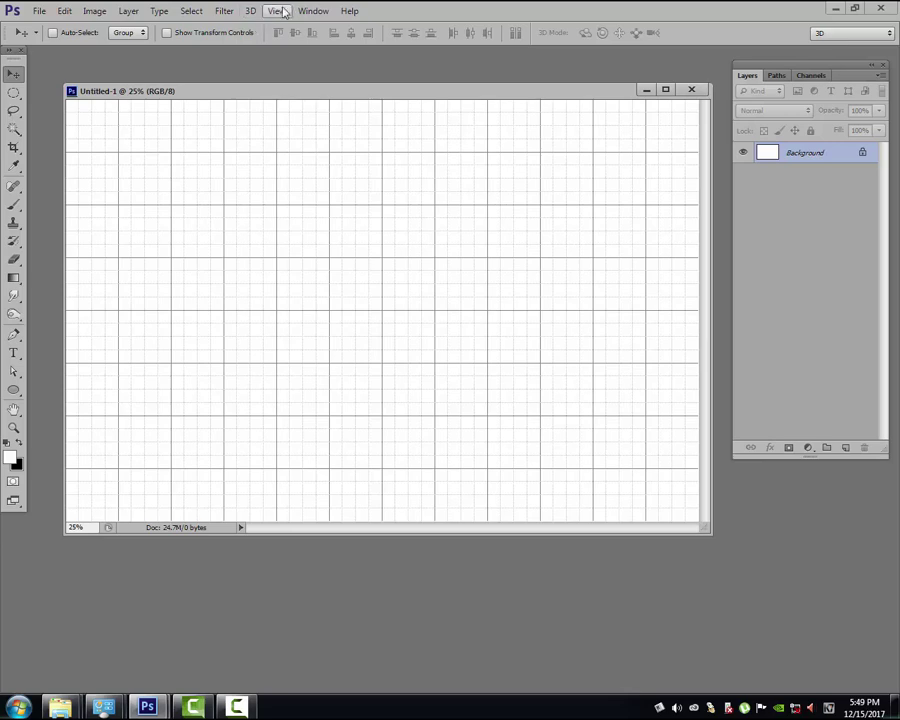
{"action": "key", "text": "ctrl+apostrophe"}
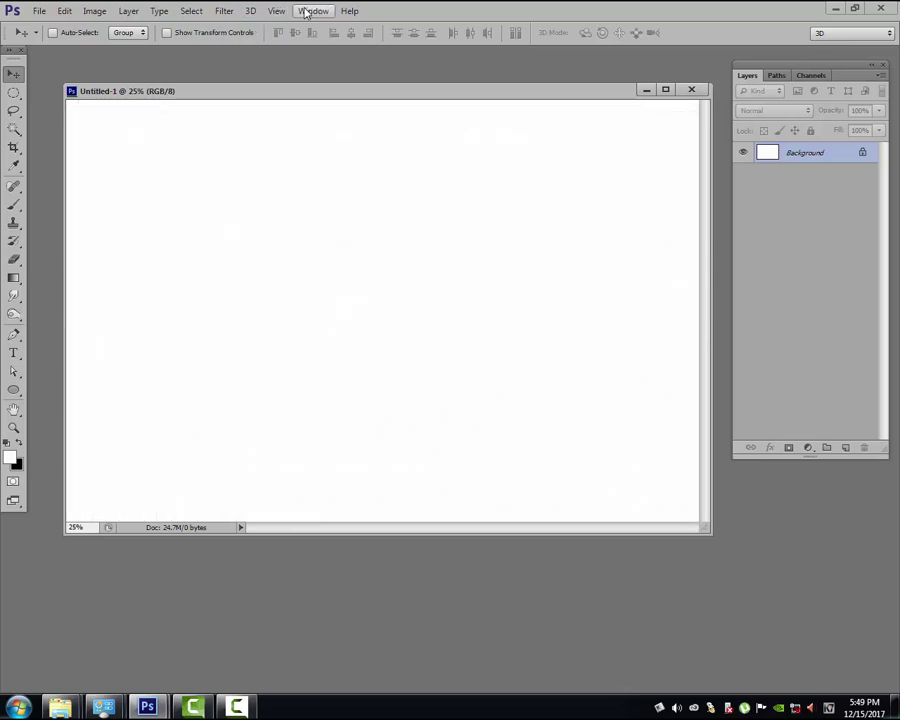
{"action": "left_click", "coordinate": [276, 12]}
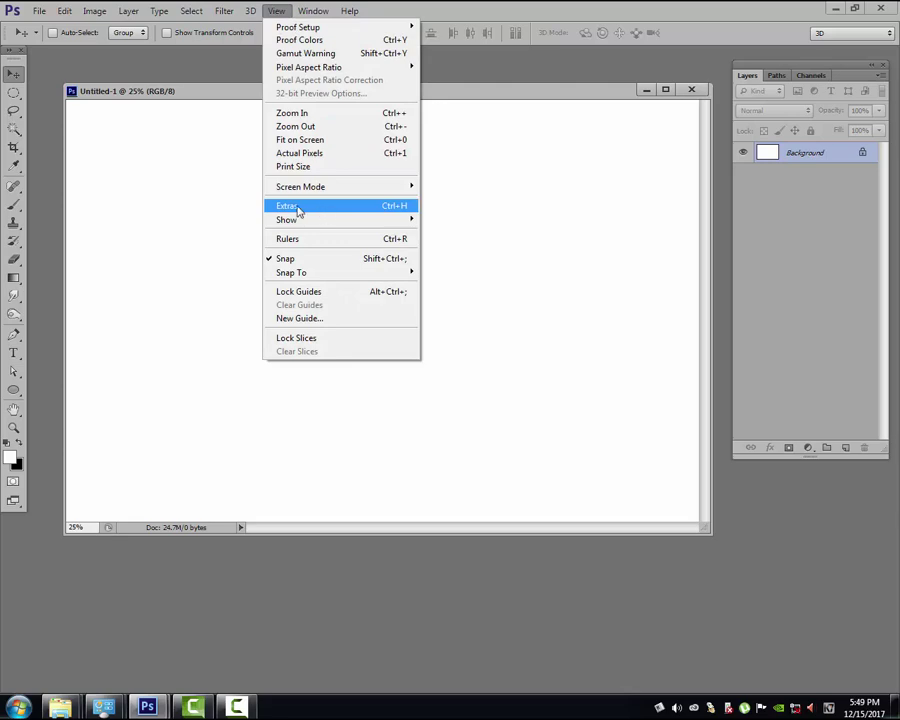
{"action": "mouse_move", "coordinate": [290, 219]}
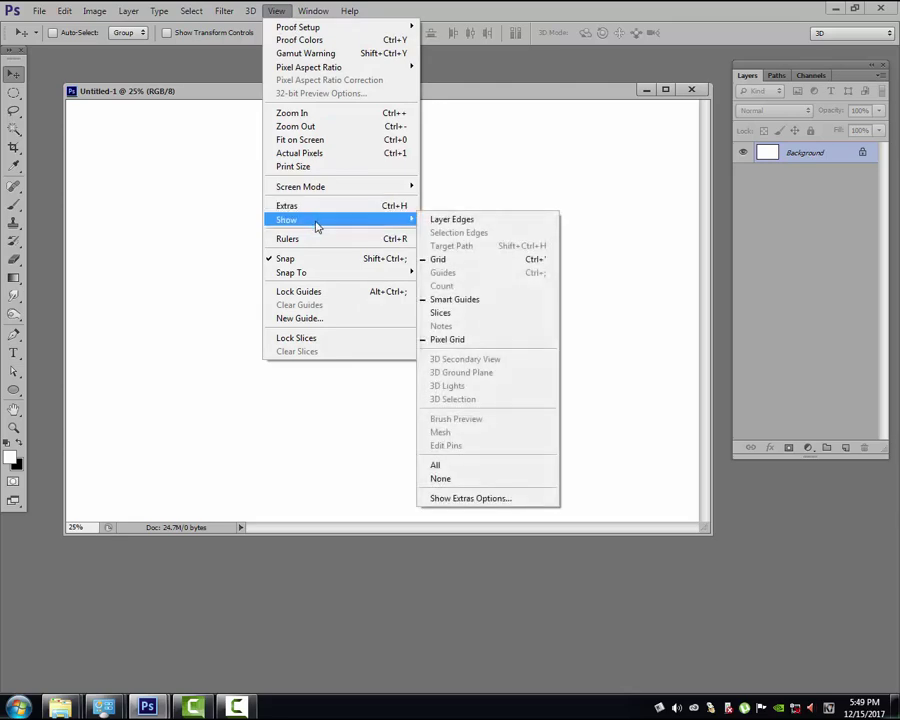
{"action": "left_click", "coordinate": [463, 264]}
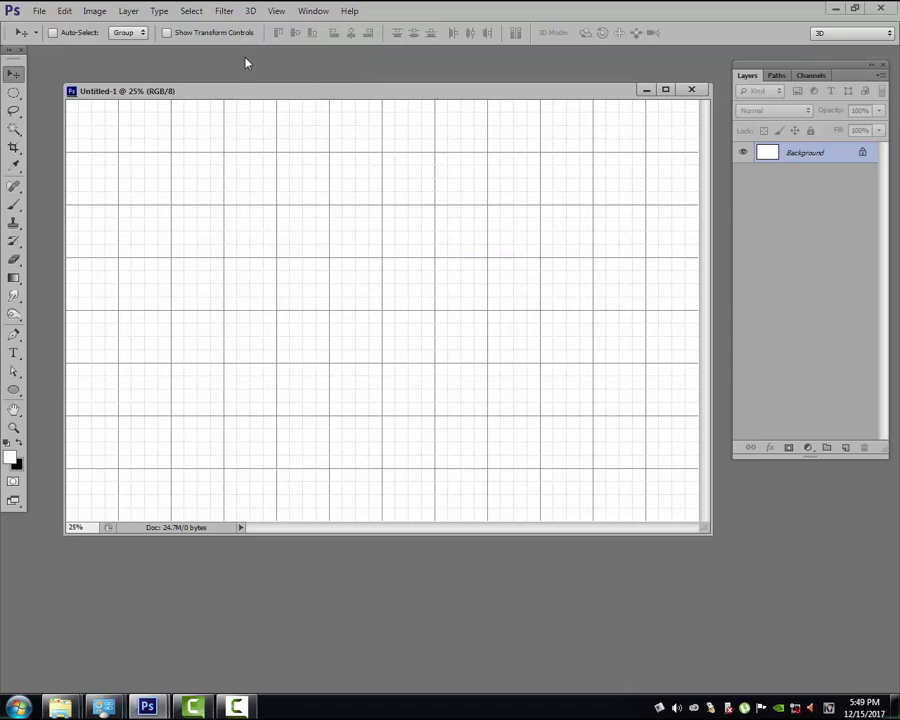
Show rulers and place guides at 6 inches vertically and 4 inches horizontally
{"action": "key", "text": "ctrl+r"}
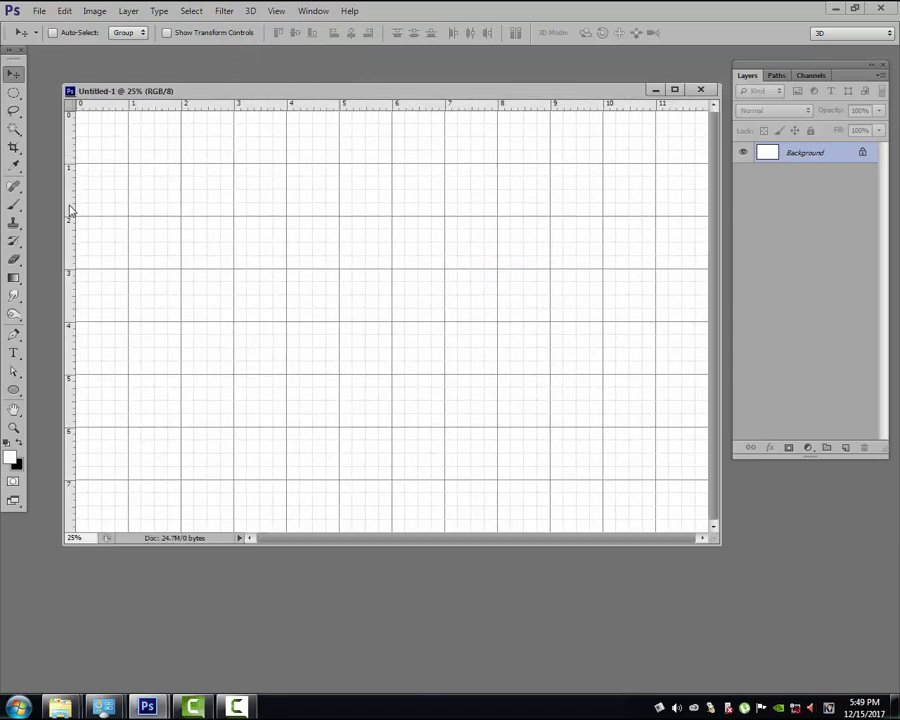
{"action": "left_click_drag", "start_coordinate": [68, 208], "coordinate": [393, 240]}
{"action": "left_click_drag", "start_coordinate": [403, 113], "coordinate": [424, 322]}
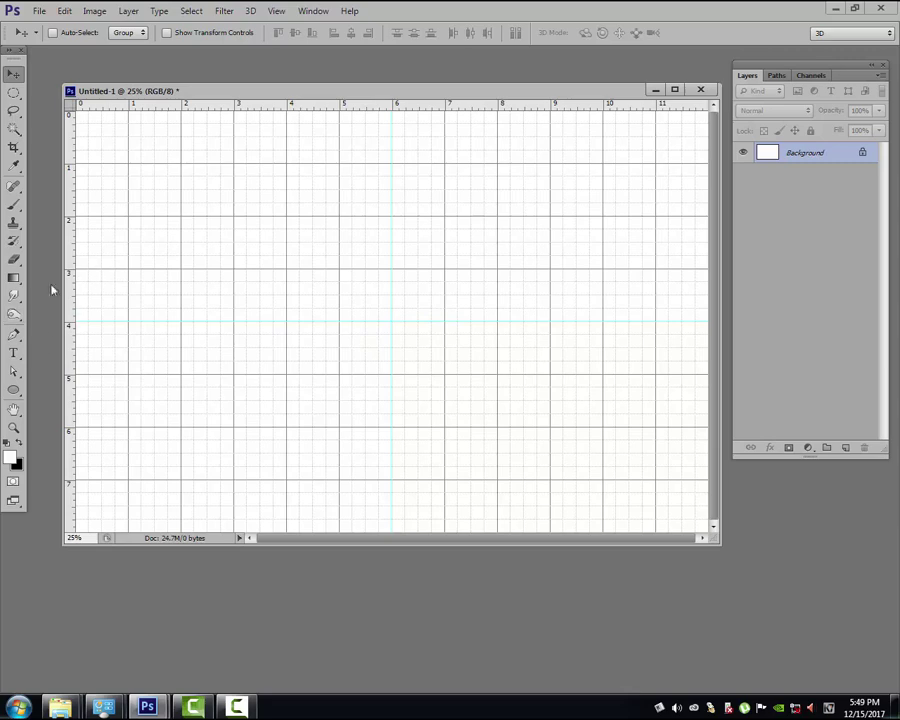
With the Pen tool, draw a closed curved three-cornered path from the guide crossing up-right
{"action": "left_click", "coordinate": [14, 336]}
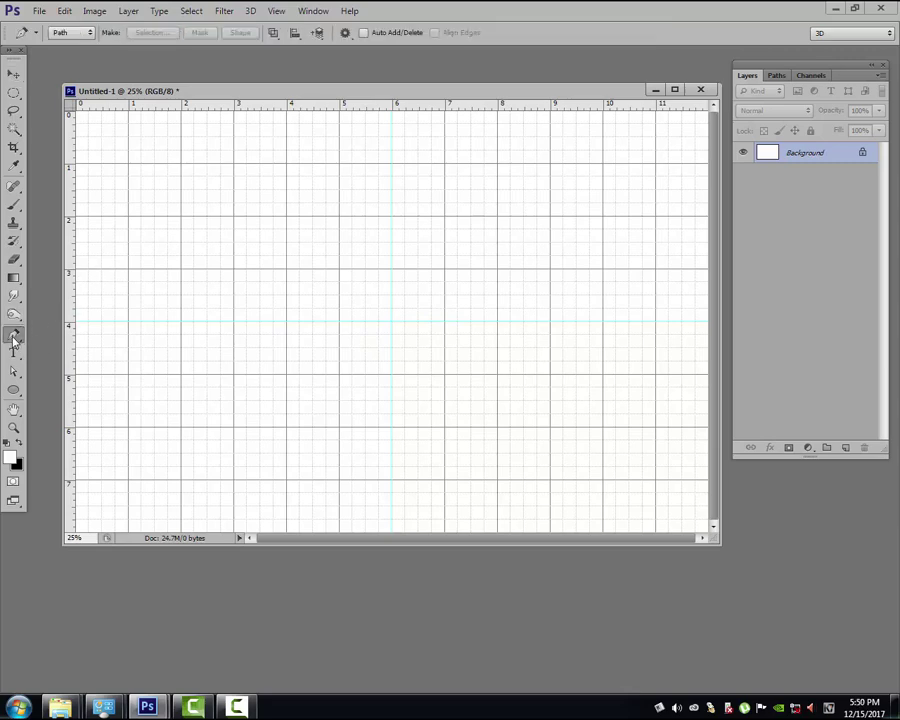
{"action": "right_click", "coordinate": [14, 340]}
{"action": "left_click", "coordinate": [60, 332]}
{"action": "left_click", "coordinate": [392, 322]}
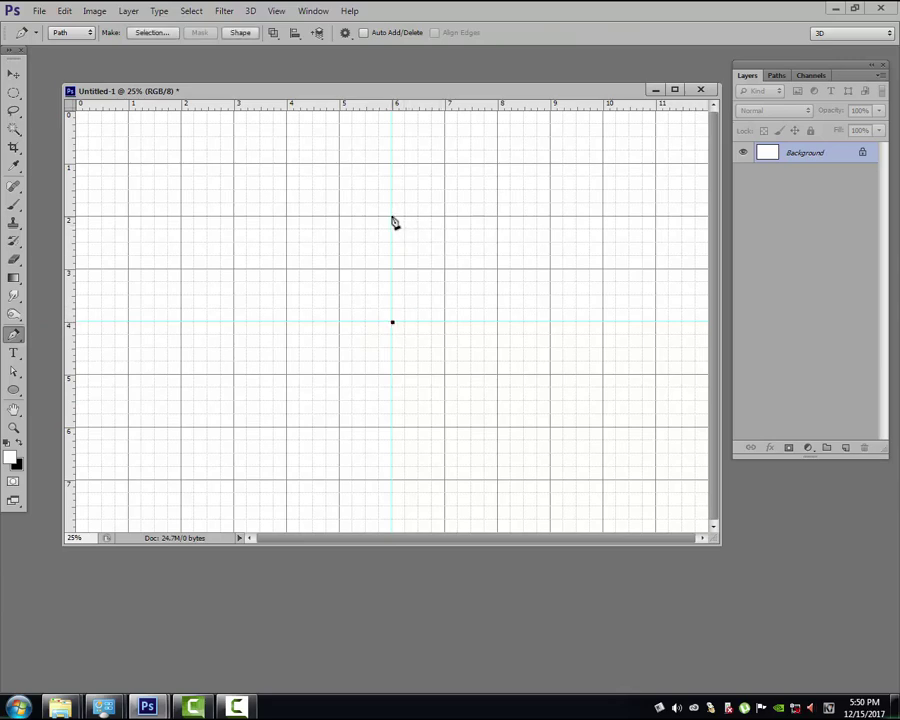
{"action": "left_click_drag", "start_coordinate": [392, 217], "coordinate": [367, 180]}
{"action": "left_click_drag", "start_coordinate": [368, 179], "coordinate": [374, 178]}
{"action": "left_click", "coordinate": [393, 217]}
{"action": "mouse_move", "coordinate": [484, 257]}
{"action": "left_mouse_down"}
{"action": "mouse_move", "coordinate": [522, 220]}
{"action": "mouse_move", "coordinate": [538, 230]}
{"action": "left_mouse_up"}
{"action": "left_click", "coordinate": [485, 258], "text": "alt"}
{"action": "left_click_drag", "start_coordinate": [393, 324], "coordinate": [320, 324]}
Convert the drawn path into a selection
{"action": "right_click", "coordinate": [428, 268]}
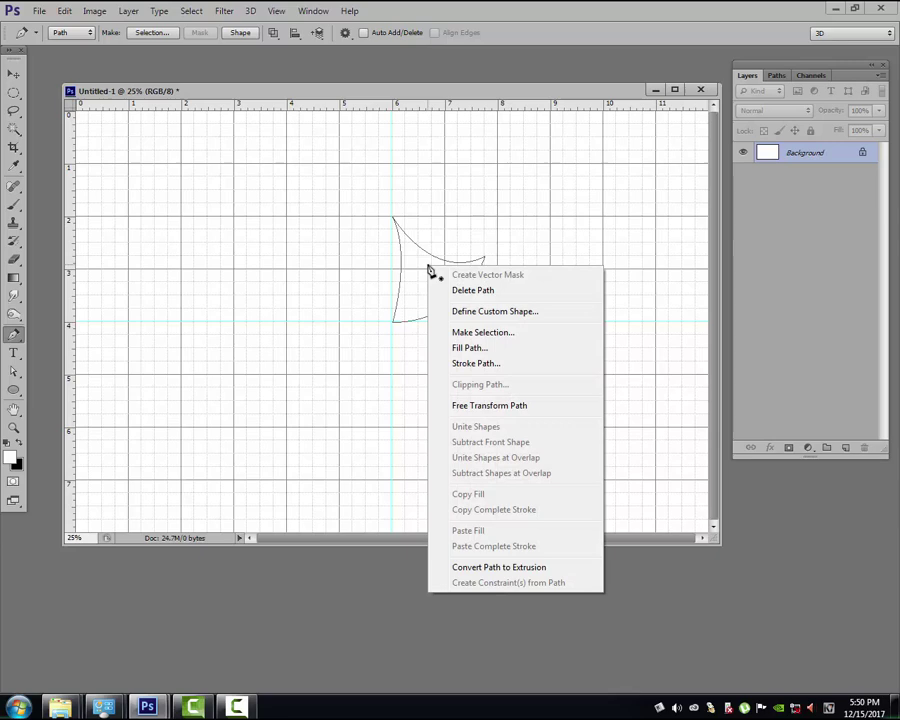
{"action": "left_click", "coordinate": [482, 335]}
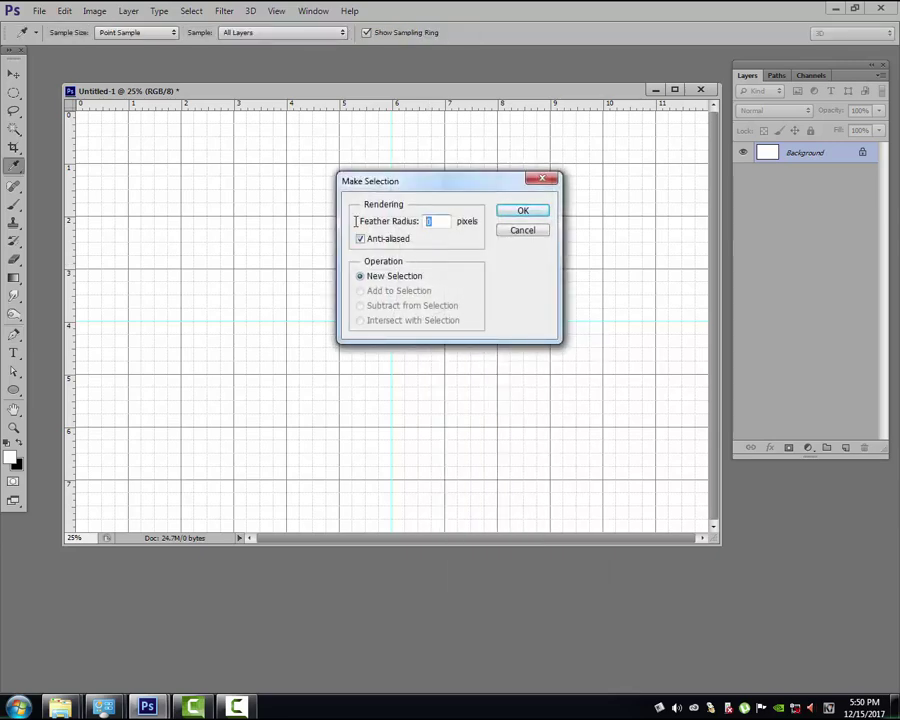
{"action": "left_click", "coordinate": [523, 213]}
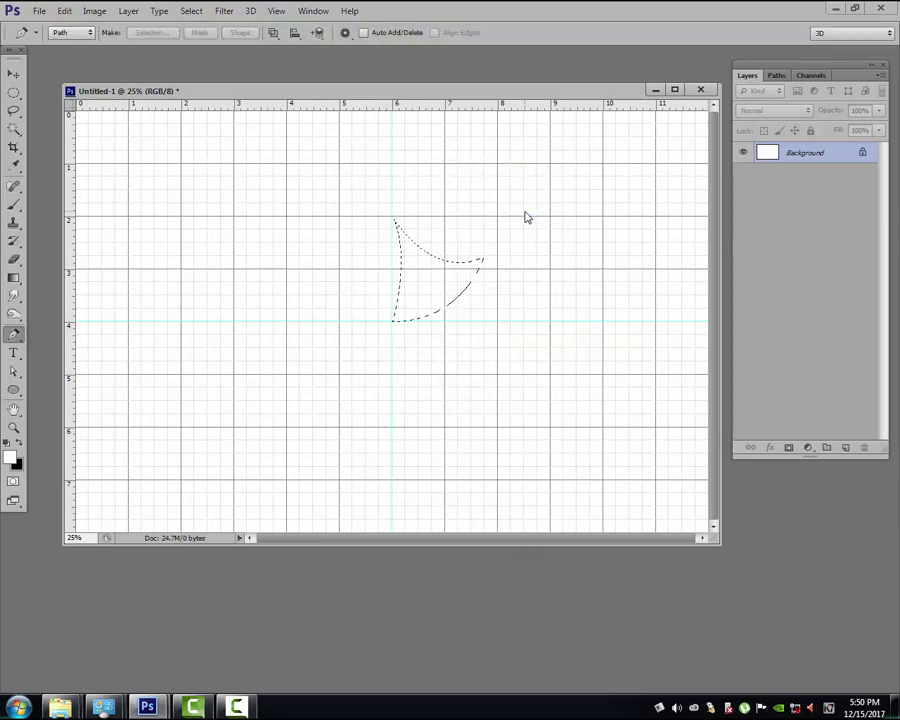
Fill the selection black on a new Layer 1, then deselect
{"action": "left_click", "coordinate": [846, 449]}
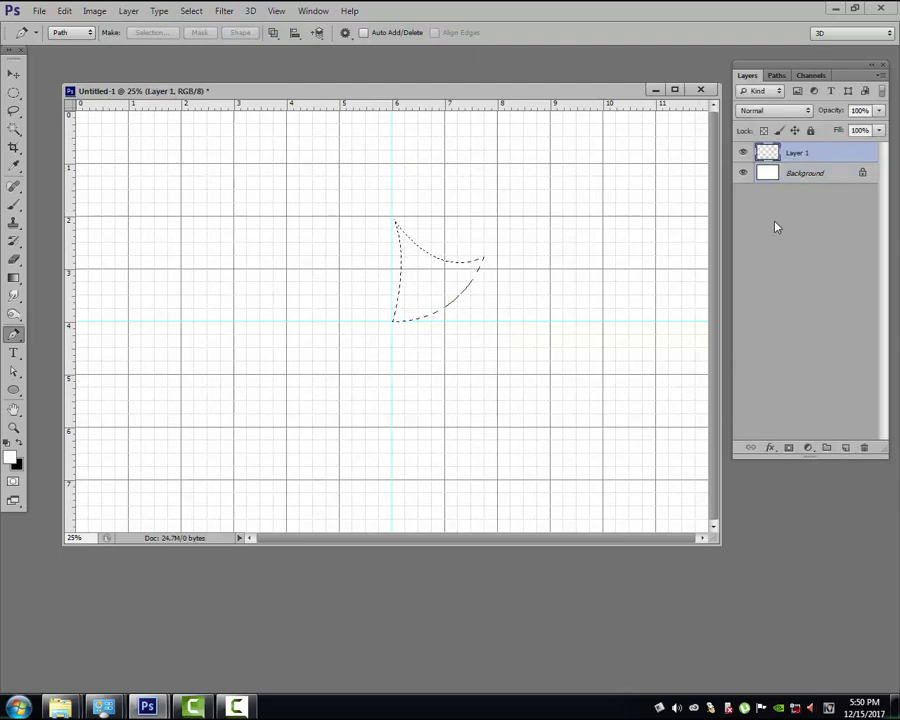
{"action": "left_click", "coordinate": [18, 470]}
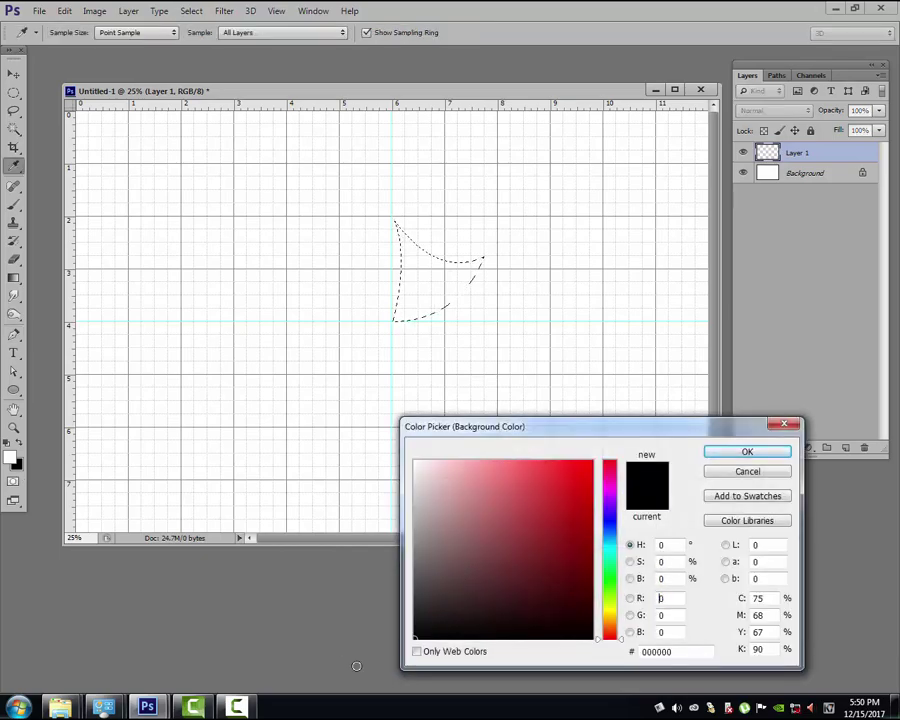
{"action": "left_click", "coordinate": [747, 453]}
{"action": "key", "text": "p"}
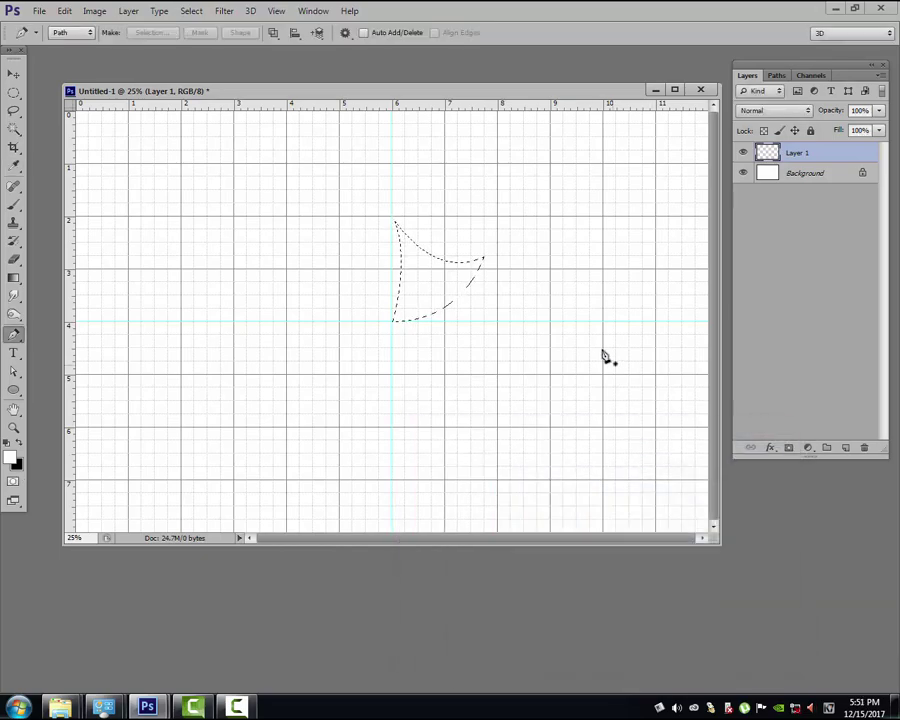
{"action": "key", "text": "ctrl+BackSpace"}
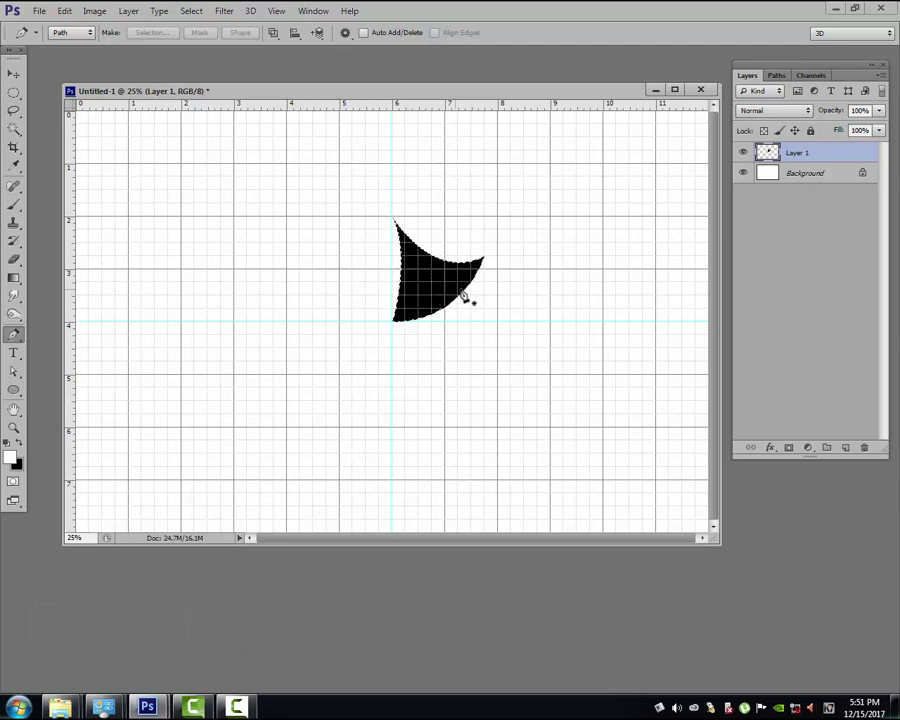
{"action": "key", "text": "ctrl+d"}
Draw a 0.75-inch elliptical circle selection and shift it up-left above the shape
{"action": "left_click", "coordinate": [13, 92]}
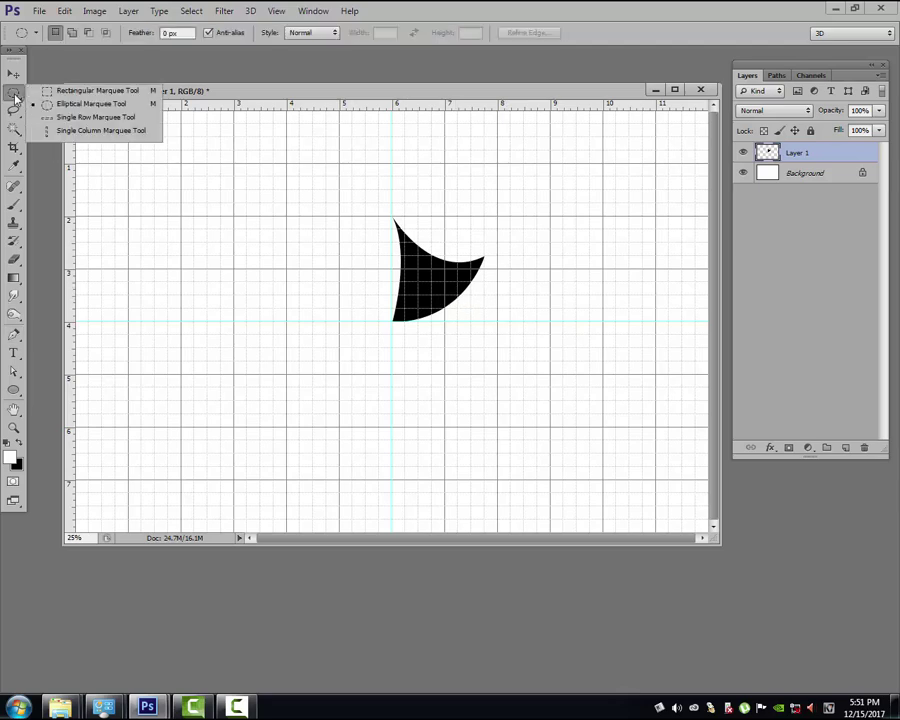
{"action": "left_click", "coordinate": [70, 104]}
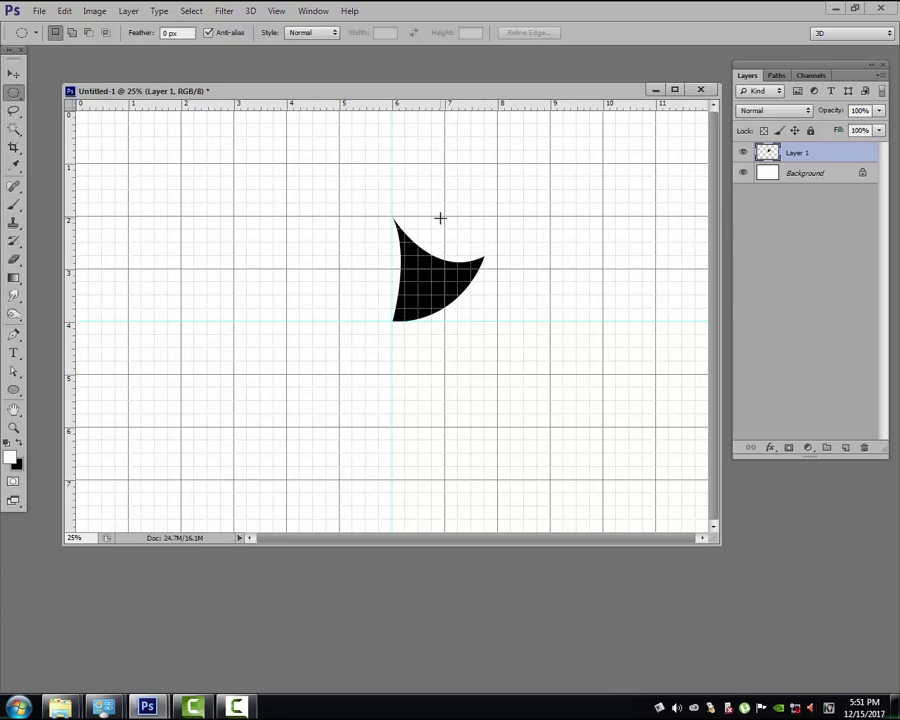
{"action": "left_click_drag", "start_coordinate": [445, 216], "coordinate": [485, 253]}
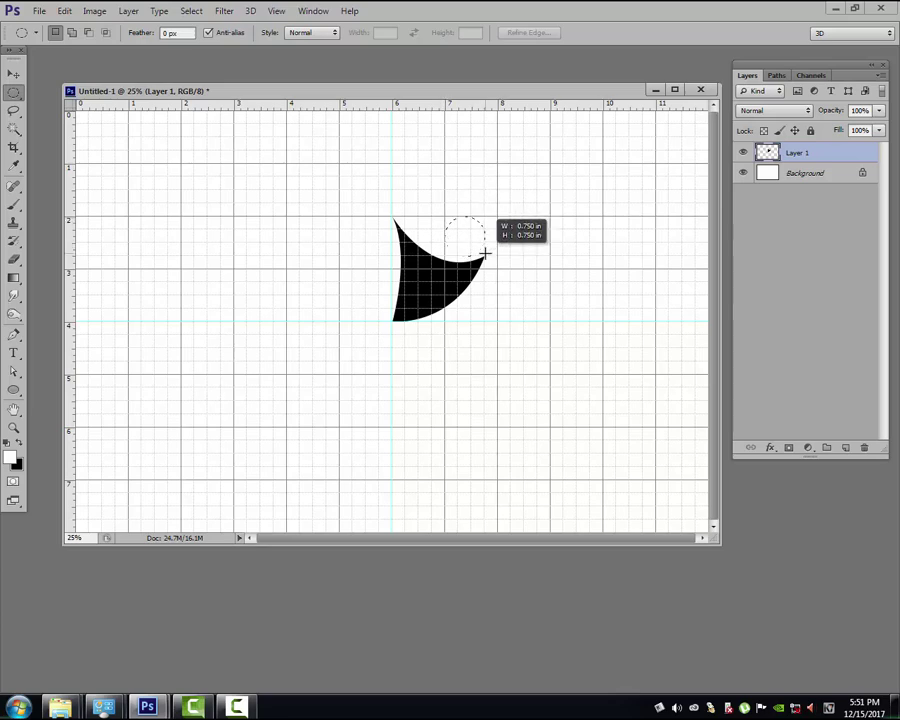
{"action": "left_click_drag", "start_coordinate": [485, 253], "coordinate": [484, 252]}
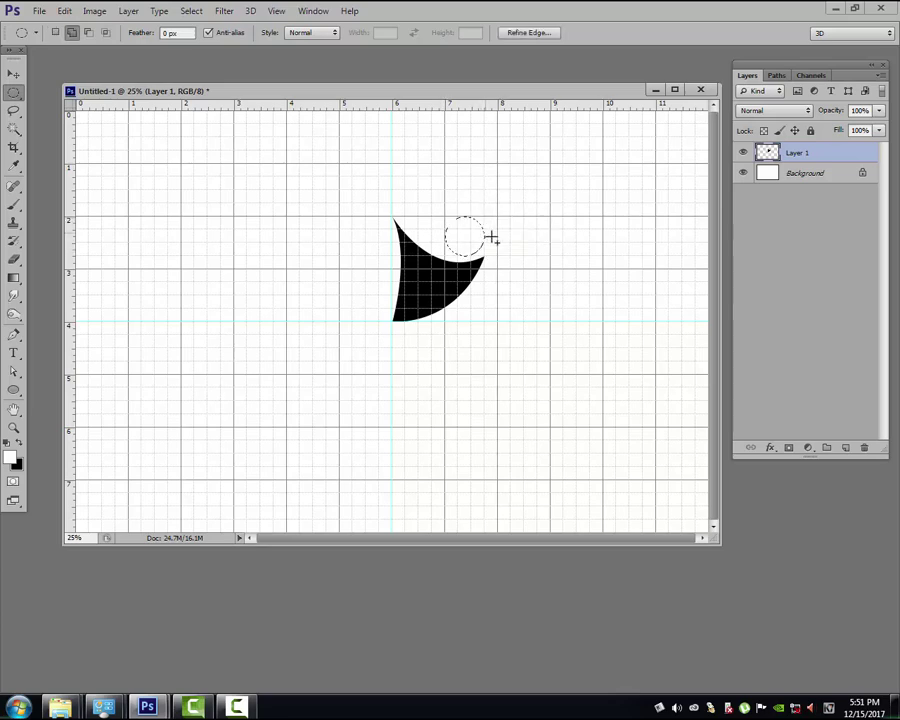
{"action": "key", "text": "alt+s"}
{"action": "key", "text": "t"}
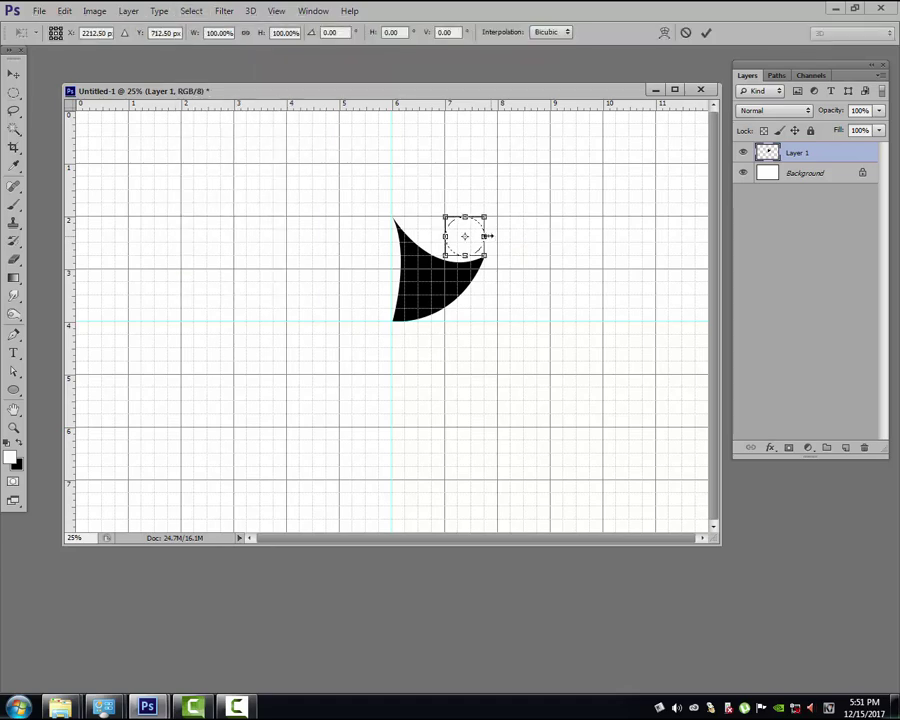
{"action": "left_click_drag", "start_coordinate": [471, 232], "coordinate": [460, 229]}
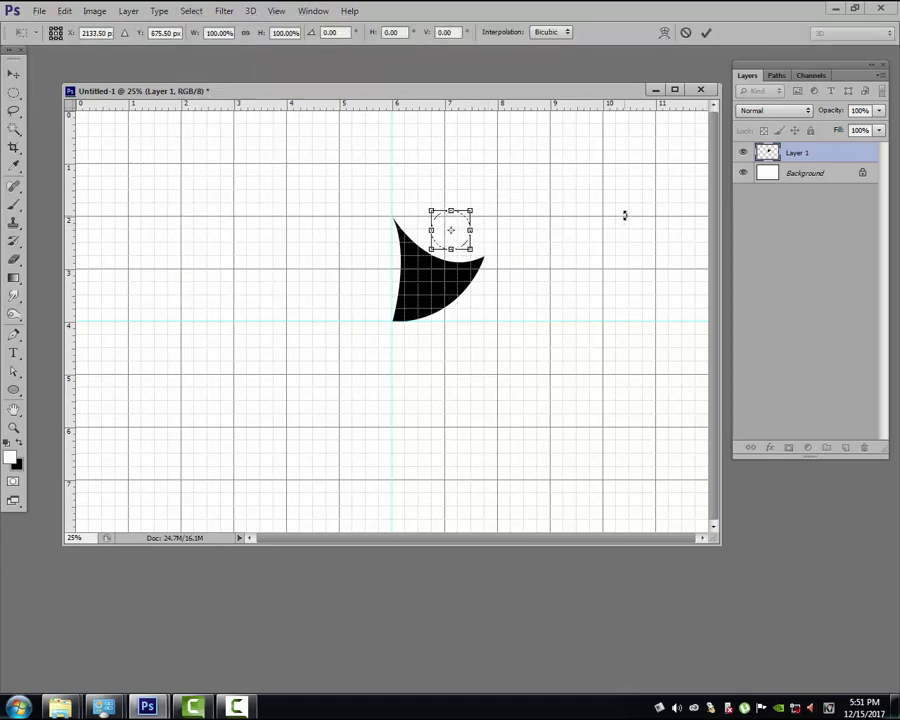
{"action": "key", "text": "Return"}
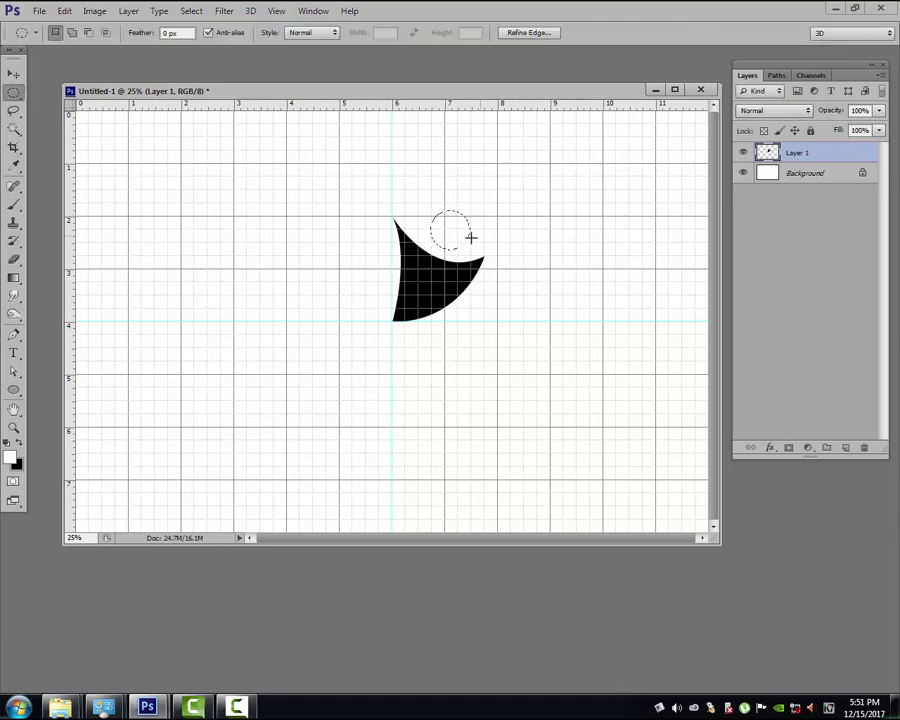
Fill the circle black on a new Layer 2 as the head and deselect
{"action": "left_click", "coordinate": [847, 449]}
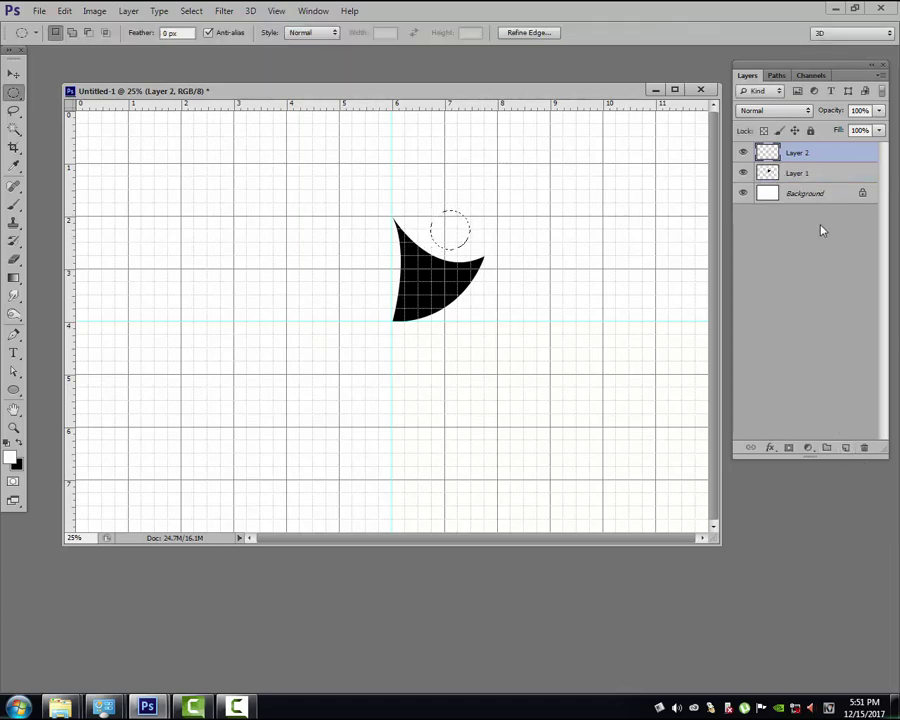
{"action": "left_click", "coordinate": [18, 464]}
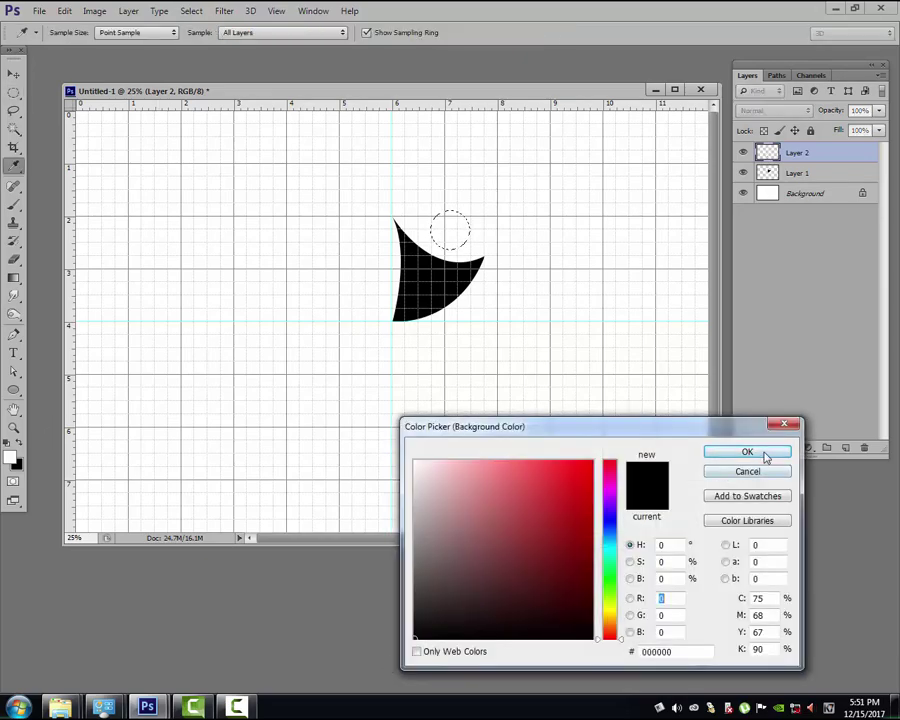
{"action": "left_click", "coordinate": [760, 453]}
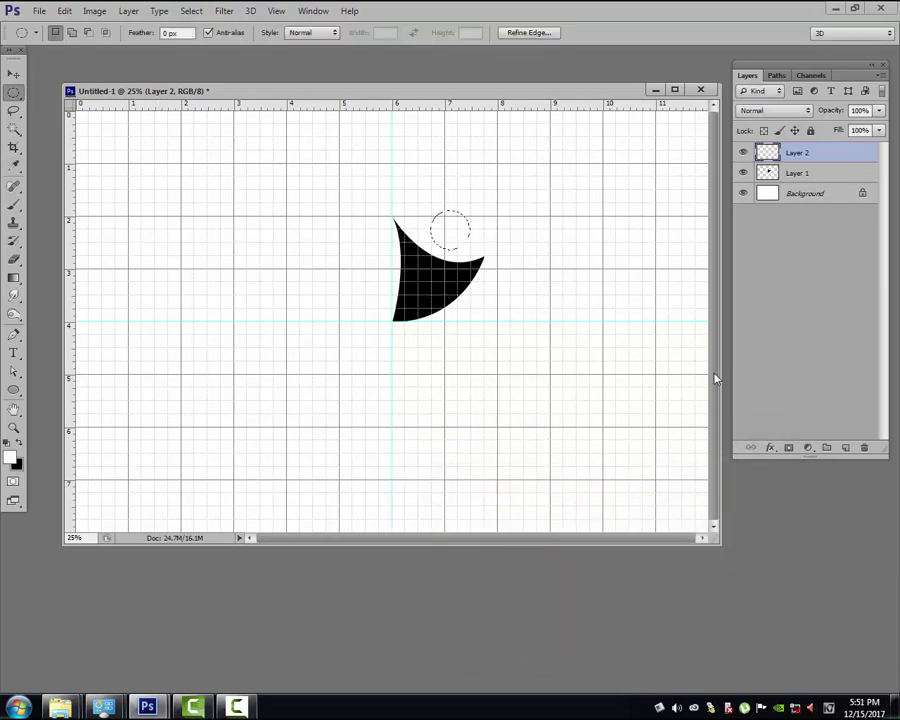
{"action": "left_click", "coordinate": [512, 228]}
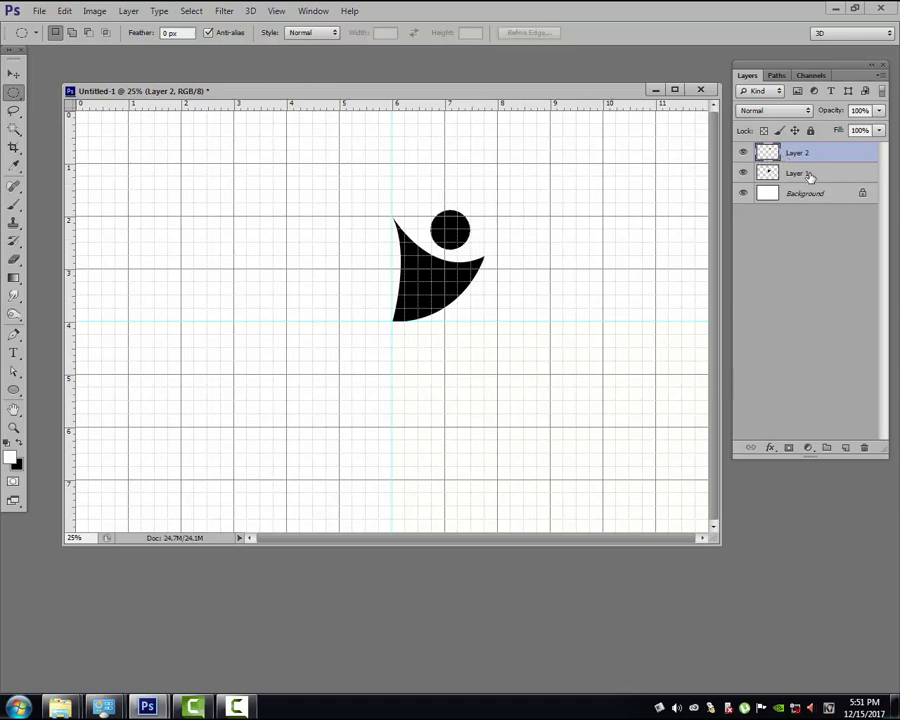
Group Layer 1 and Layer 2 into Group 1 and collapse it
{"action": "left_click", "coordinate": [810, 174], "text": "shift"}
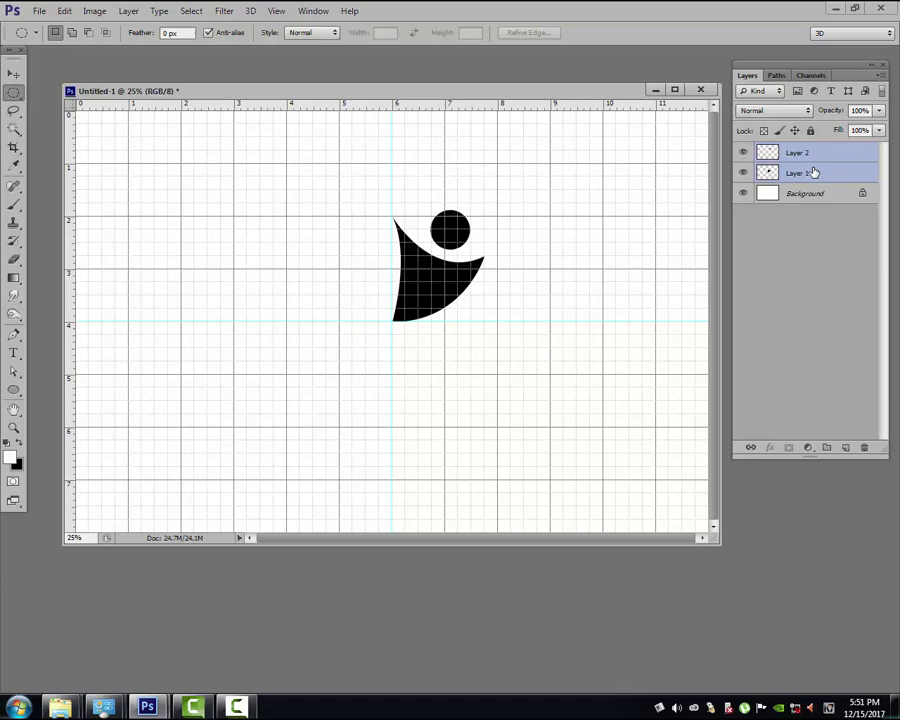
{"action": "key", "text": "ctrl+g"}
{"action": "left_click", "coordinate": [762, 150]}
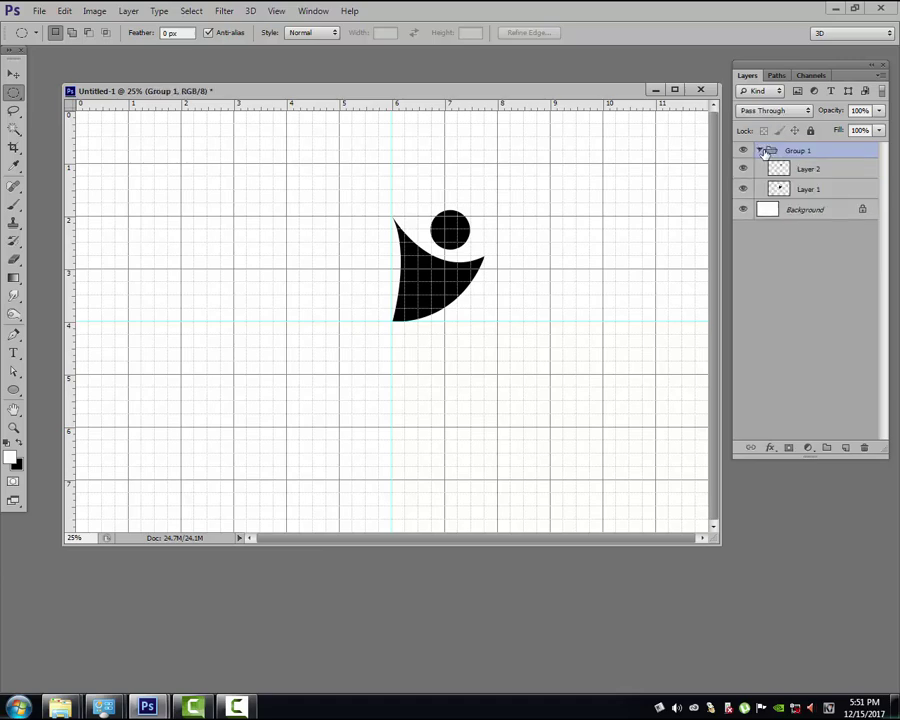
{"action": "left_click", "coordinate": [762, 150]}
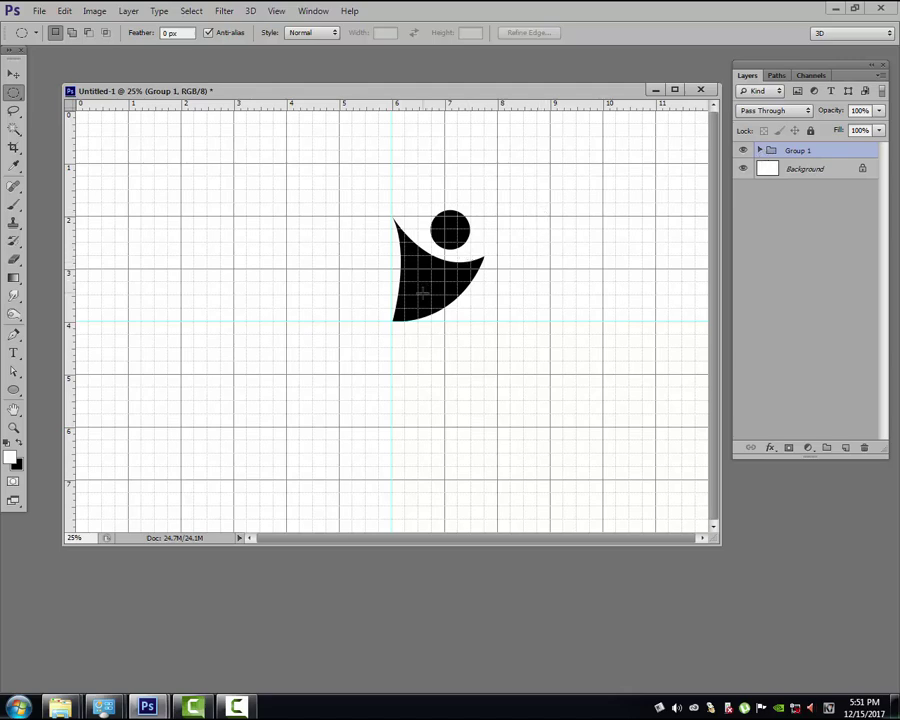
Move the grouped figure slightly up and to the right
{"action": "left_click", "coordinate": [13, 73]}
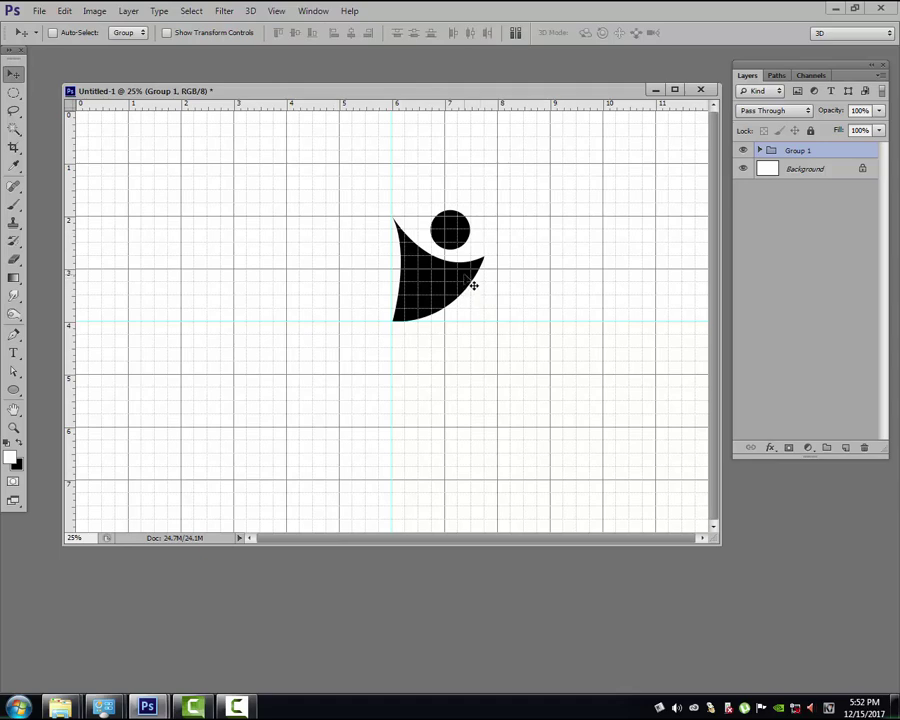
{"action": "key", "text": "ctrl+t"}
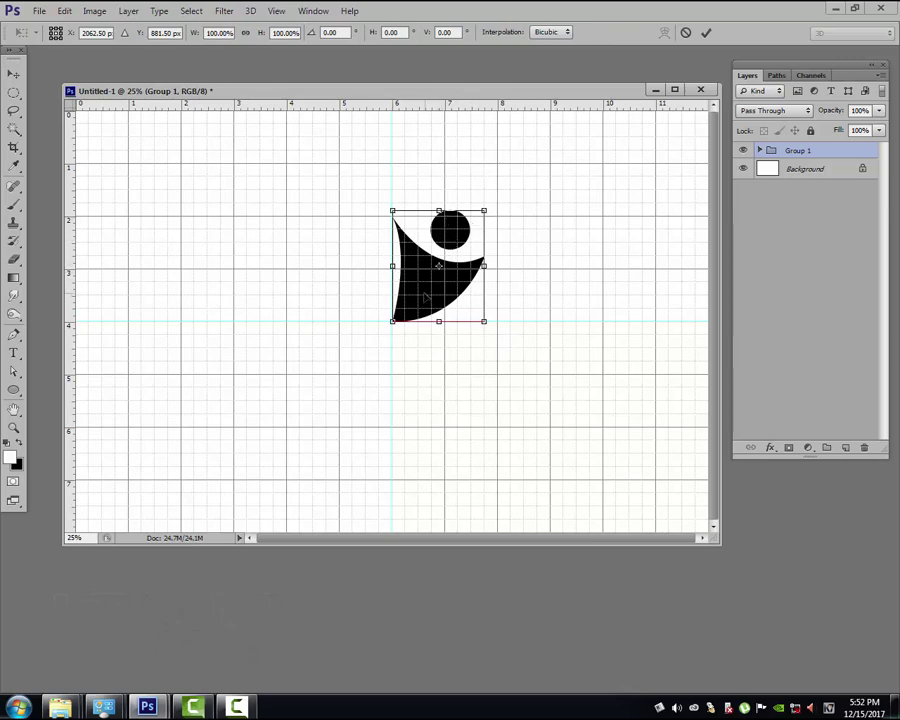
{"action": "left_click_drag", "start_coordinate": [423, 298], "coordinate": [439, 285]}
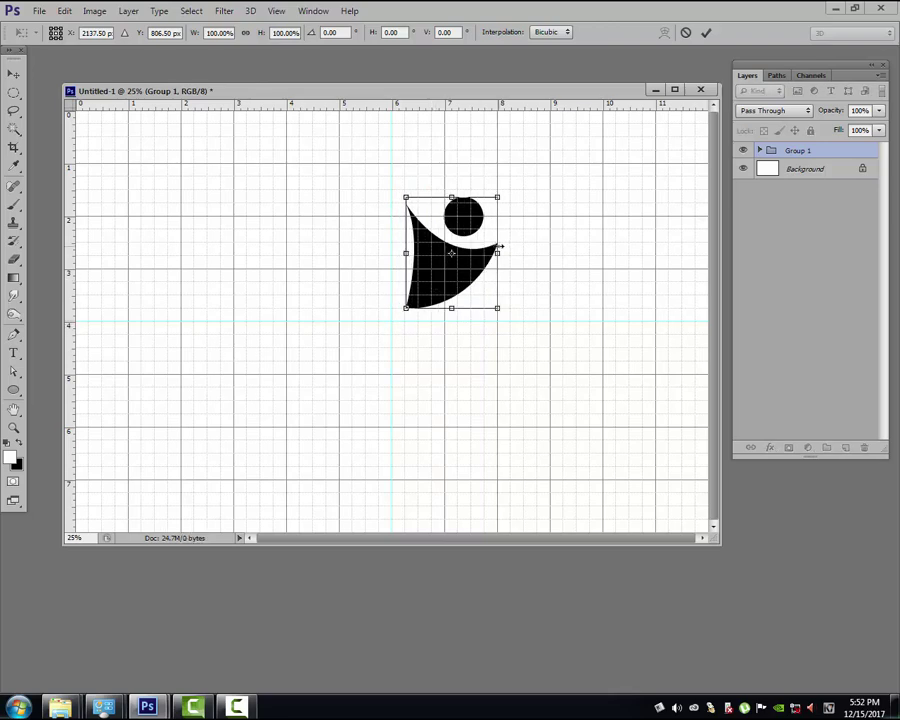
{"action": "key", "text": "Return"}
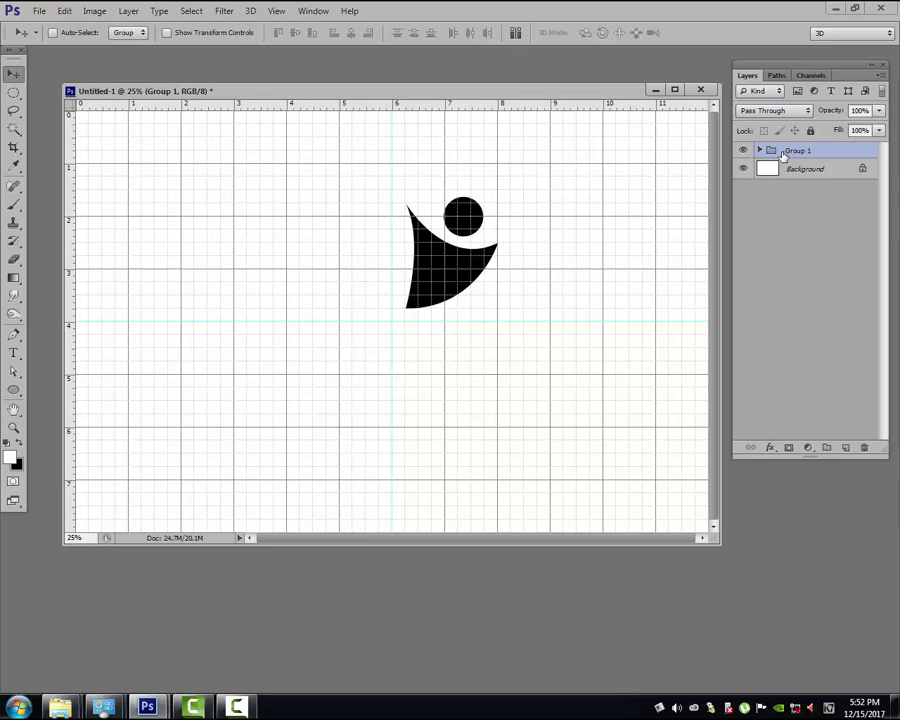
Duplicate Group 1 and rotate the copy about 180° around the guide crossing
{"action": "key", "text": "ctrl+j"}
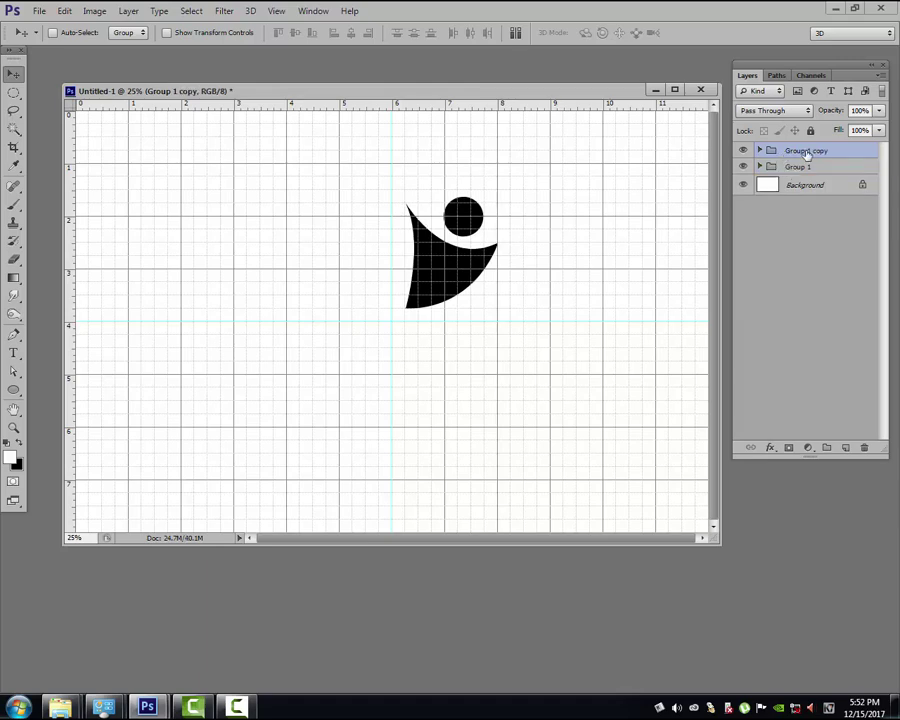
{"action": "key", "text": "ctrl+t"}
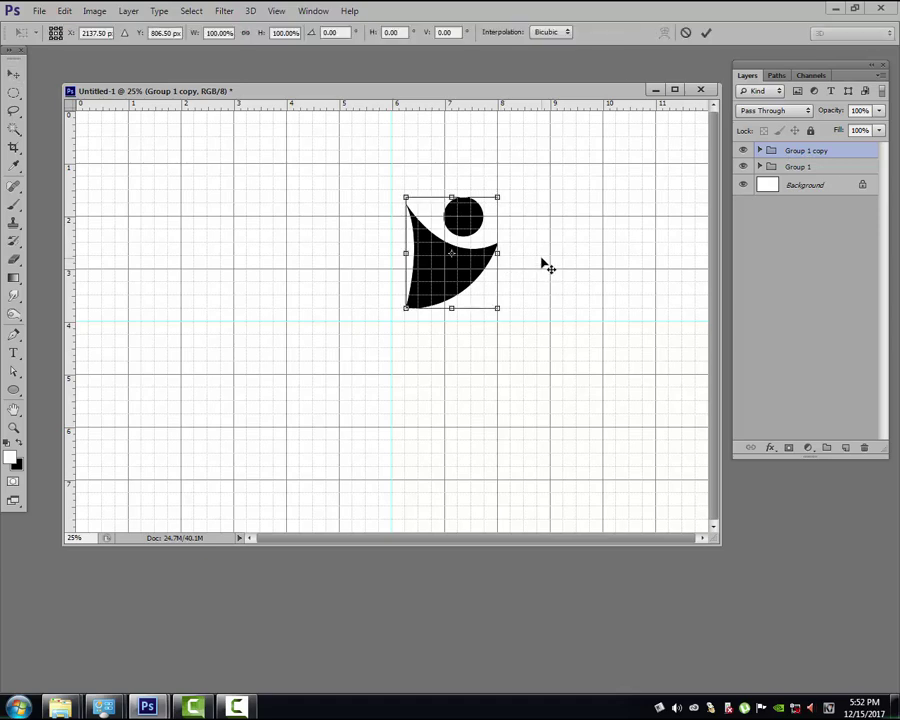
{"action": "left_click_drag", "start_coordinate": [451, 253], "coordinate": [392, 324]}
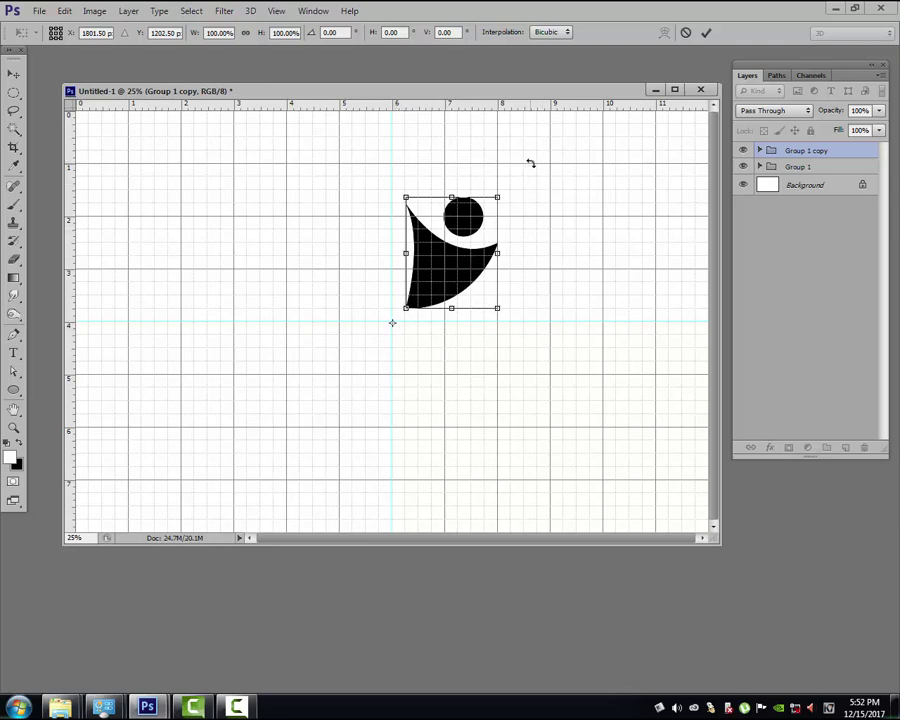
{"action": "mouse_move", "coordinate": [540, 147]}
{"action": "left_mouse_down"}
{"action": "mouse_move", "coordinate": [372, 480]}
{"action": "mouse_move", "coordinate": [252, 309]}
{"action": "left_mouse_up"}
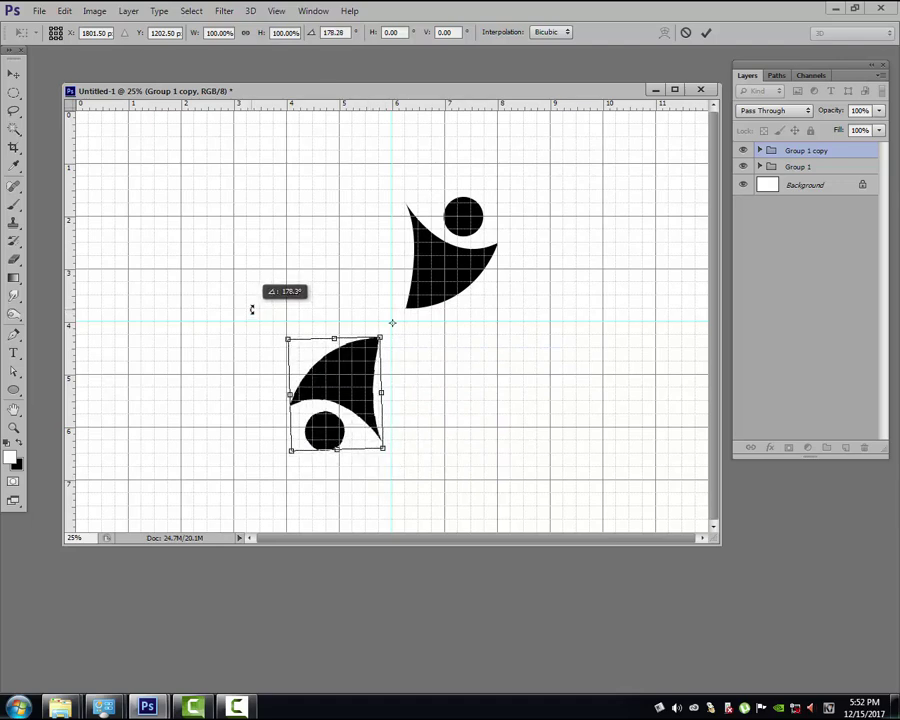
{"action": "left_click_drag", "start_coordinate": [252, 309], "coordinate": [243, 304]}
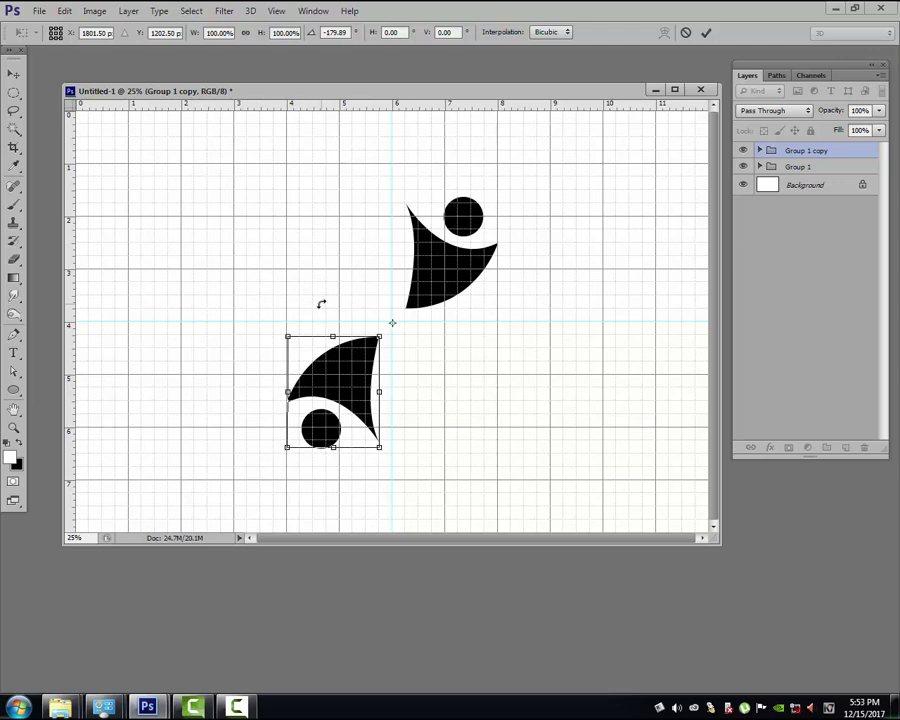
{"action": "key", "text": "Return"}
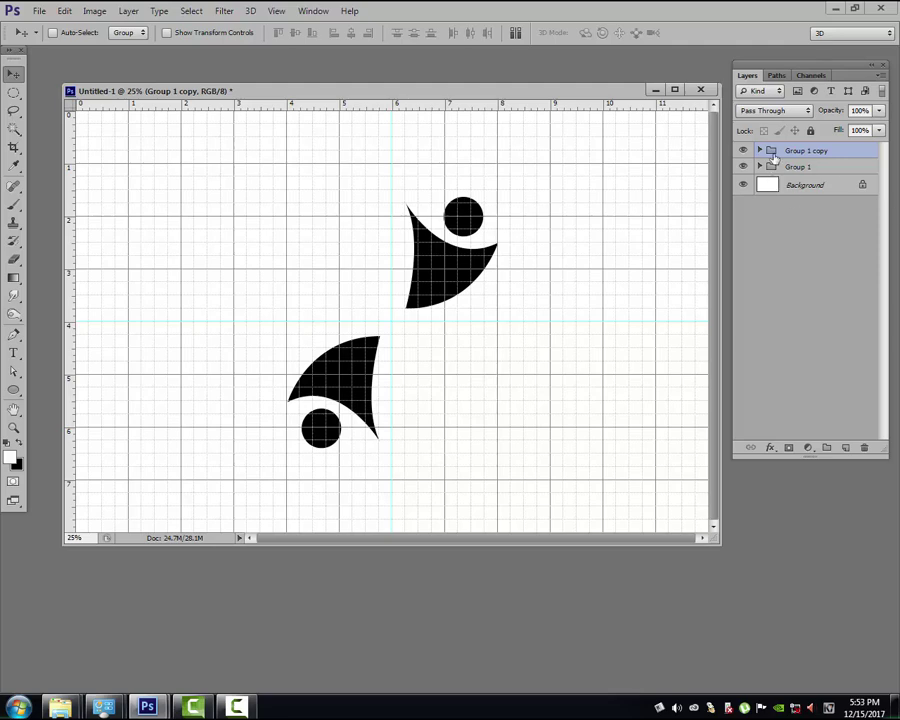
Duplicate the upside-down figure and rotate the copy about 60° around the guide crossing
{"action": "key", "text": "ctrl+j"}
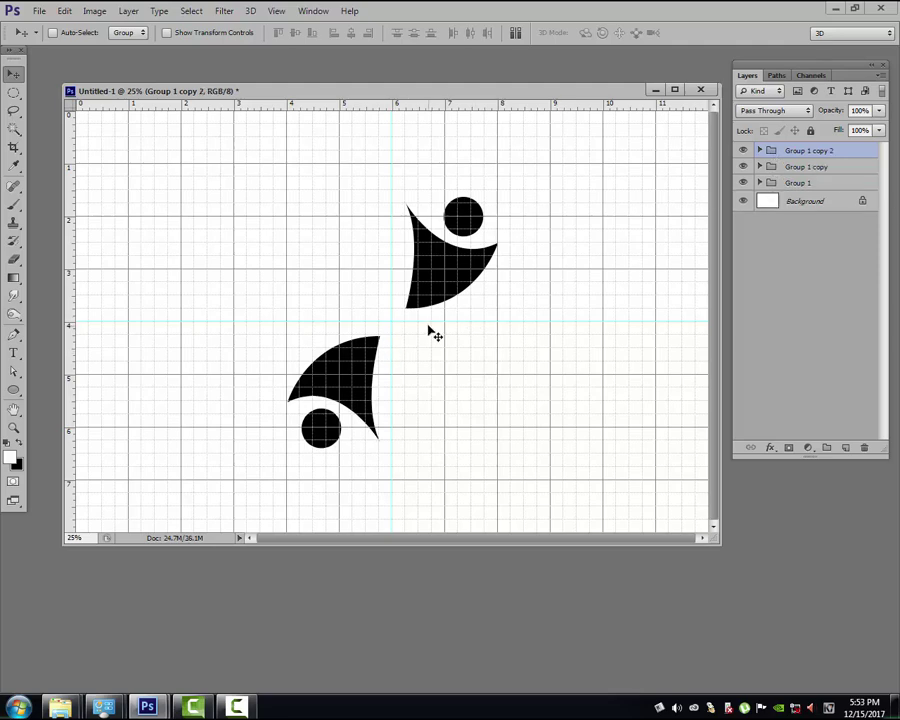
{"action": "key", "text": "ctrl+t"}
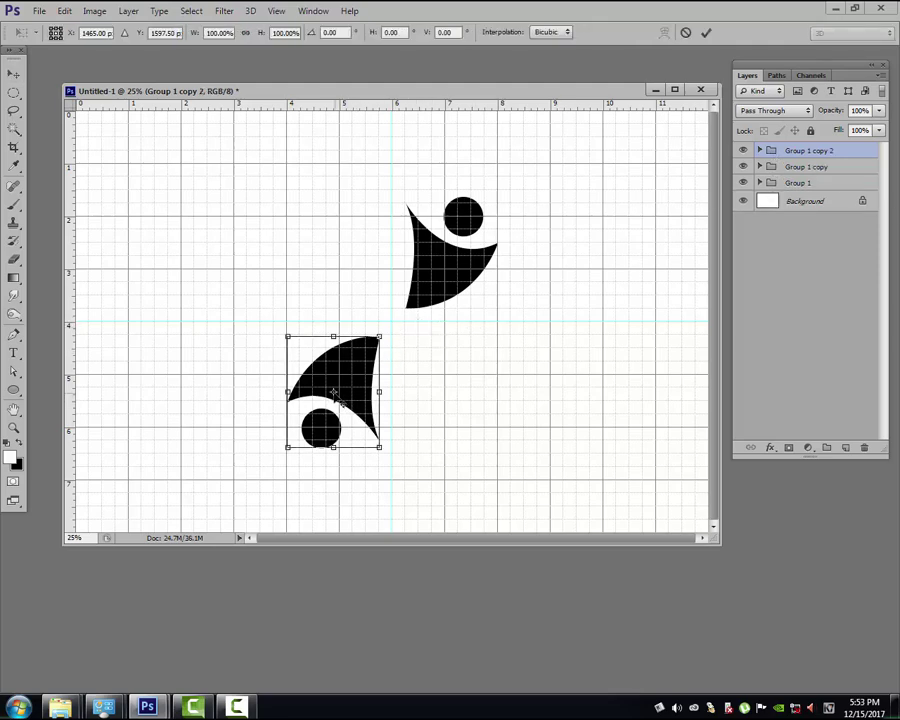
{"action": "left_click_drag", "start_coordinate": [333, 391], "coordinate": [390, 323]}
{"action": "left_click_drag", "start_coordinate": [283, 480], "coordinate": [204, 302]}
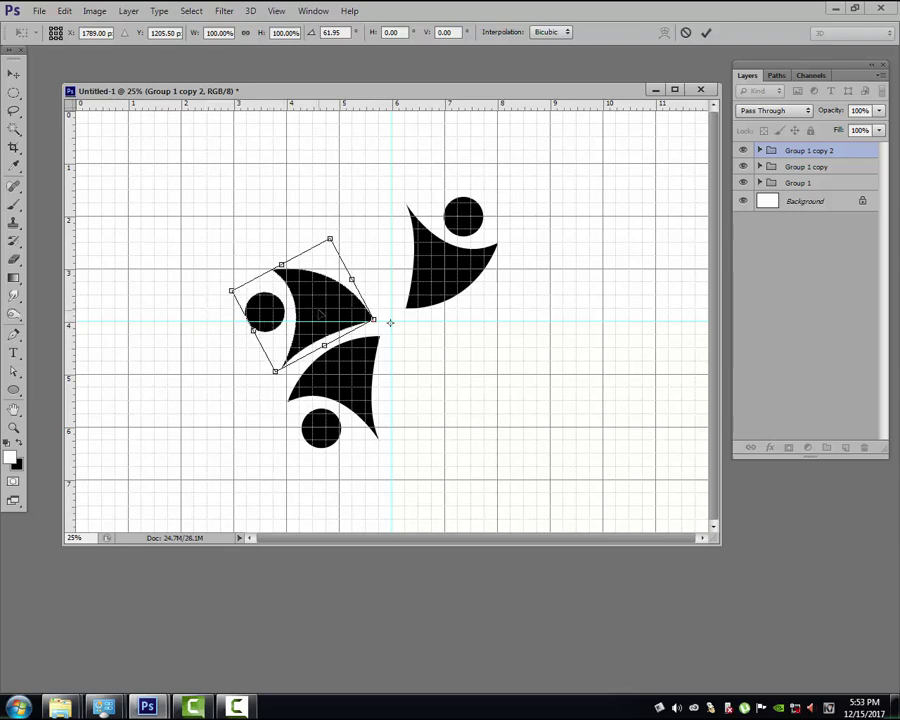
{"action": "key", "text": "Return"}
Duplicate that copy and rotate it a further 60° to the upper left
{"action": "key", "text": "ctrl+j"}
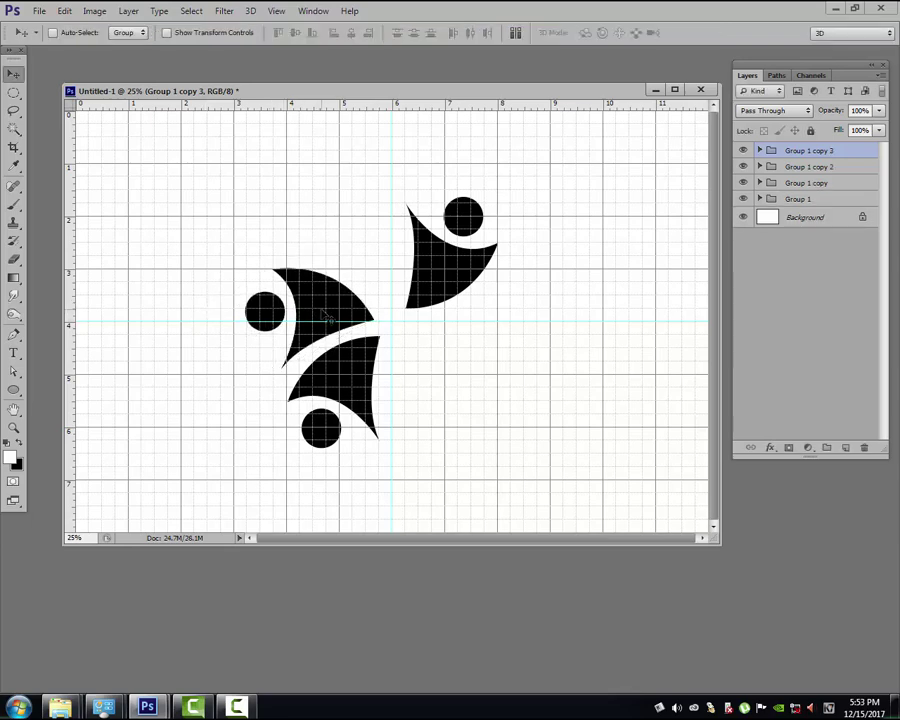
{"action": "key", "text": "ctrl+t"}
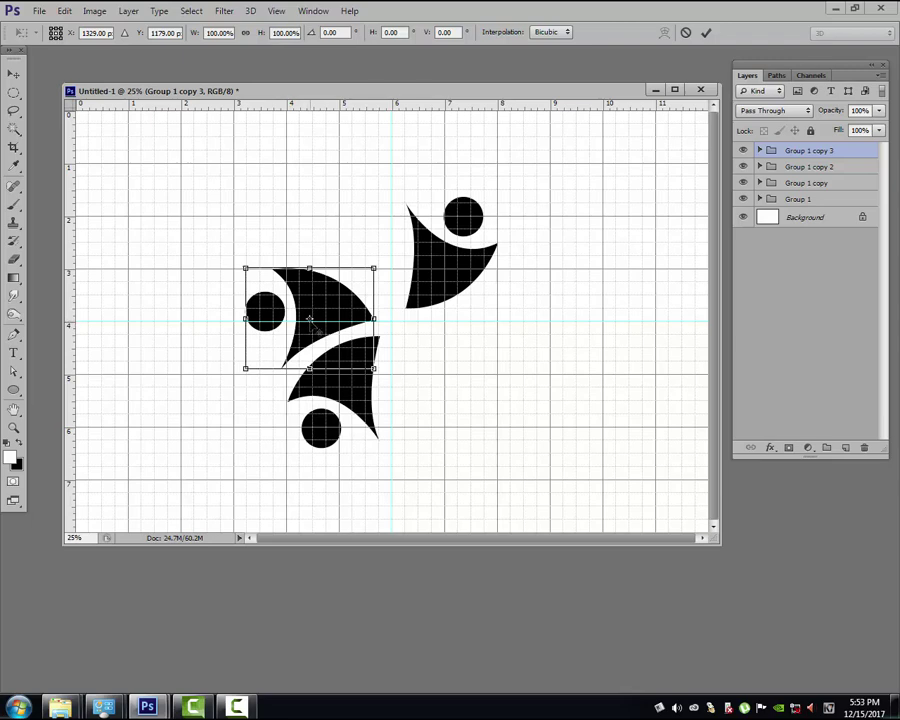
{"action": "left_click_drag", "start_coordinate": [310, 320], "coordinate": [393, 327]}
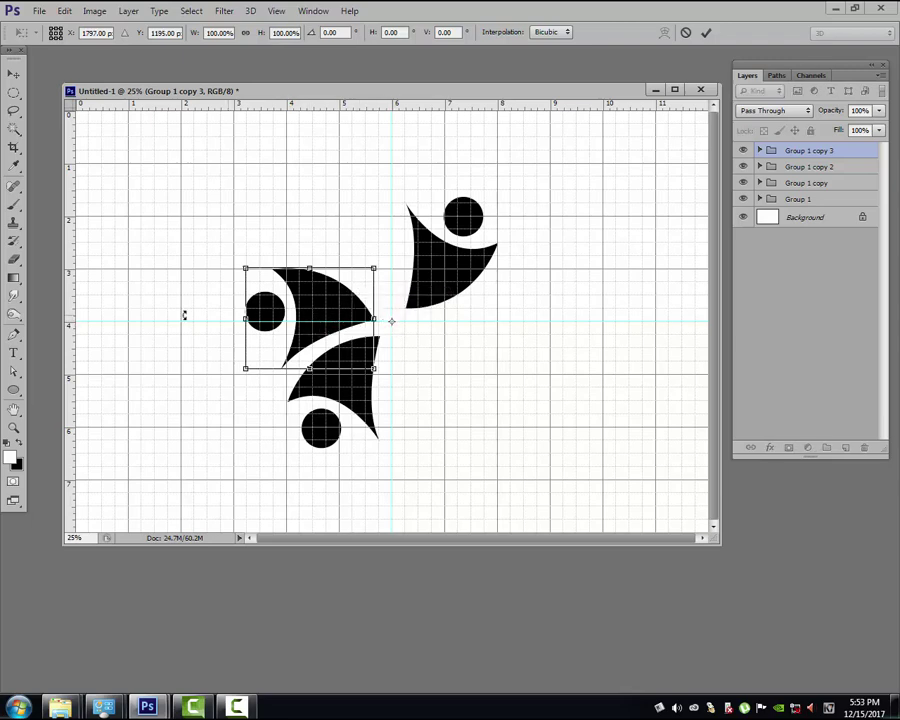
{"action": "mouse_move", "coordinate": [185, 313]}
{"action": "left_mouse_down"}
{"action": "mouse_move", "coordinate": [335, 173]}
{"action": "mouse_move", "coordinate": [314, 172]}
{"action": "left_mouse_up"}
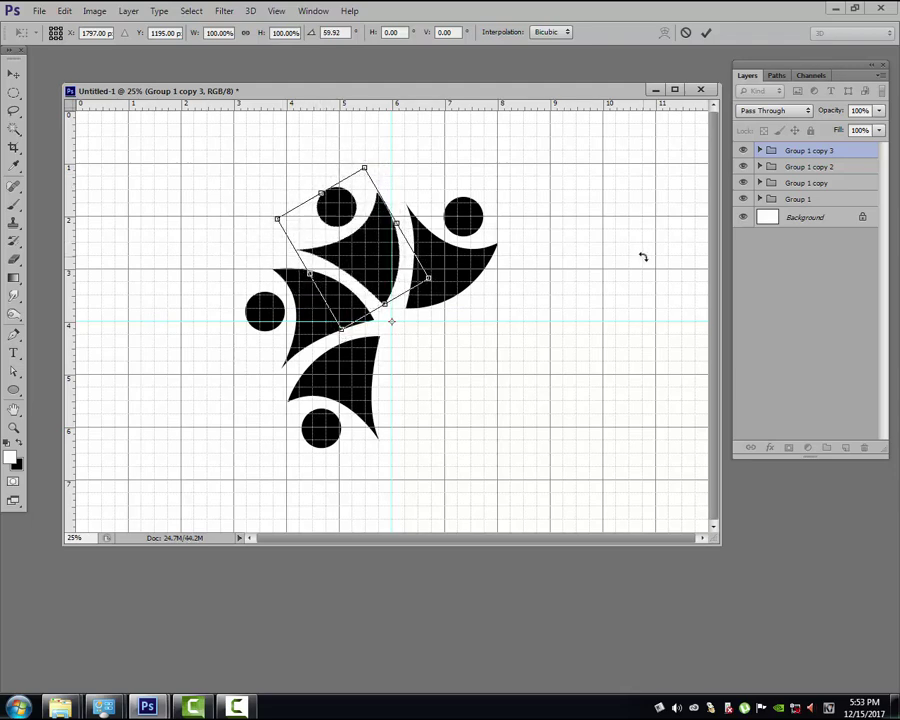
{"action": "key", "text": "Return"}
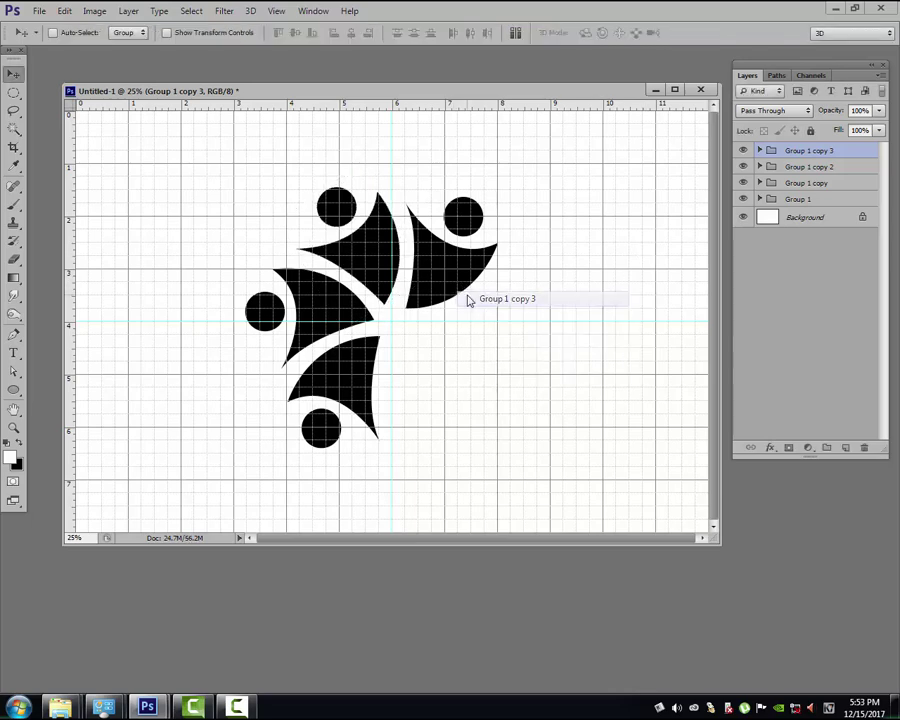
Duplicate the top-left figure and rotate the copy around the logo centre into the next gap
{"action": "key", "text": "ctrl+j"}
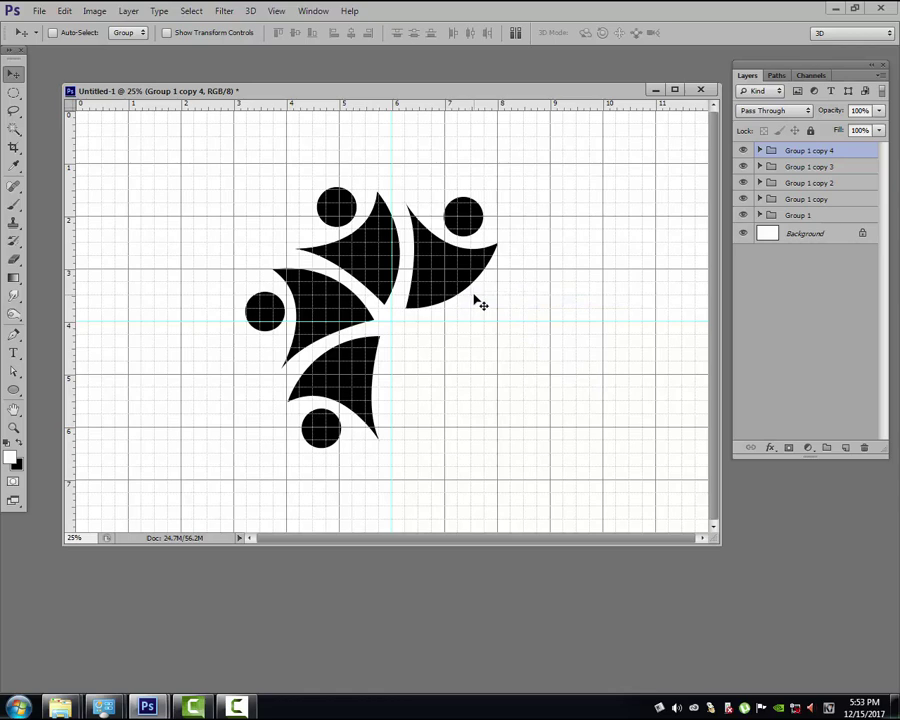
{"action": "key", "text": "ctrl+t"}
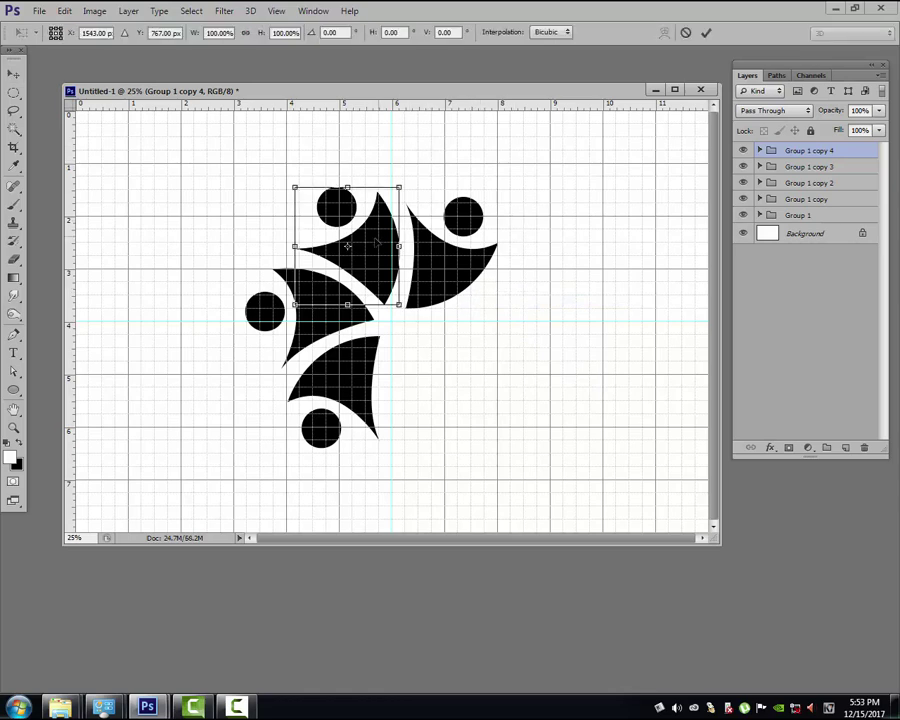
{"action": "left_click_drag", "start_coordinate": [347, 246], "coordinate": [393, 327]}
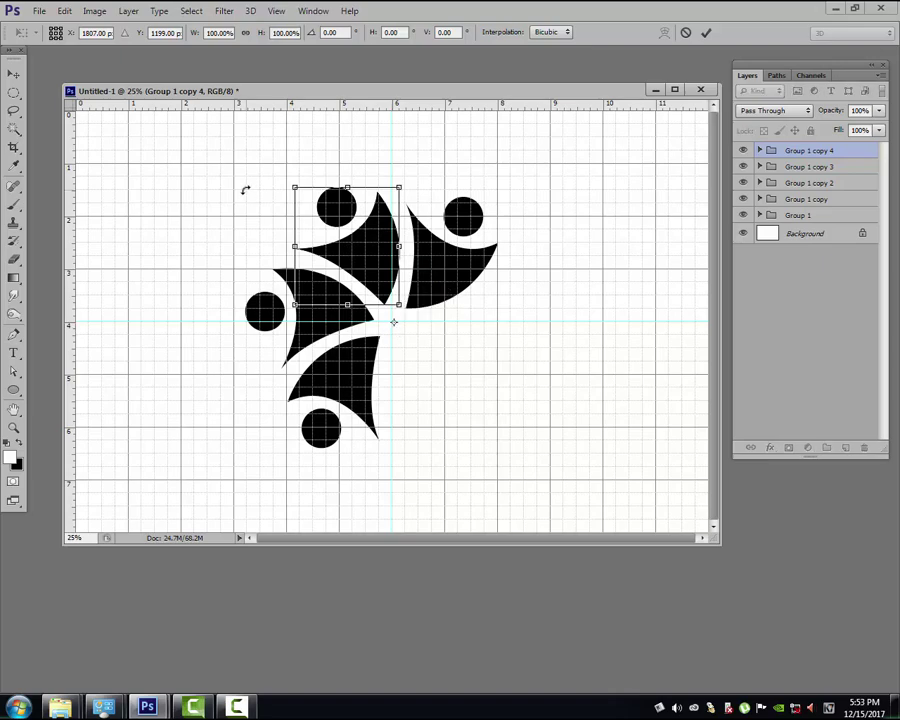
{"action": "mouse_move", "coordinate": [245, 189]}
{"action": "left_mouse_down"}
{"action": "mouse_move", "coordinate": [588, 228]}
{"action": "mouse_move", "coordinate": [606, 268]}
{"action": "left_mouse_up"}
{"action": "key", "text": "Return"}
Duplicate again and rotate Group 1 copy 5 about 55° into the last gap
{"action": "key", "text": "ctrl+j"}
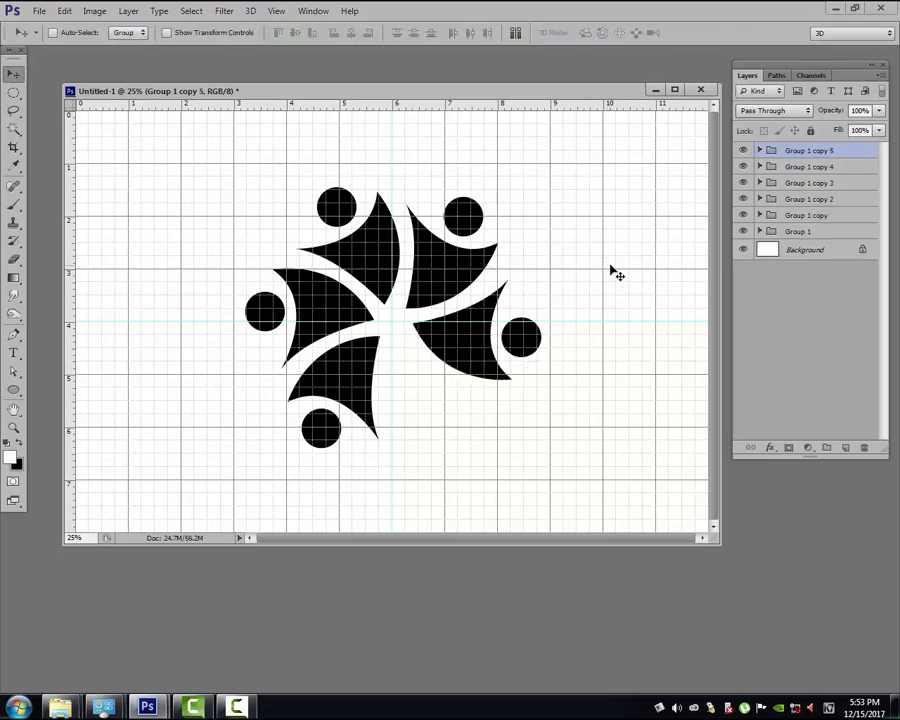
{"action": "key", "text": "ctrl+t"}
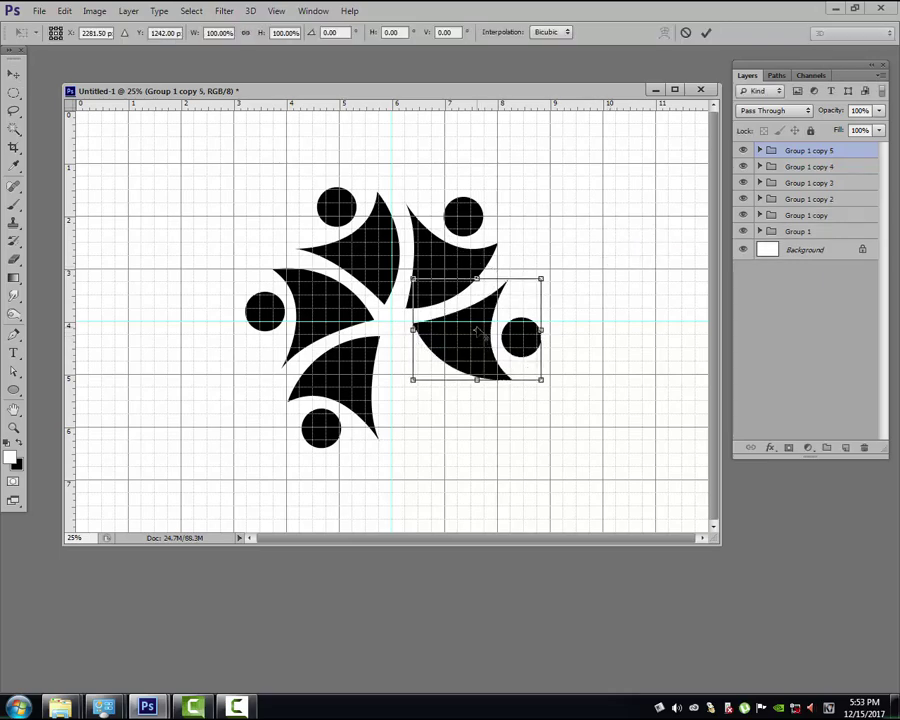
{"action": "left_click_drag", "start_coordinate": [477, 329], "coordinate": [391, 322]}
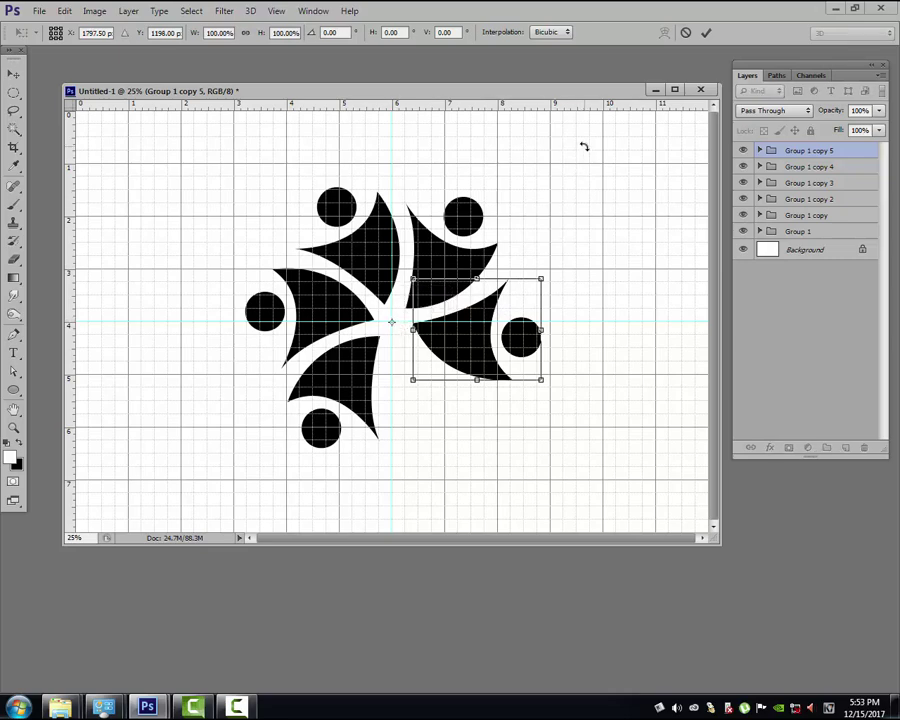
{"action": "left_click_drag", "start_coordinate": [584, 147], "coordinate": [630, 388]}
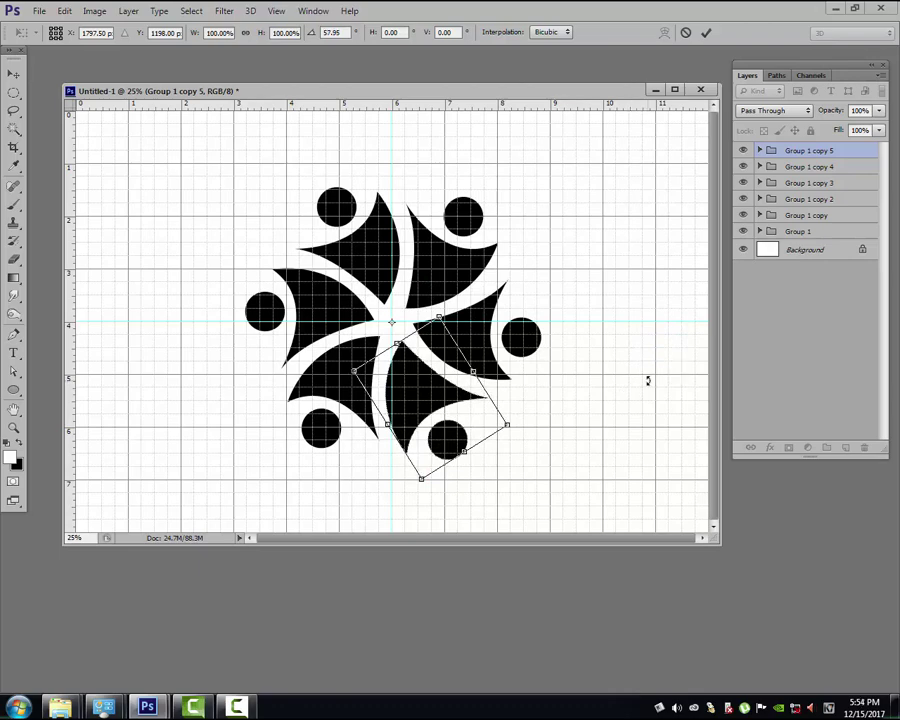
{"action": "key", "text": "Return"}
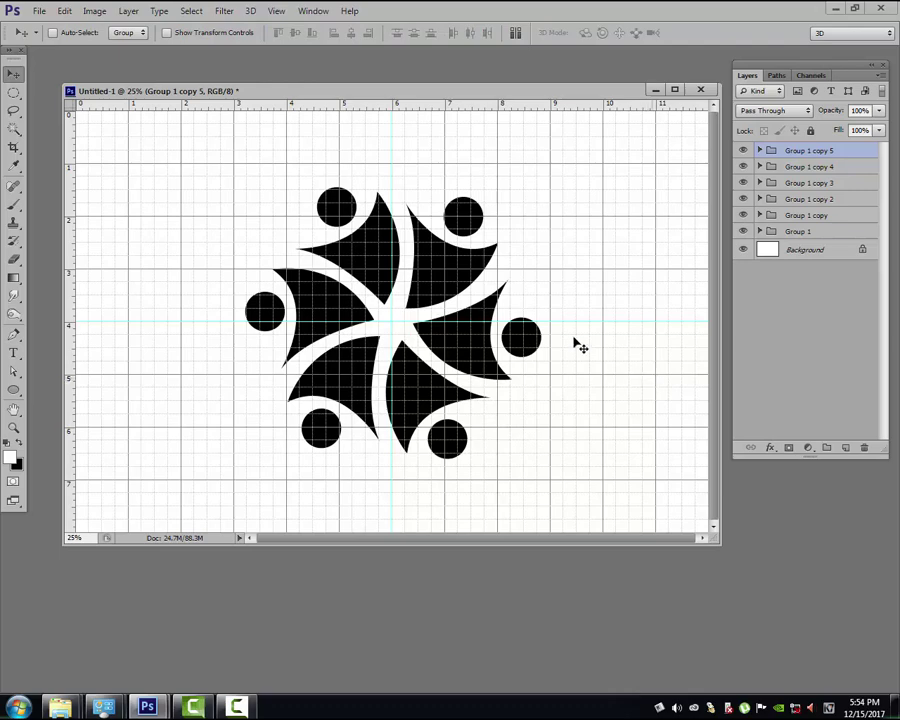
Hide the canvas grid and turn off visibility for all six figure groups
{"action": "left_click", "coordinate": [275, 11]}
{"action": "mouse_move", "coordinate": [287, 219]}
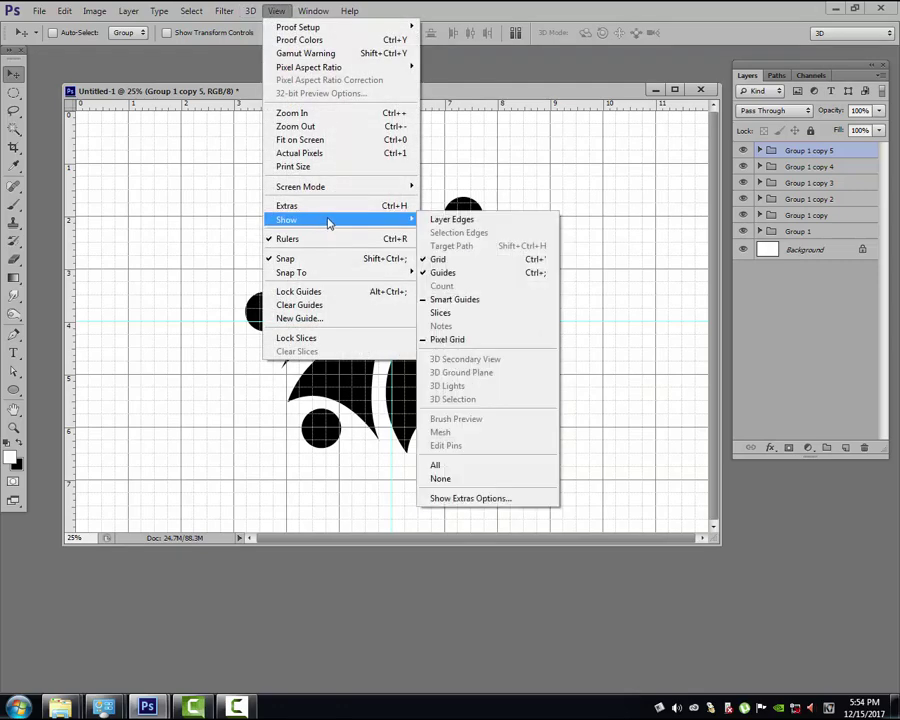
{"action": "left_click", "coordinate": [438, 260]}
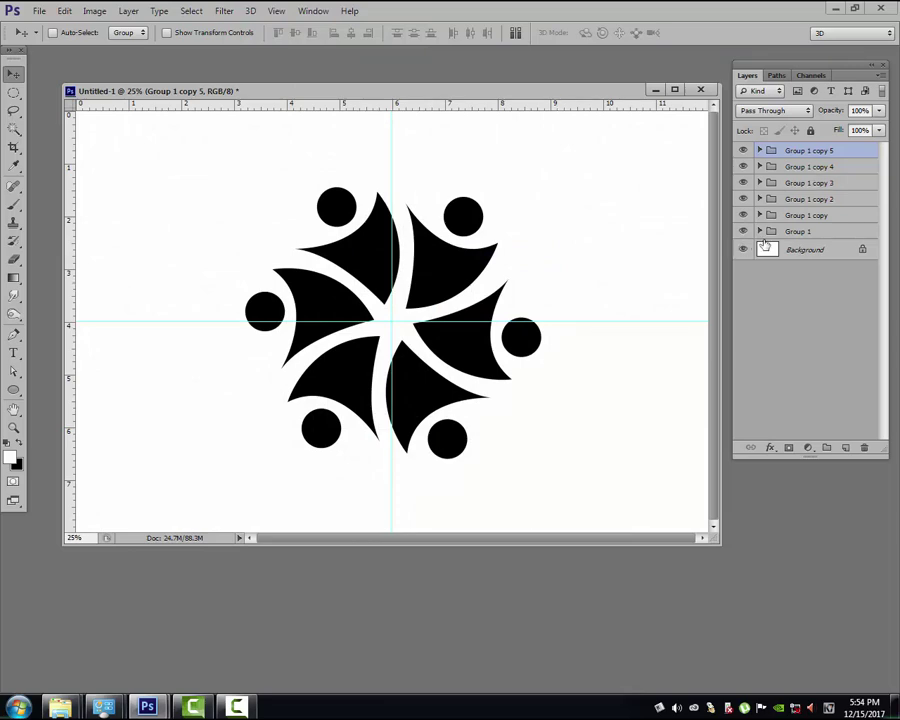
{"action": "left_click", "coordinate": [742, 151]}
{"action": "left_click", "coordinate": [742, 166]}
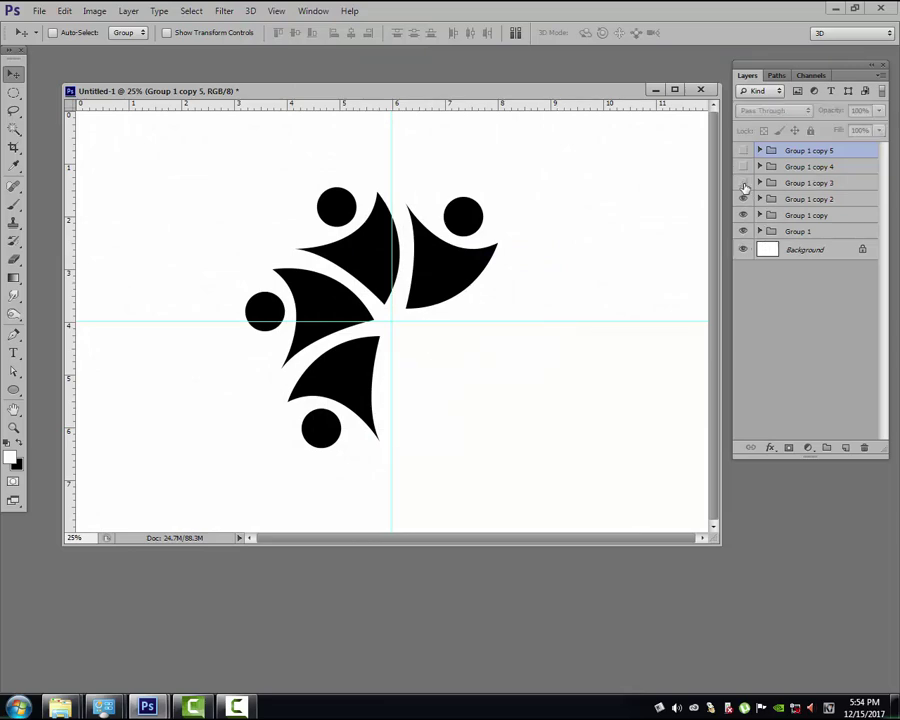
{"action": "left_click", "coordinate": [743, 183]}
{"action": "left_click", "coordinate": [743, 199]}
{"action": "left_click", "coordinate": [743, 215]}
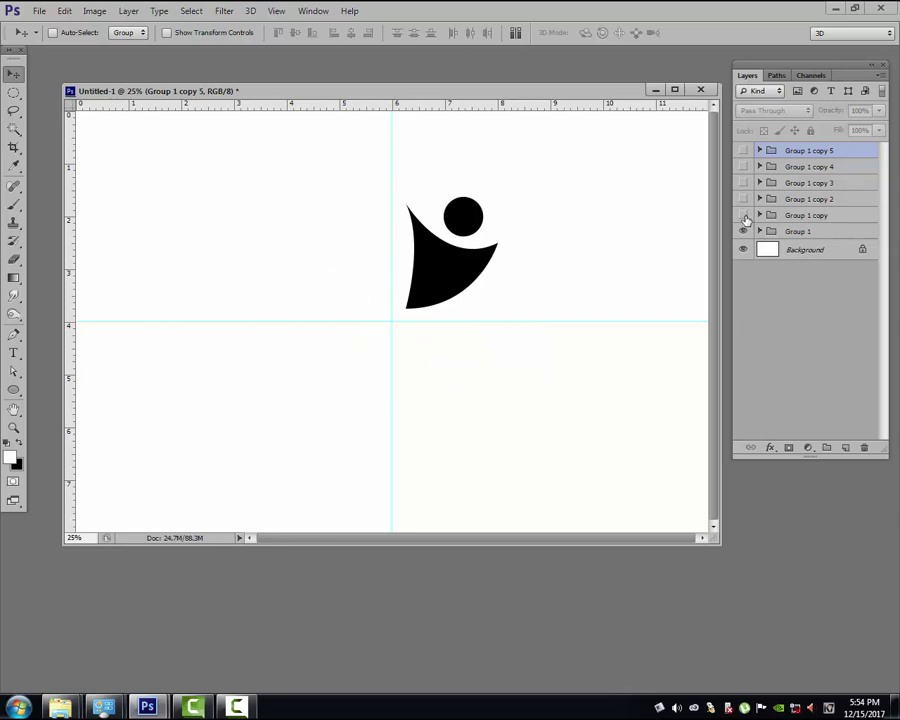
{"action": "left_click", "coordinate": [743, 231]}
Turn all six figure groups back to visible
{"action": "left_click", "coordinate": [743, 231]}
{"action": "left_click", "coordinate": [743, 215]}
{"action": "left_click", "coordinate": [743, 199]}
{"action": "left_click", "coordinate": [743, 183]}
{"action": "left_click", "coordinate": [743, 166]}
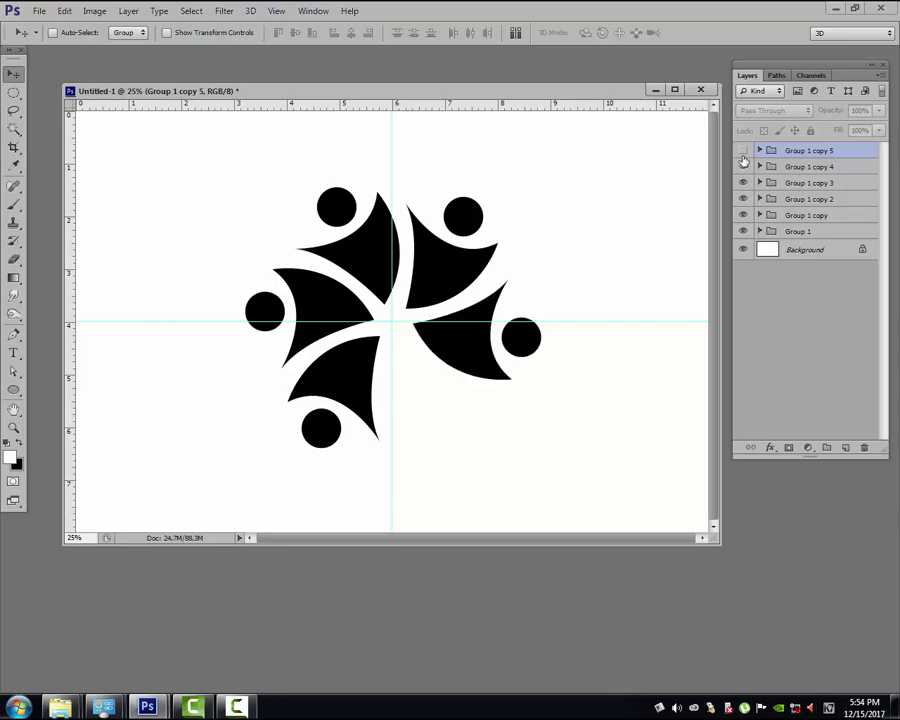
{"action": "left_click", "coordinate": [743, 150]}
Add a Gradient Overlay effect to Layer 1 in Group 1, the upper-right figure's body
{"action": "left_click", "coordinate": [760, 231]}
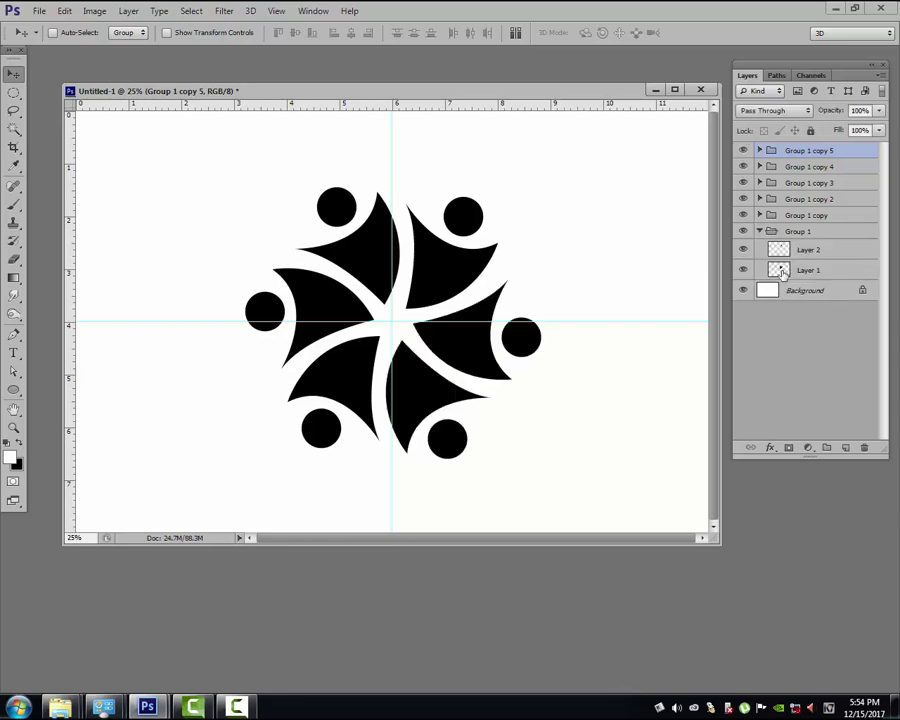
{"action": "left_click", "coordinate": [778, 270]}
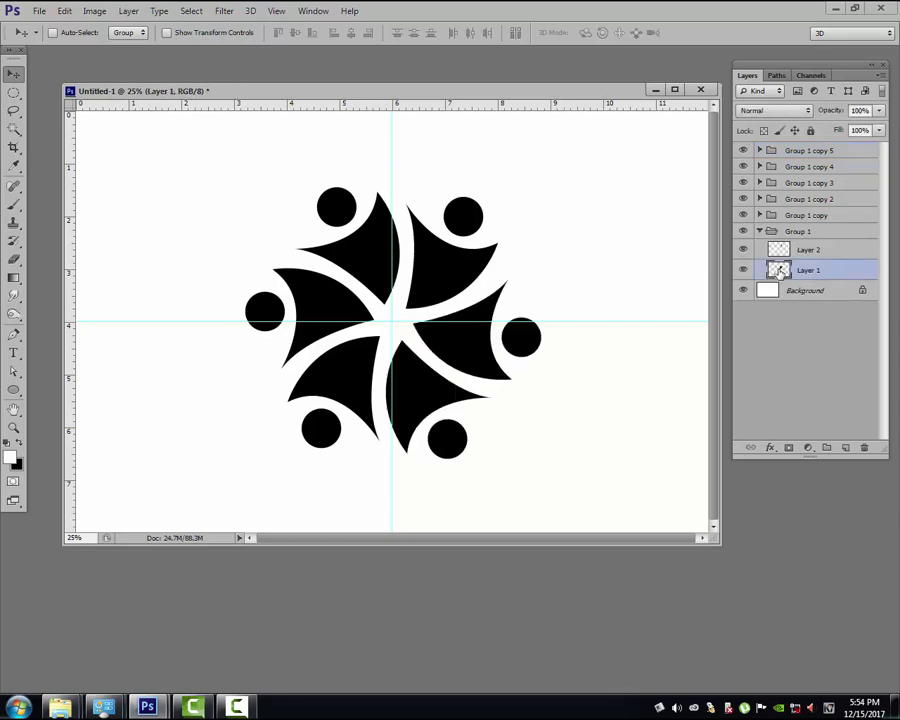
{"action": "left_click", "coordinate": [770, 447]}
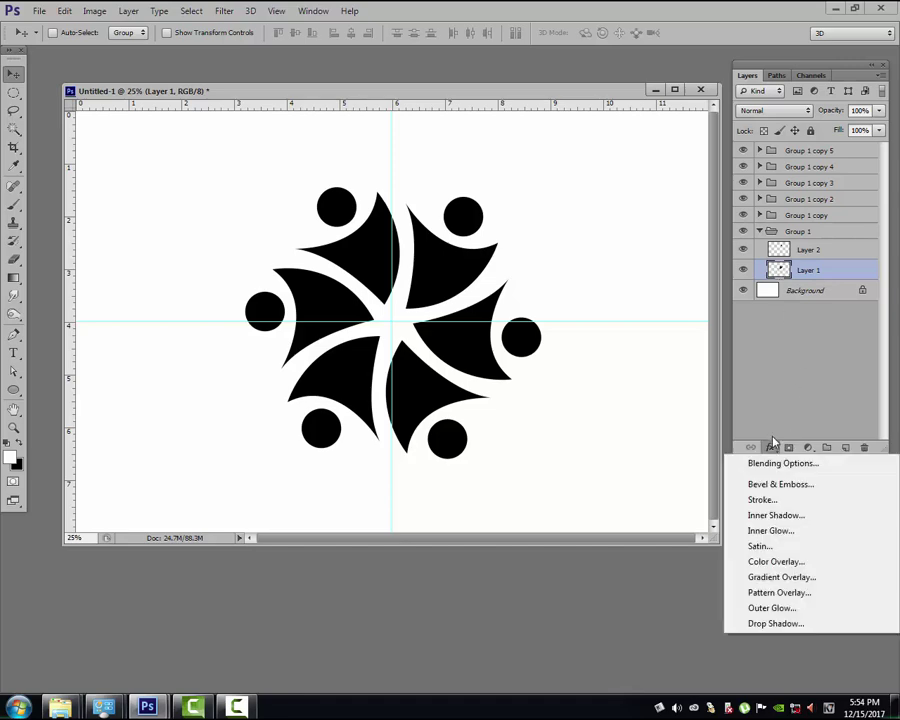
{"action": "left_click", "coordinate": [789, 578]}
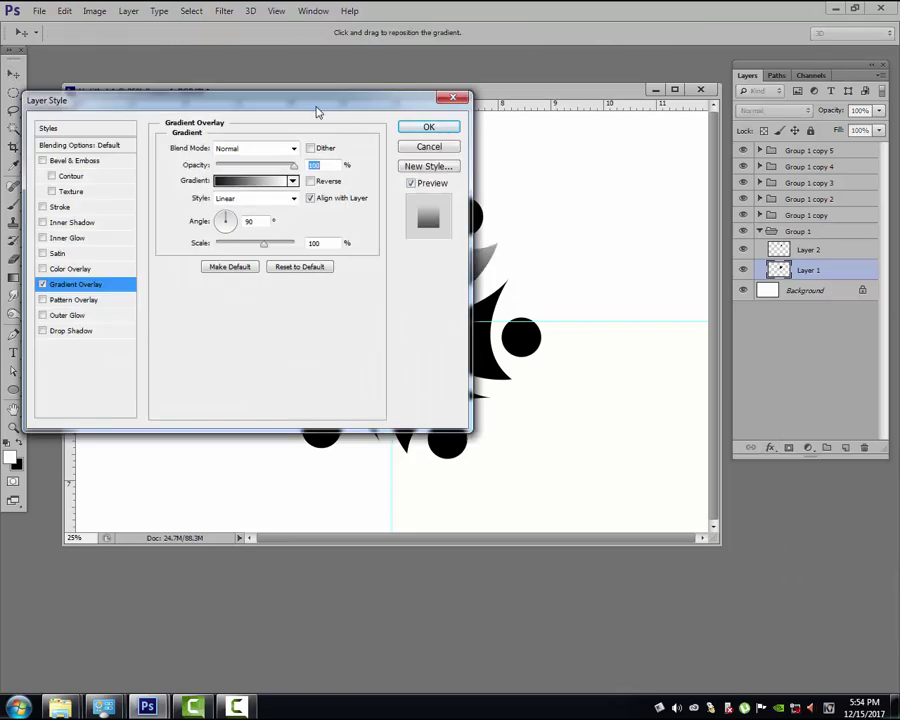
Start from a blue preset gradient and set its left stop colour to 0268b0
{"action": "mouse_move", "coordinate": [318, 110]}
{"action": "left_mouse_down"}
{"action": "mouse_move", "coordinate": [542, 279]}
{"action": "mouse_move", "coordinate": [712, 282]}
{"action": "left_mouse_up"}
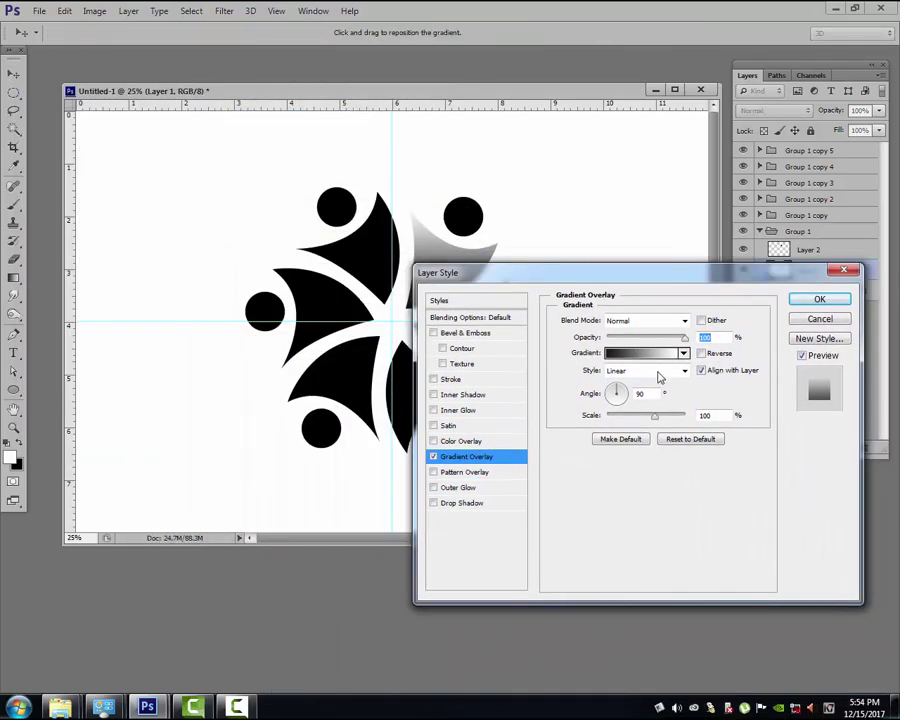
{"action": "left_click", "coordinate": [644, 355]}
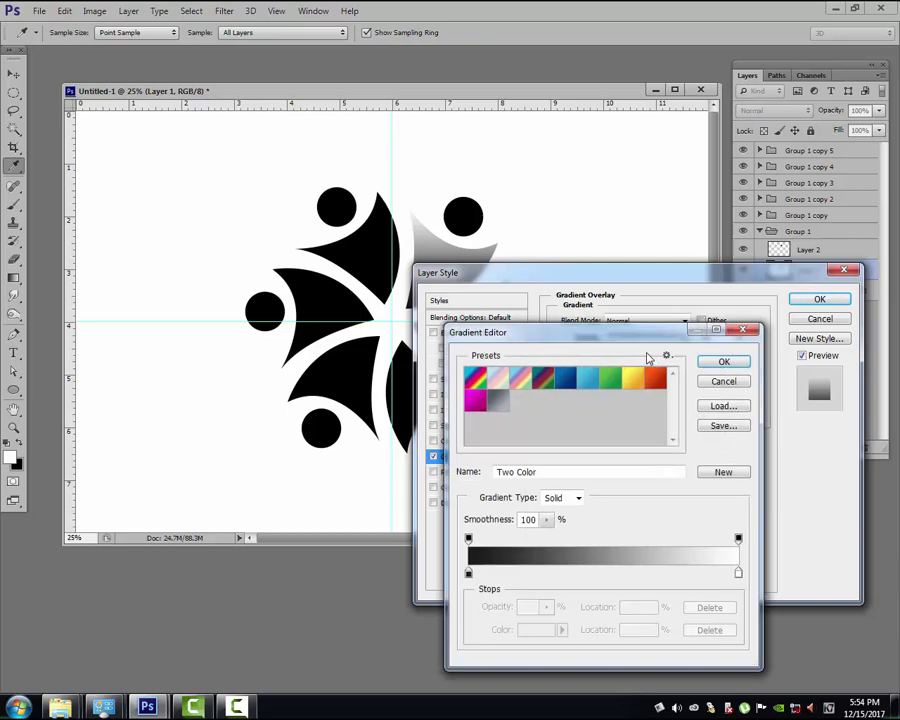
{"action": "left_click", "coordinate": [564, 384]}
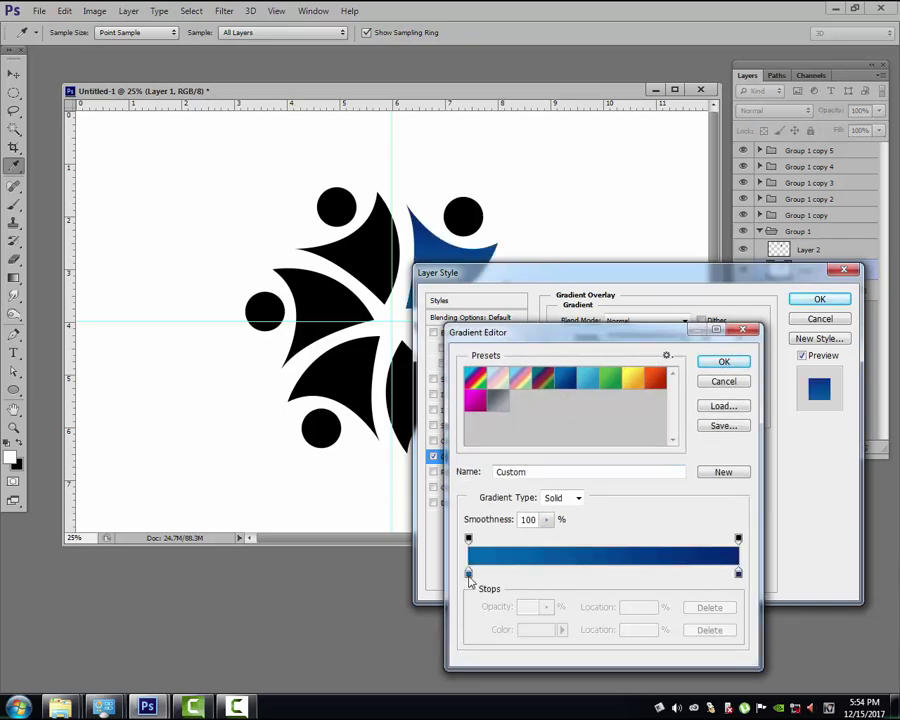
{"action": "left_click", "coordinate": [468, 573]}
{"action": "left_click", "coordinate": [537, 630]}
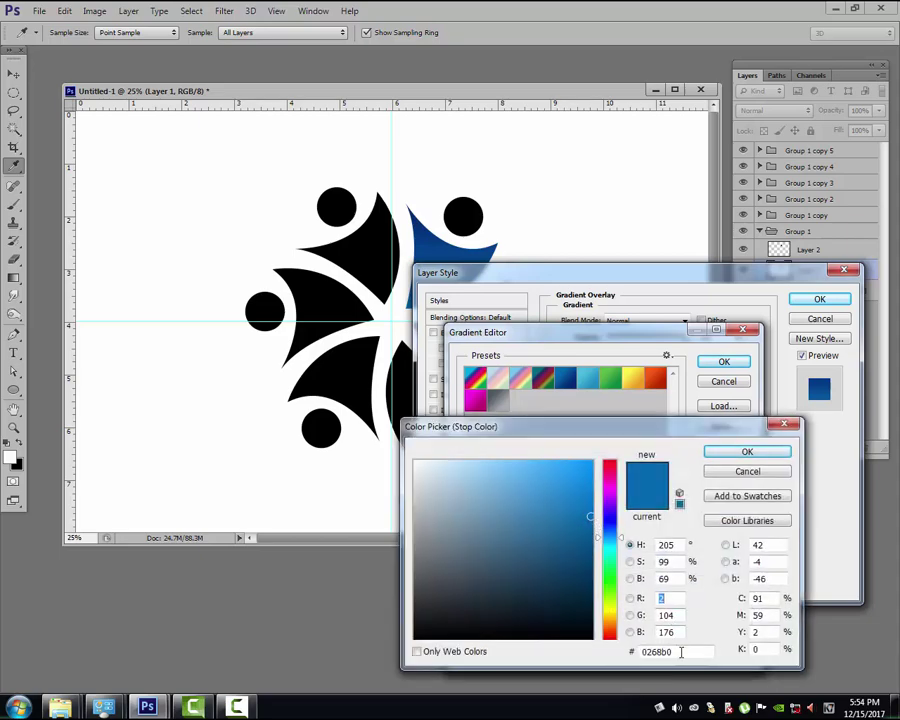
{"action": "left_click_drag", "start_coordinate": [681, 652], "coordinate": [626, 655]}
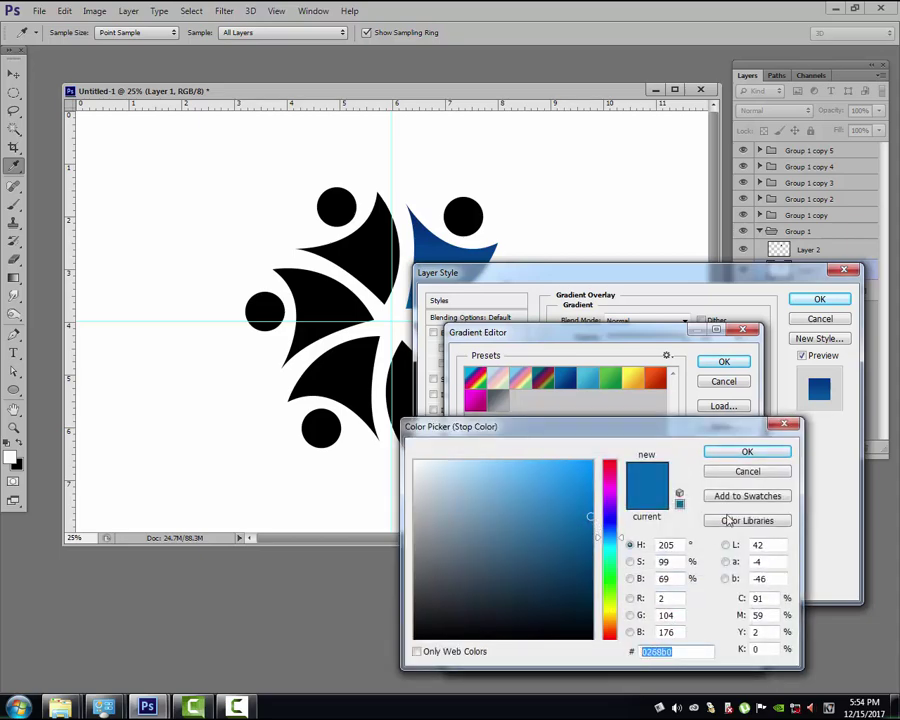
{"action": "left_click", "coordinate": [759, 456]}
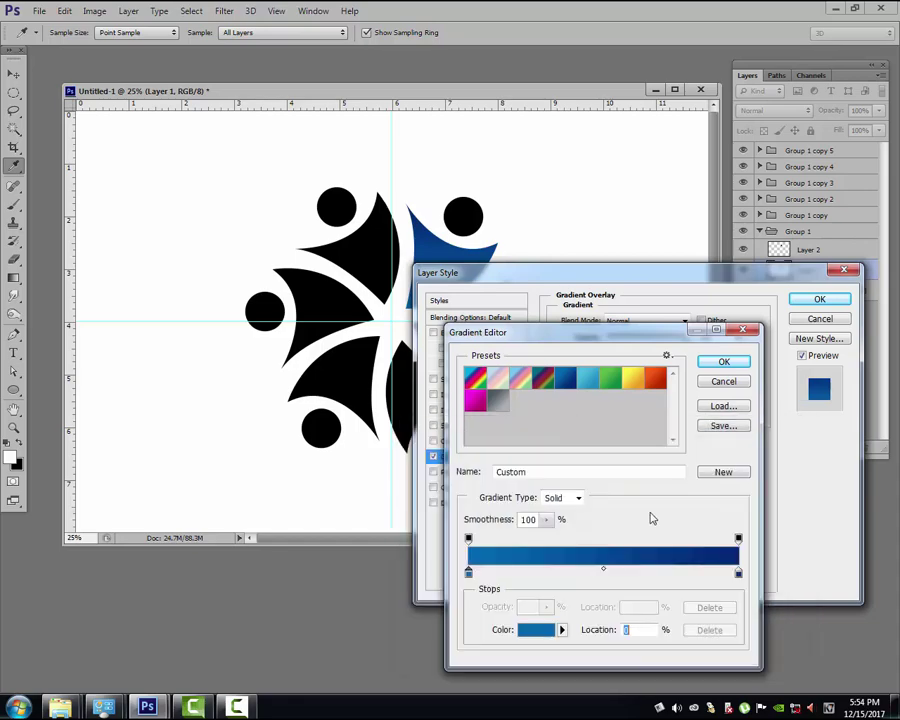
Set the gradient's right stop colour to 032771 and accept the gradient
{"action": "left_click", "coordinate": [738, 574]}
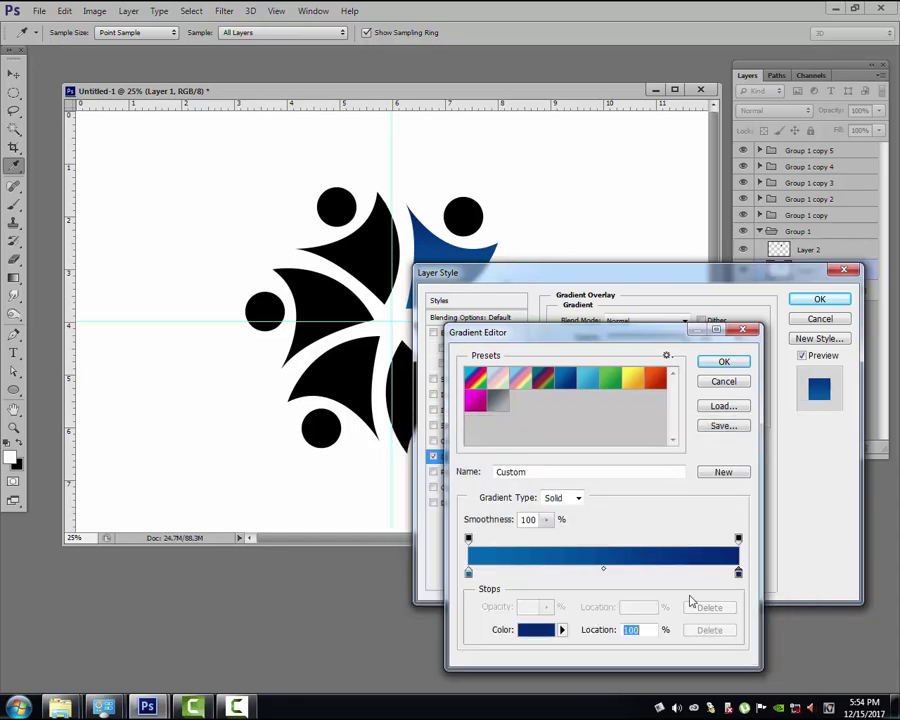
{"action": "left_click", "coordinate": [537, 629]}
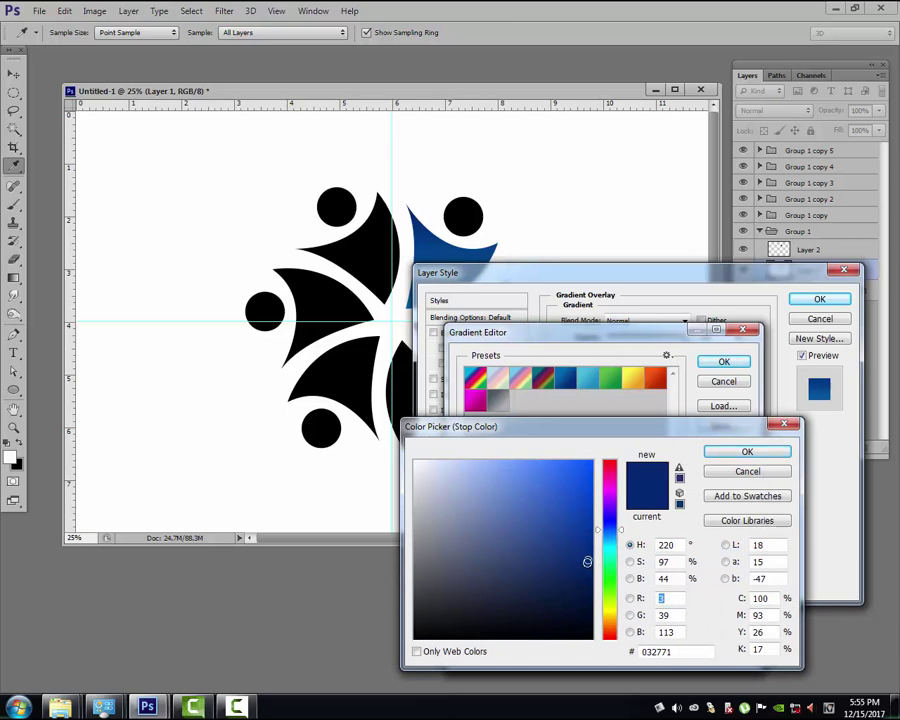
{"action": "left_click_drag", "start_coordinate": [712, 651], "coordinate": [614, 649]}
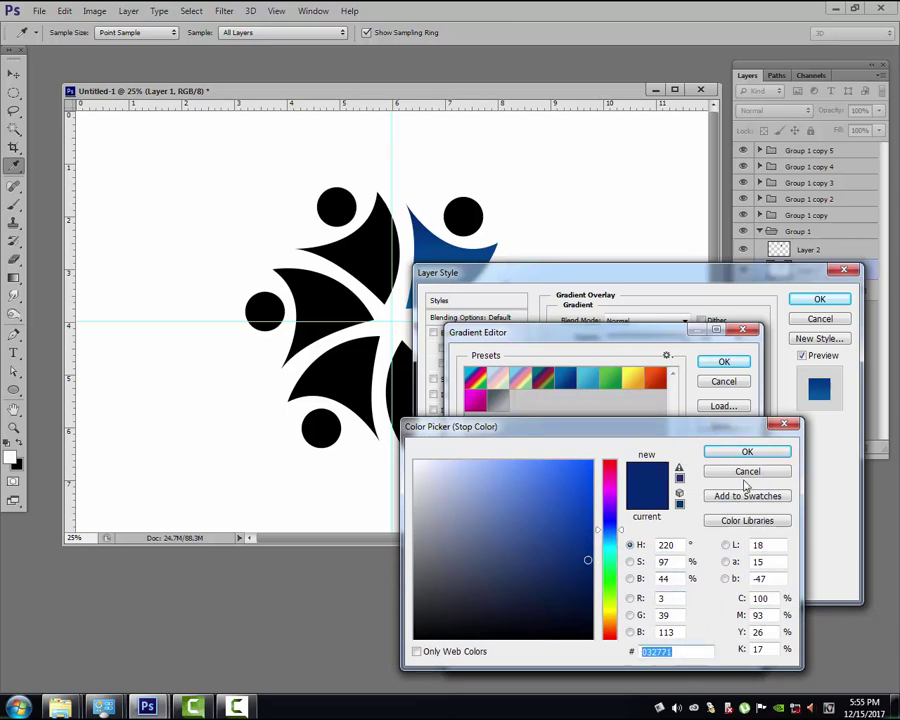
{"action": "left_click", "coordinate": [759, 455]}
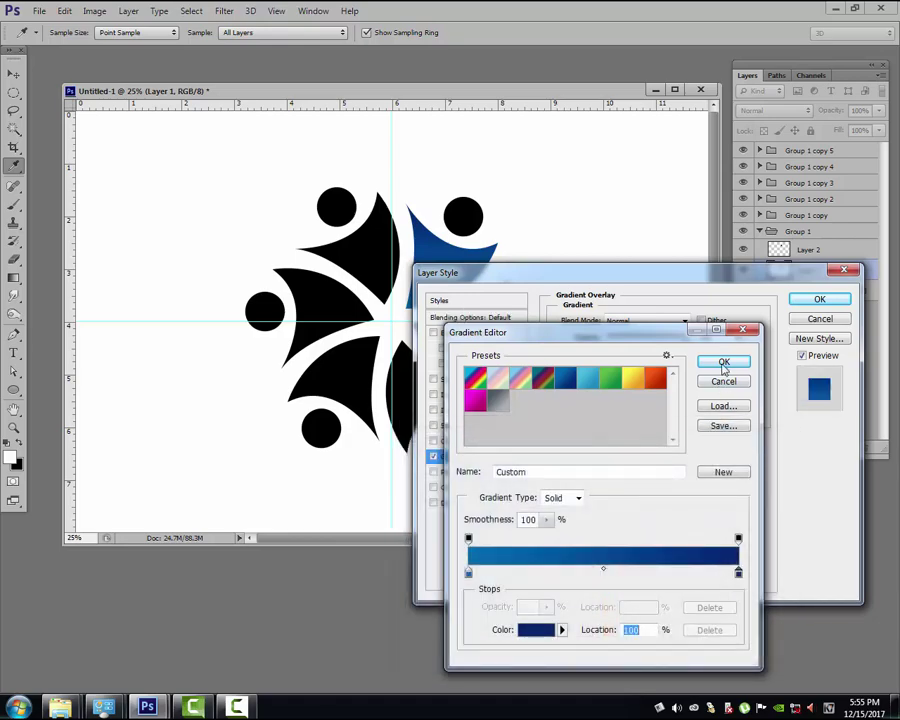
{"action": "left_click", "coordinate": [725, 364]}
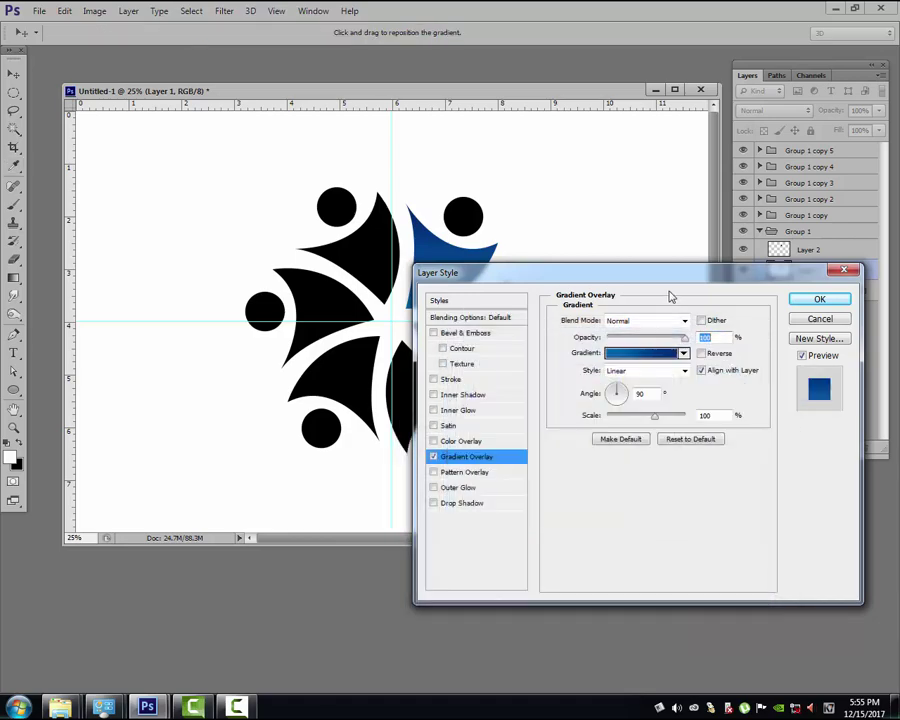
Make the overlay radial, nudge its bright centre upward in the body, and apply it
{"action": "left_click_drag", "start_coordinate": [666, 284], "coordinate": [695, 350]}
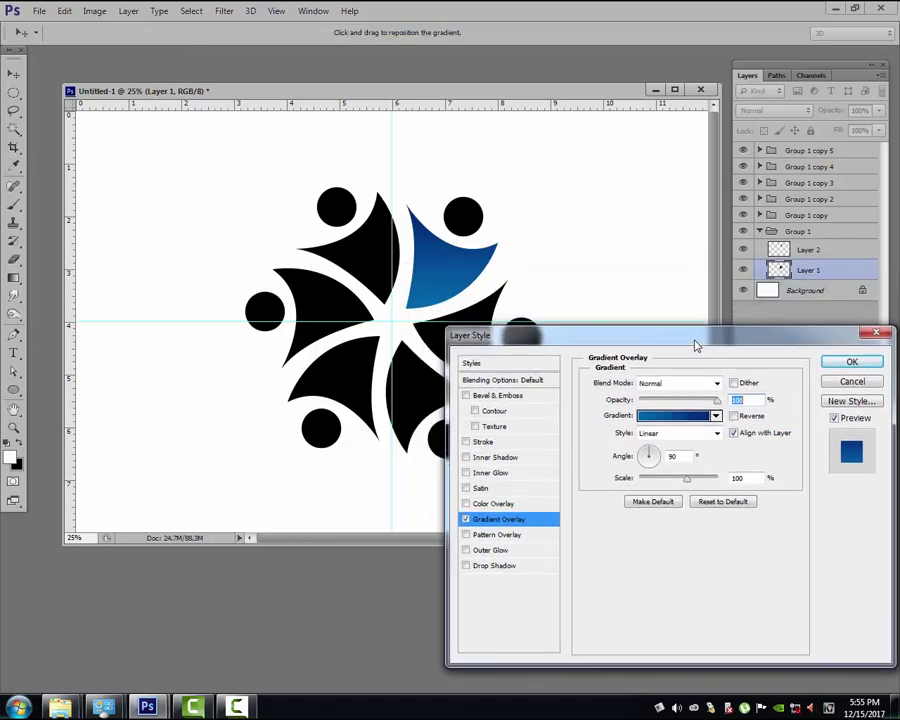
{"action": "left_click", "coordinate": [712, 433]}
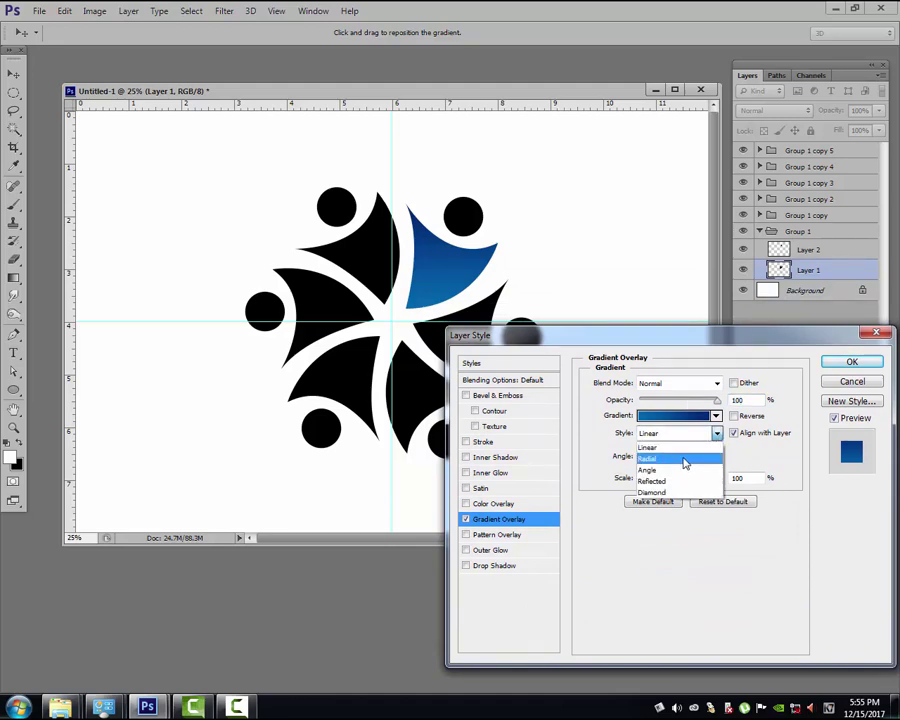
{"action": "left_click", "coordinate": [683, 459]}
{"action": "left_click_drag", "start_coordinate": [456, 267], "coordinate": [445, 272]}
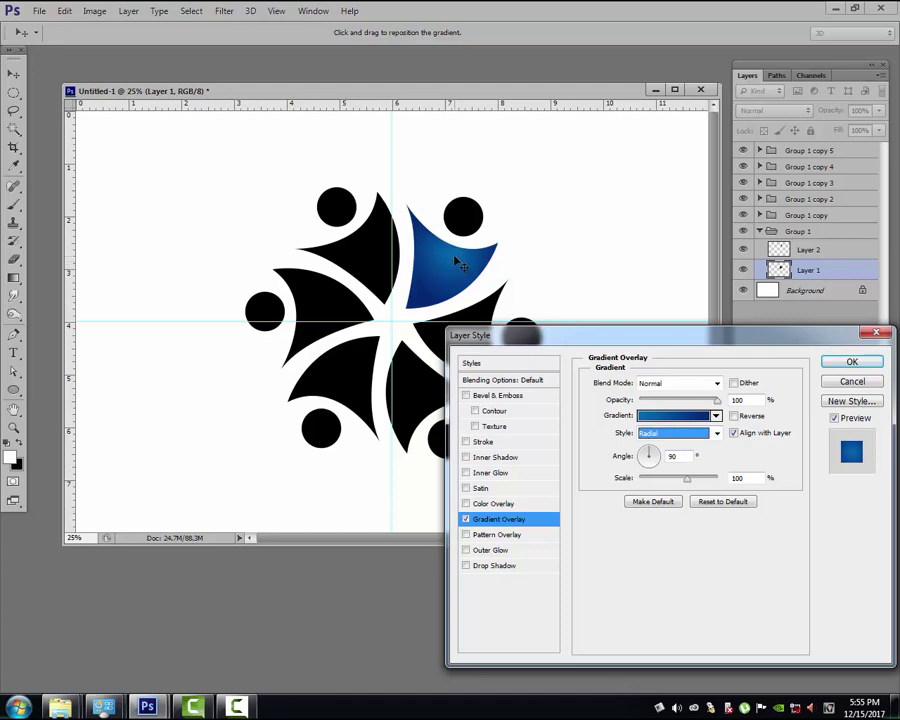
{"action": "left_click_drag", "start_coordinate": [456, 267], "coordinate": [448, 253]}
{"action": "left_click", "coordinate": [852, 363]}
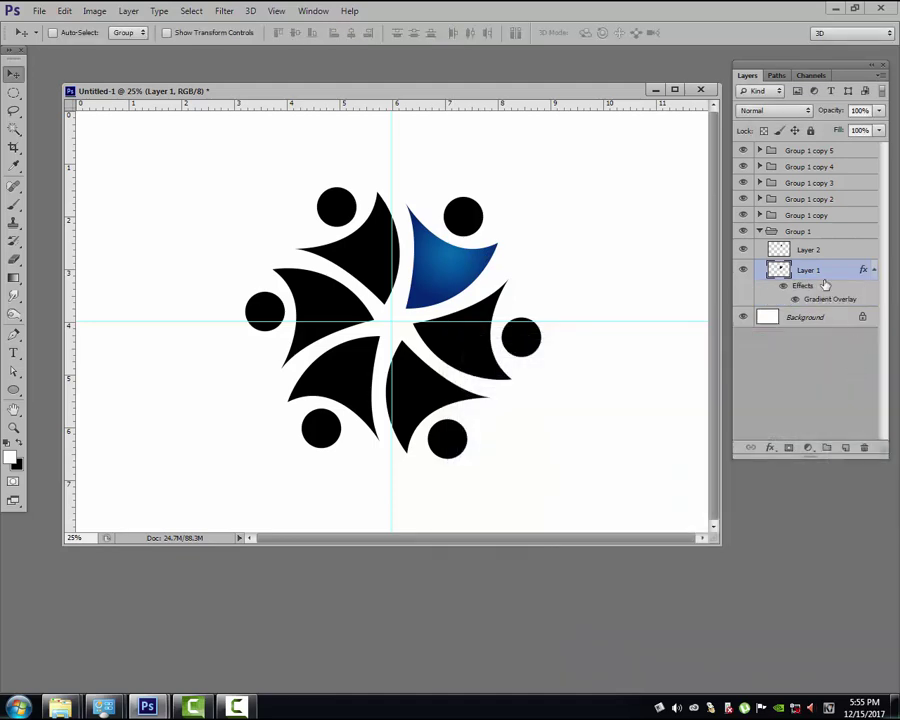
Copy Layer 1's blue gradient style and paste it onto Layer 2, the head
{"action": "right_click", "coordinate": [863, 275]}
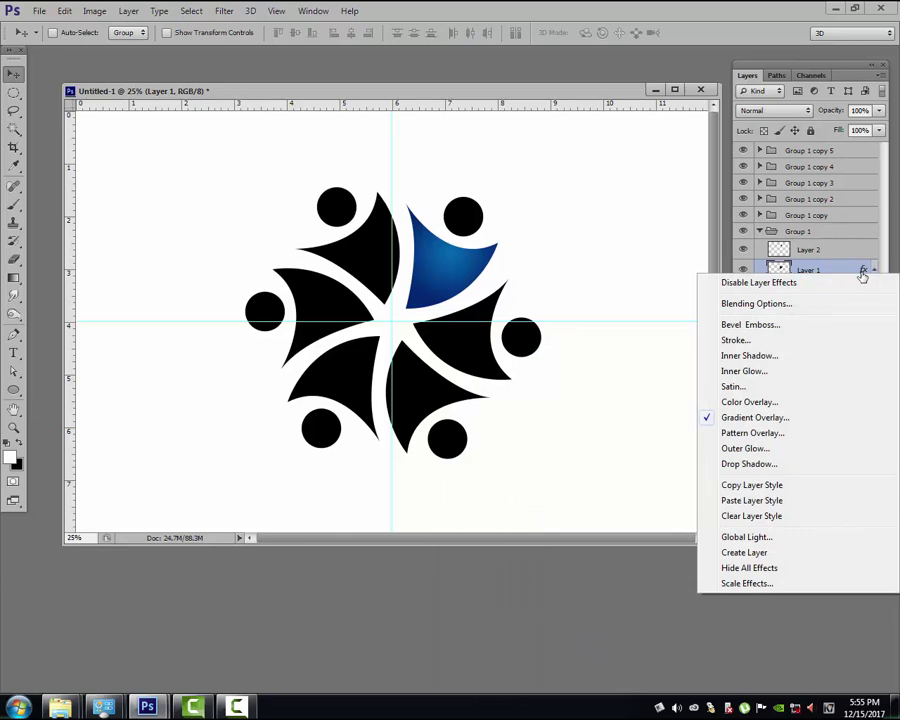
{"action": "key", "text": "Escape"}
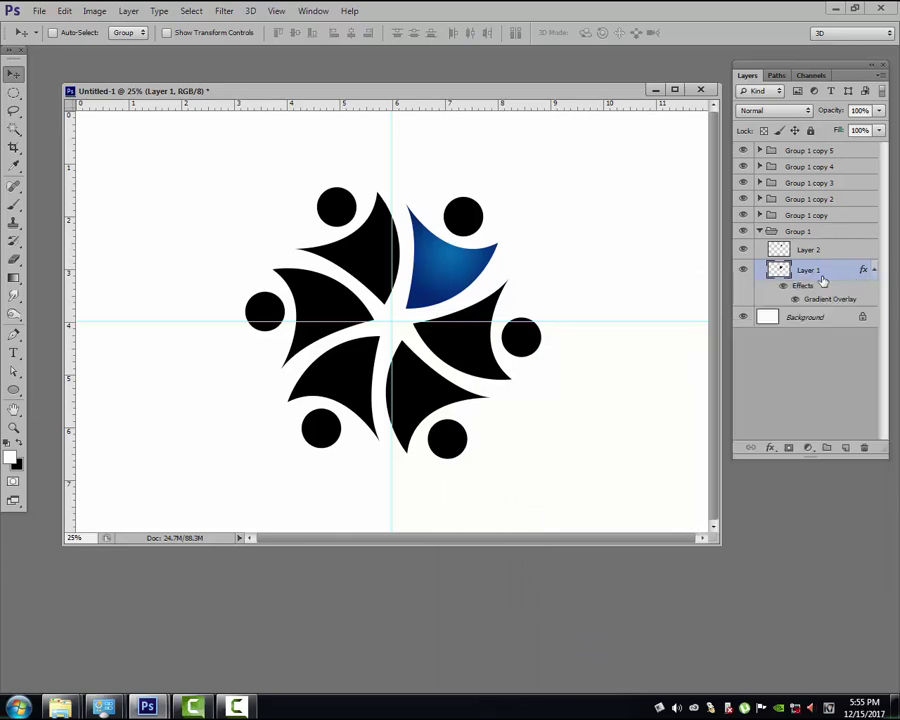
{"action": "right_click", "coordinate": [814, 274]}
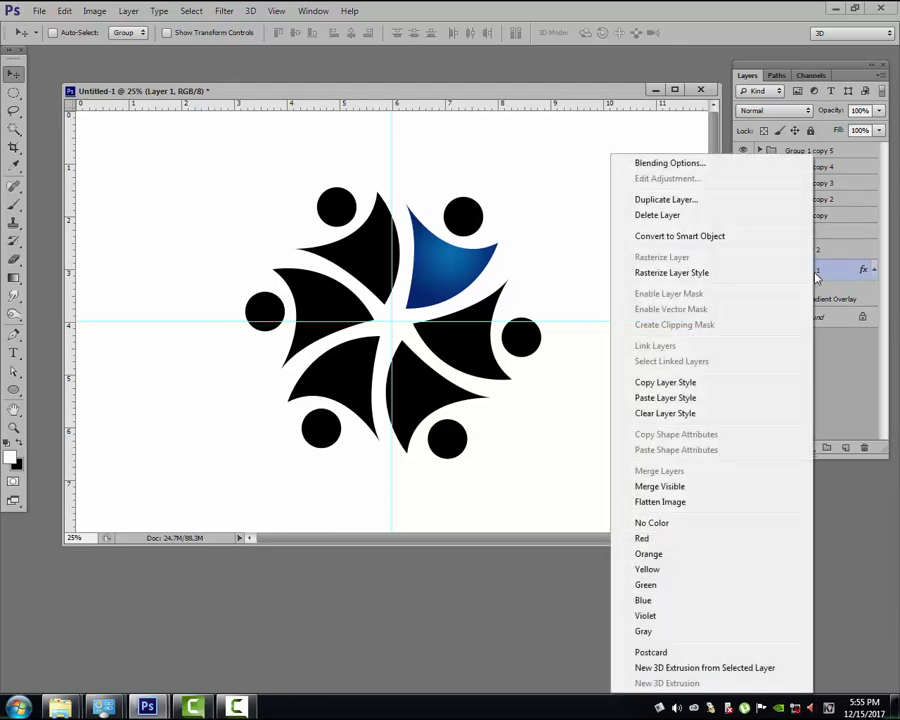
{"action": "left_click", "coordinate": [685, 388]}
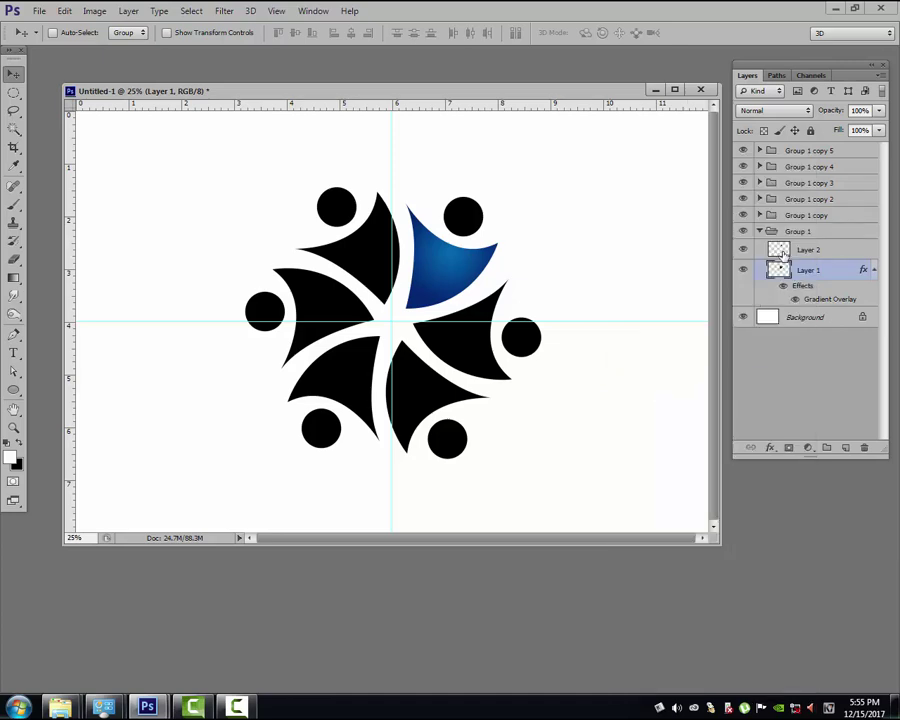
{"action": "left_click", "coordinate": [801, 256]}
{"action": "right_click", "coordinate": [801, 256]}
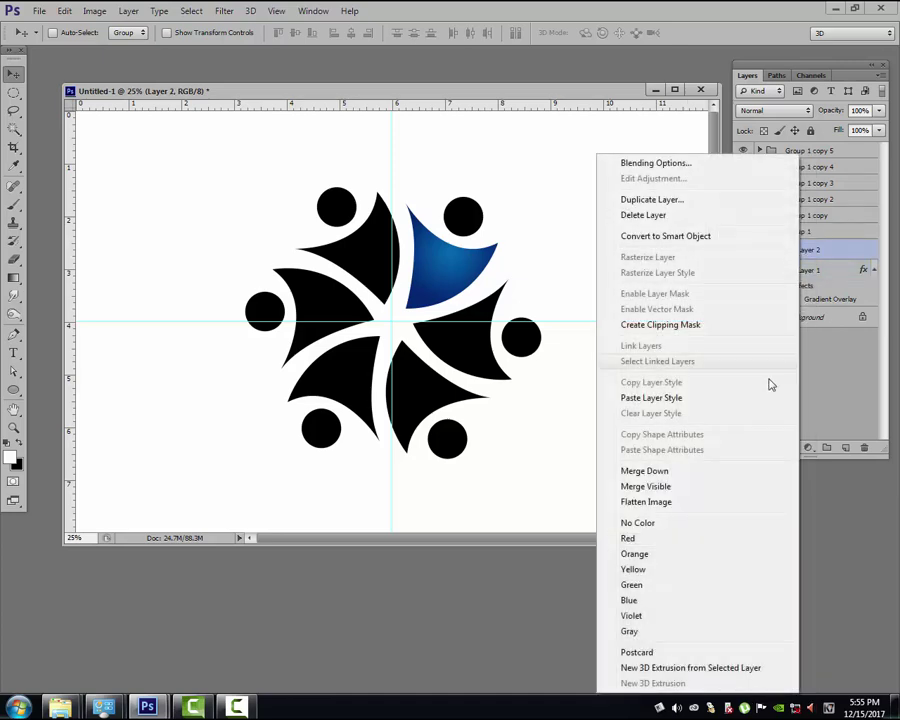
{"action": "left_click", "coordinate": [690, 399]}
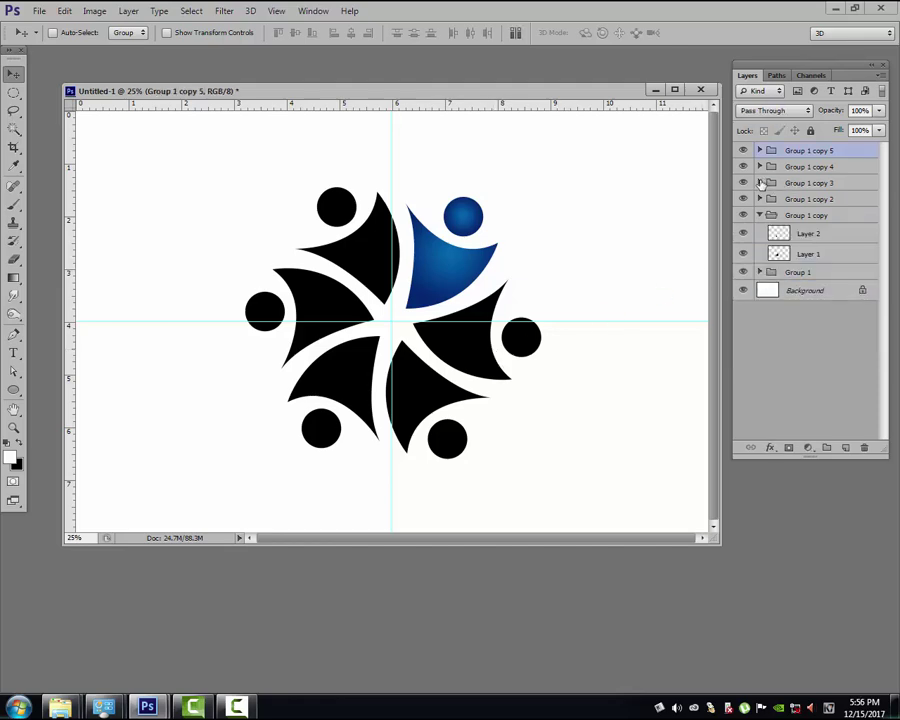
Give Layer 1 of Group 1 copy 3 a radial Gradient Overlay using the light-blue preset
{"action": "left_click", "coordinate": [760, 183]}
{"action": "left_click", "coordinate": [780, 222]}
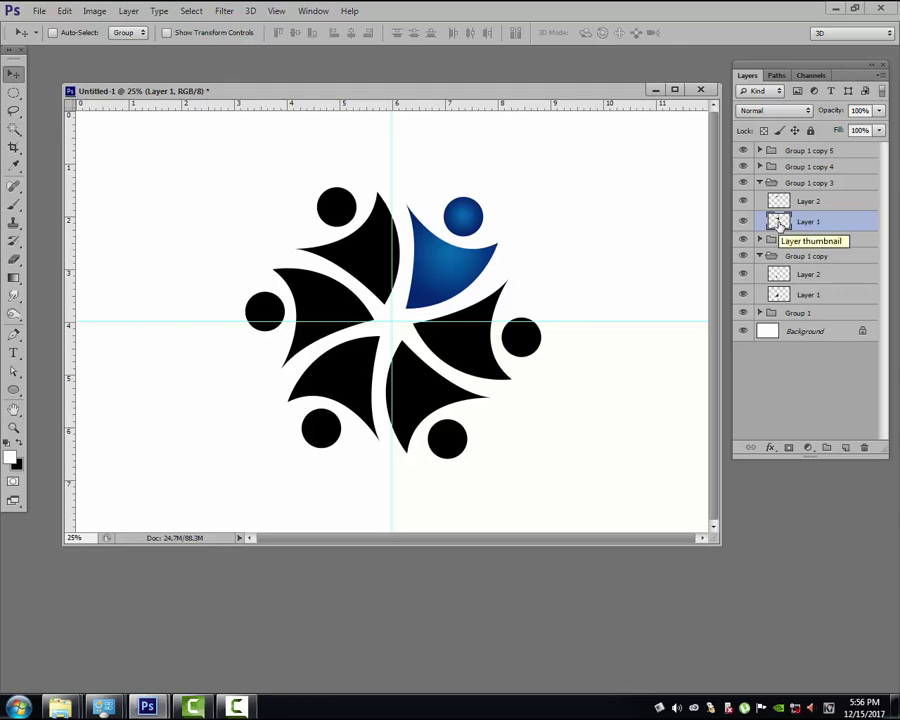
{"action": "left_click", "coordinate": [770, 448]}
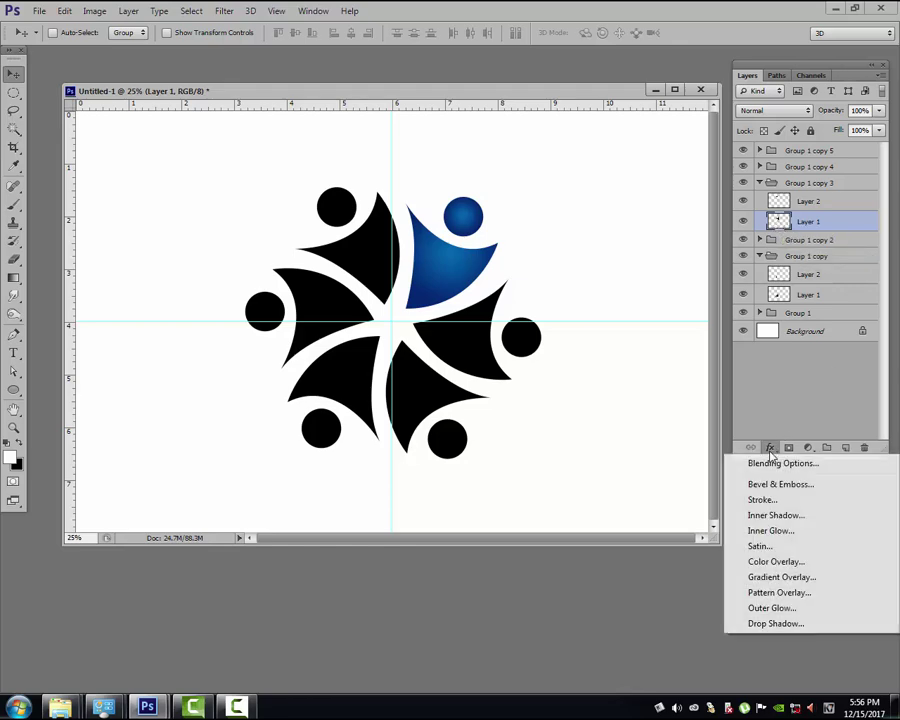
{"action": "left_click", "coordinate": [785, 578]}
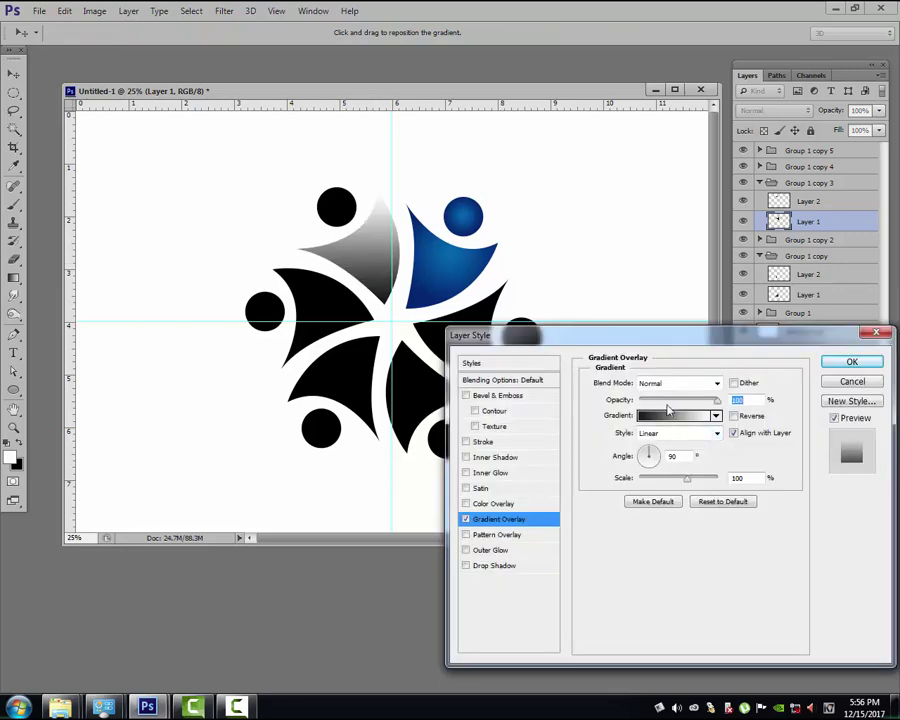
{"action": "left_click", "coordinate": [686, 417]}
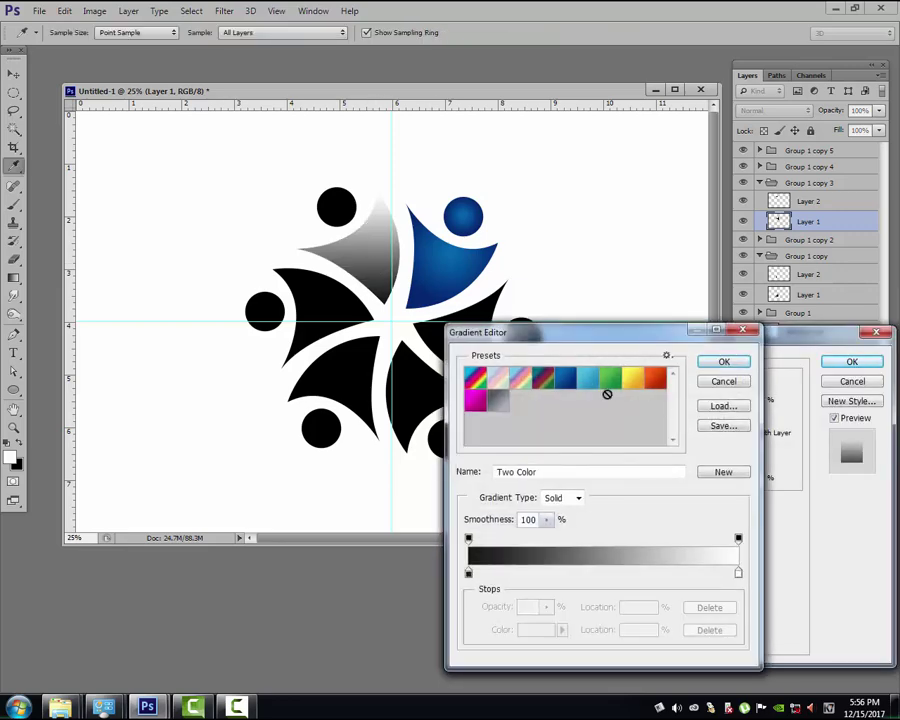
{"action": "left_click", "coordinate": [589, 379]}
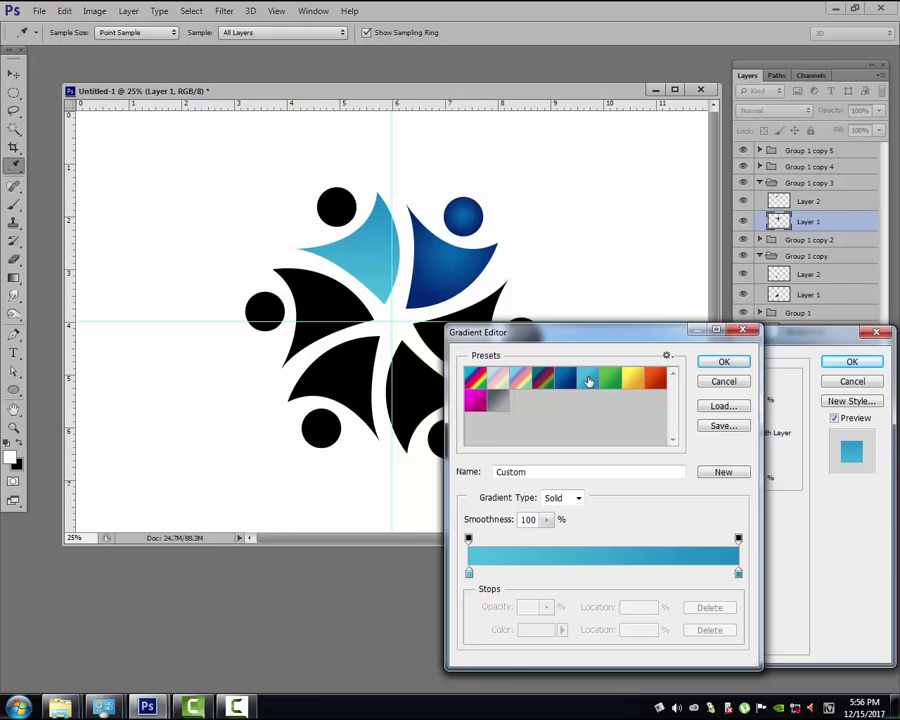
{"action": "left_click", "coordinate": [726, 365]}
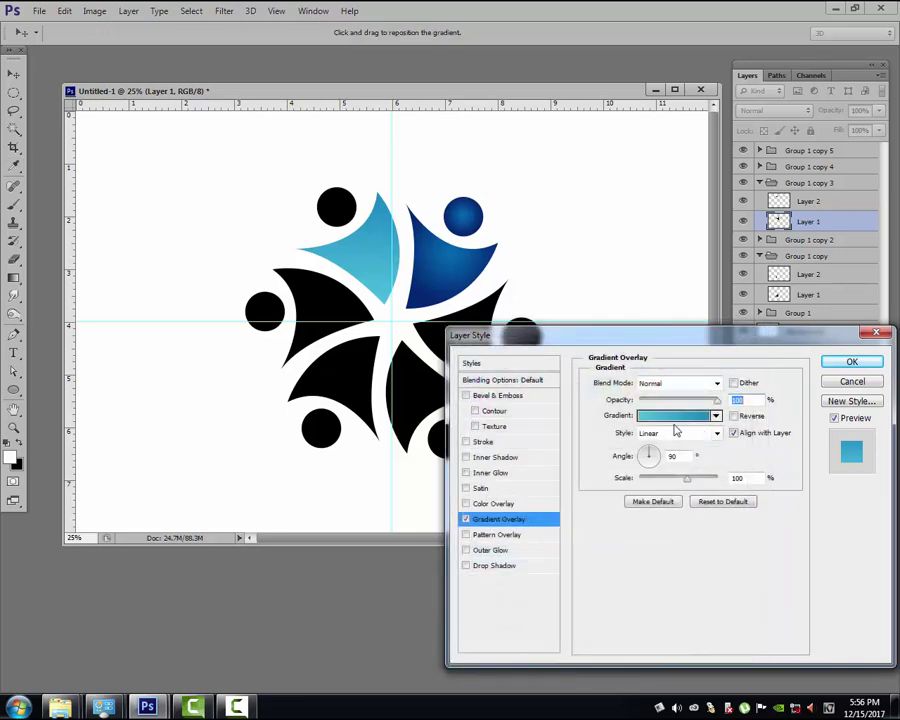
{"action": "left_click", "coordinate": [716, 433]}
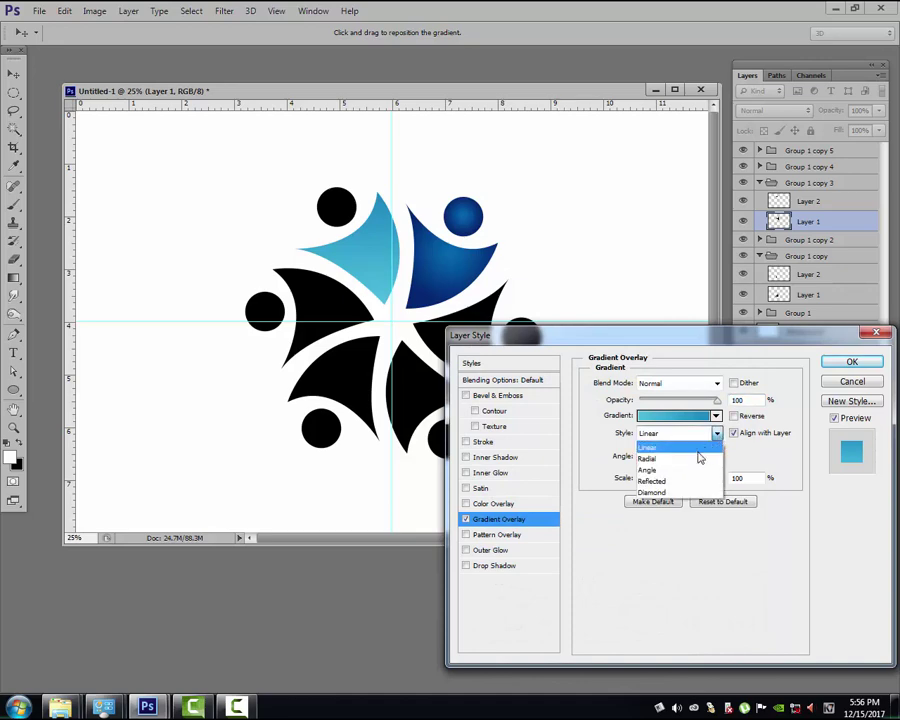
{"action": "left_click", "coordinate": [686, 459]}
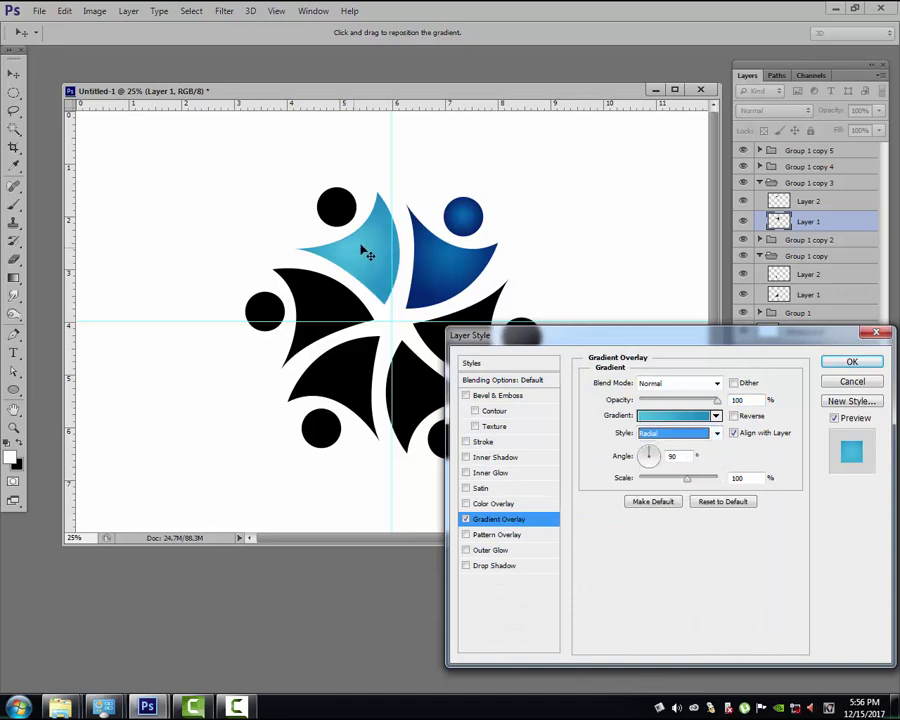
{"action": "left_click", "coordinate": [852, 362]}
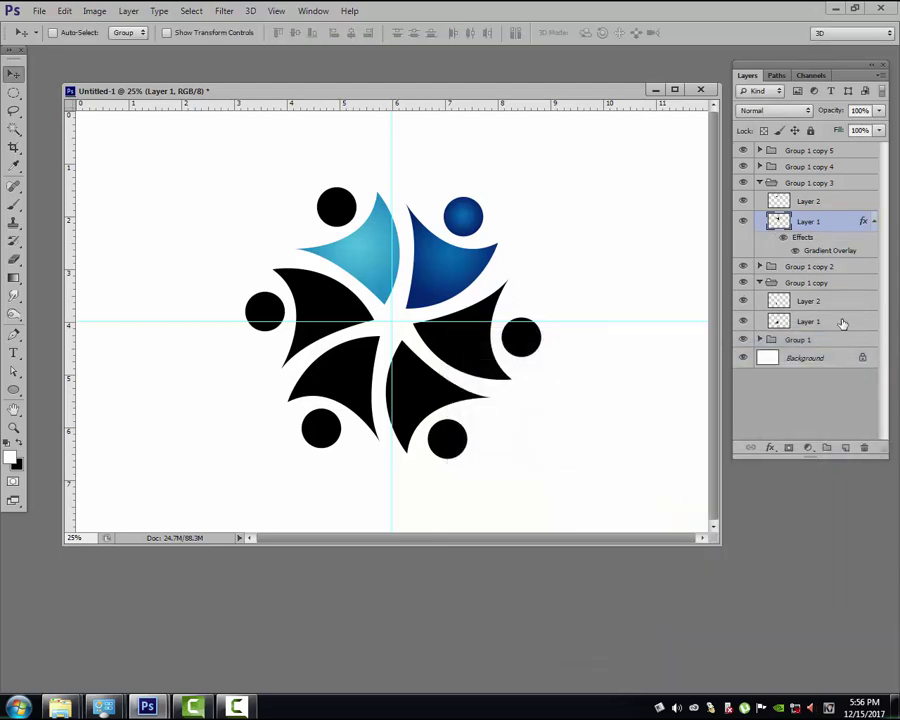
Copy the body's light-blue gradient style onto the head layer and collapse Group 1 copy 3
{"action": "right_click", "coordinate": [781, 218]}
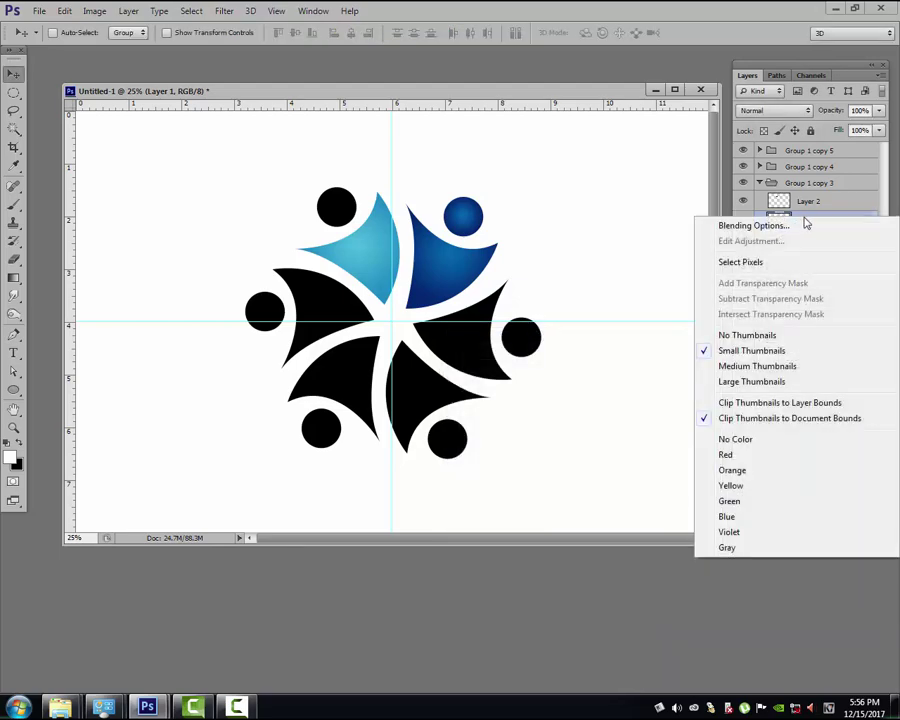
{"action": "right_click", "coordinate": [810, 220]}
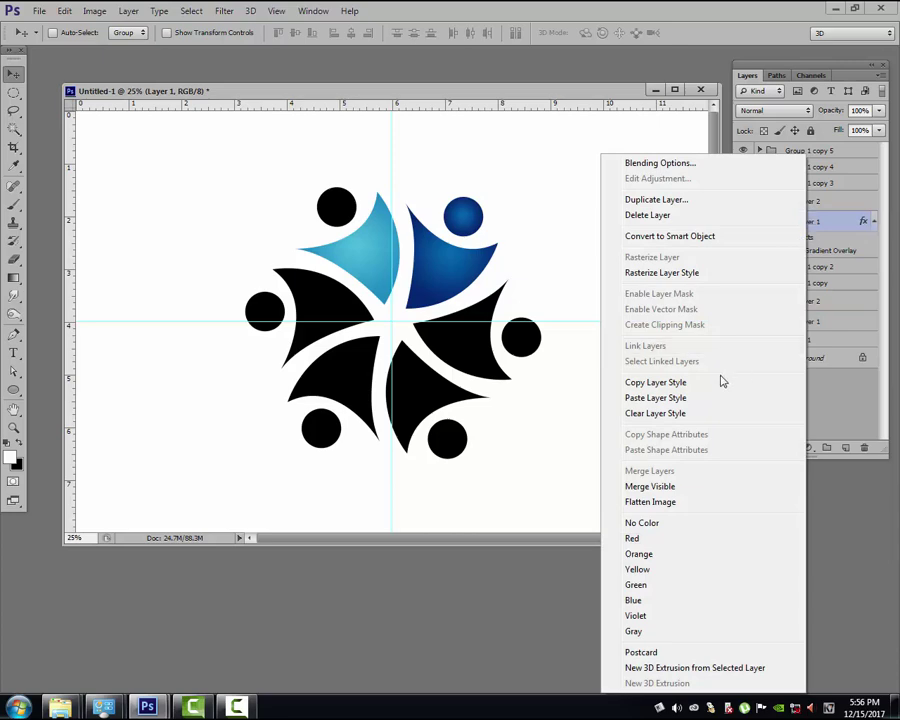
{"action": "left_click", "coordinate": [668, 384]}
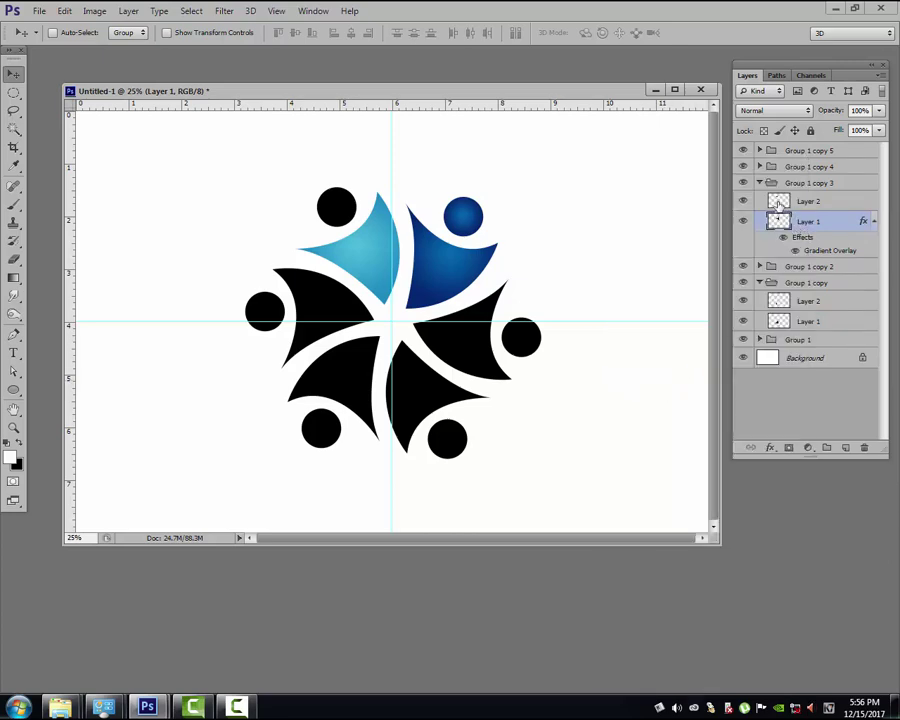
{"action": "left_click", "coordinate": [786, 203]}
{"action": "right_click", "coordinate": [806, 204]}
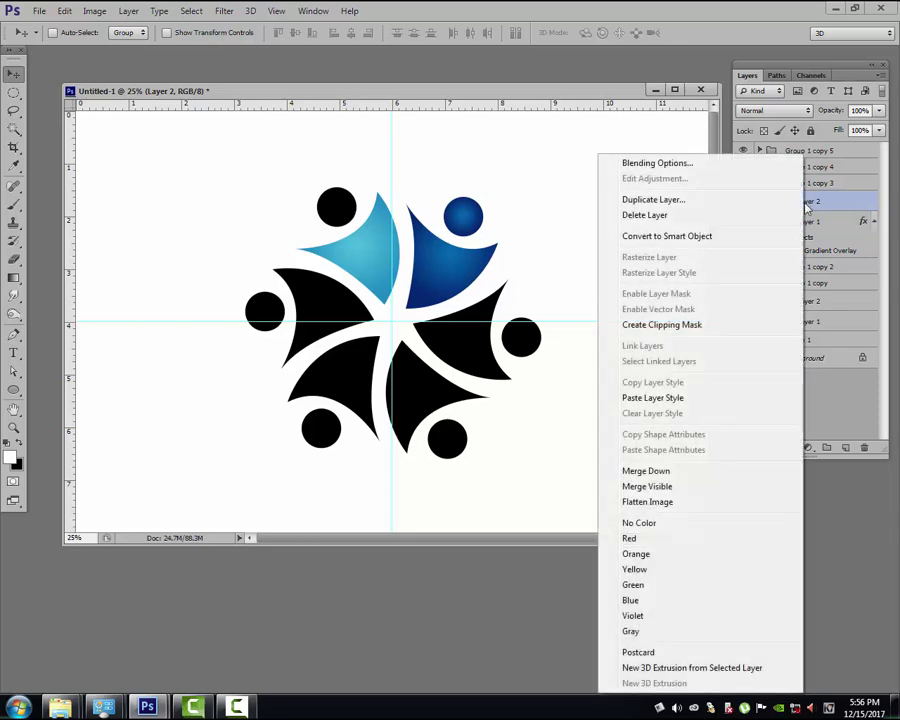
{"action": "left_click", "coordinate": [689, 400]}
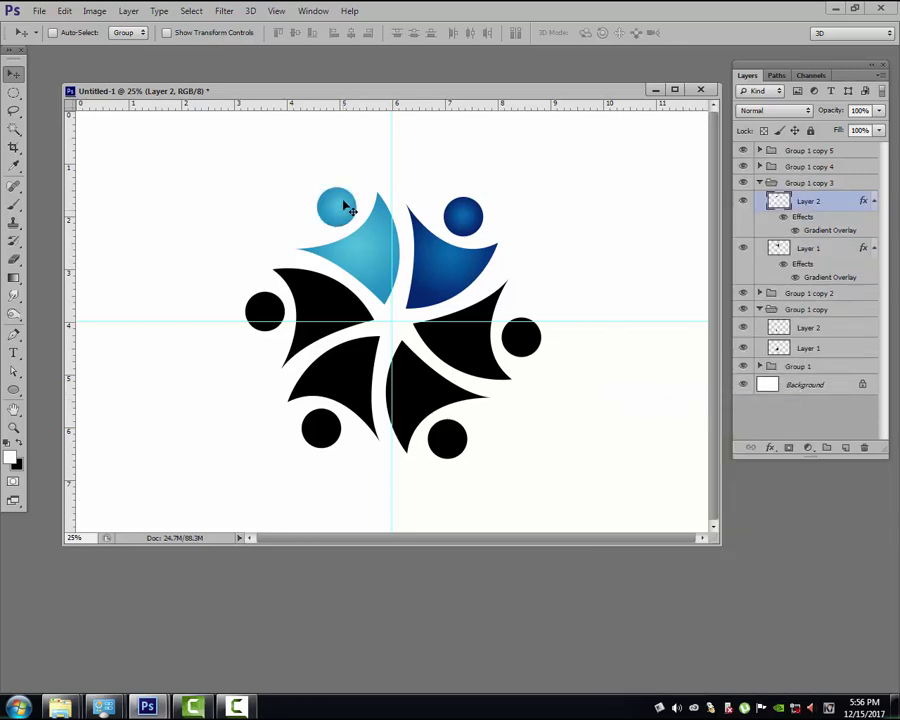
{"action": "left_click", "coordinate": [779, 184]}
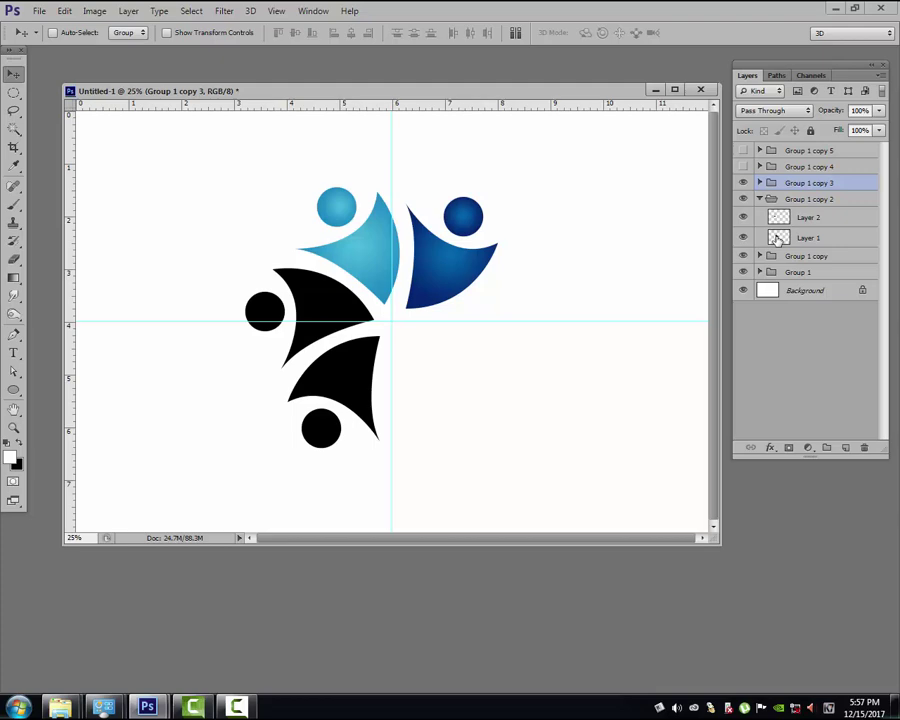
Give Layer 1 of Group 1 copy 2 a radial Gradient Overlay using the green preset
{"action": "left_click", "coordinate": [778, 238]}
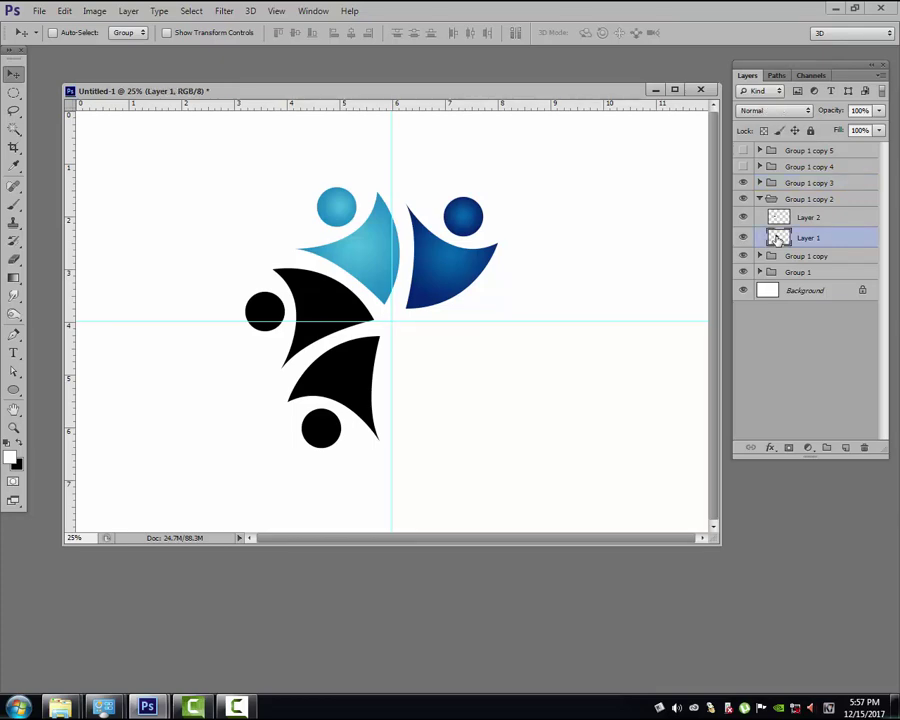
{"action": "left_click", "coordinate": [769, 447]}
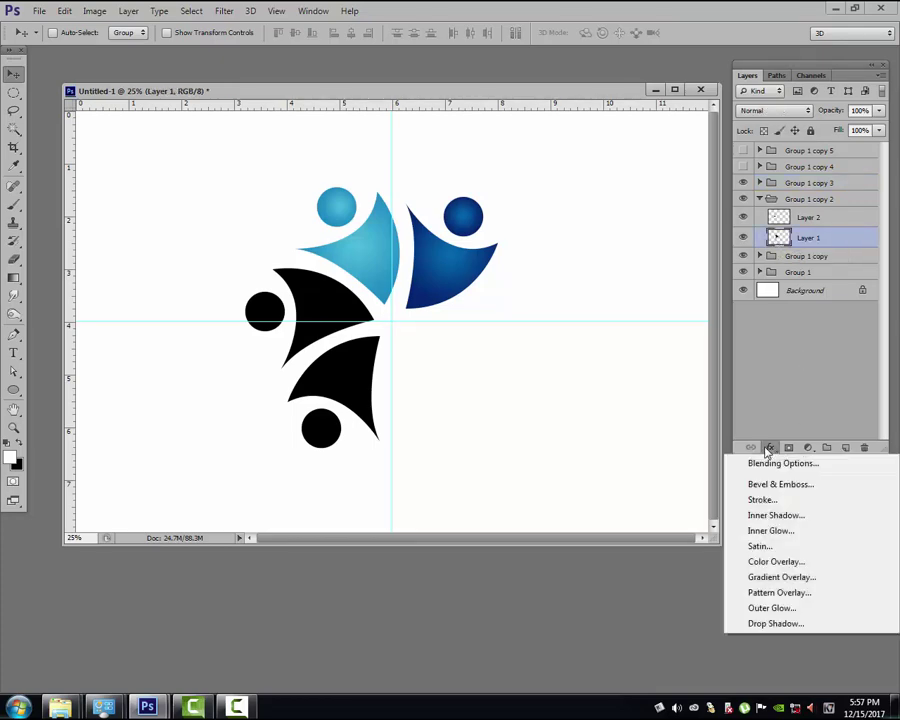
{"action": "left_click", "coordinate": [750, 577]}
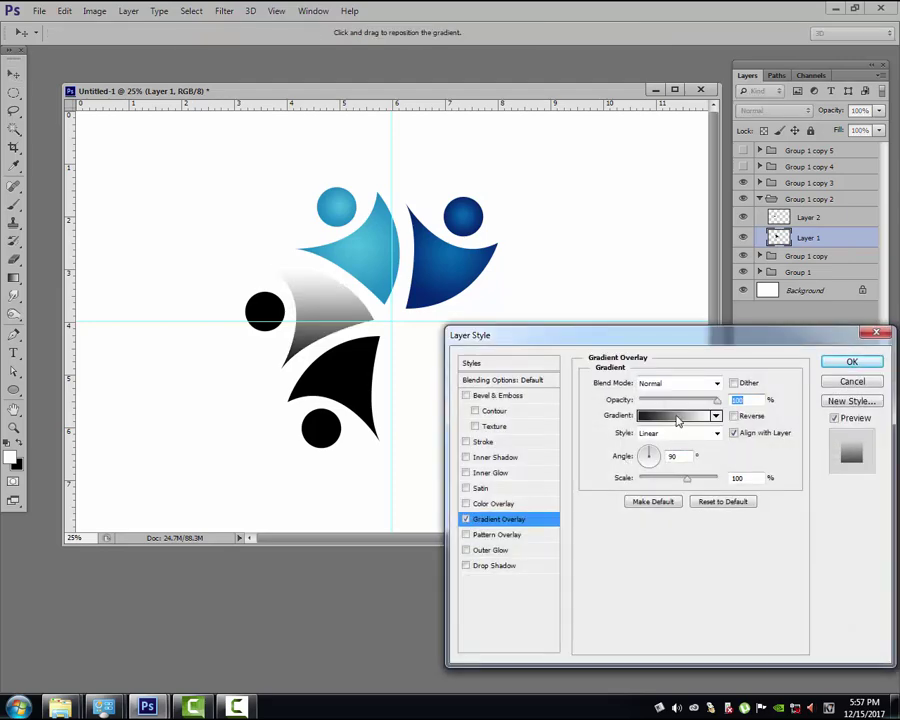
{"action": "left_click", "coordinate": [677, 421]}
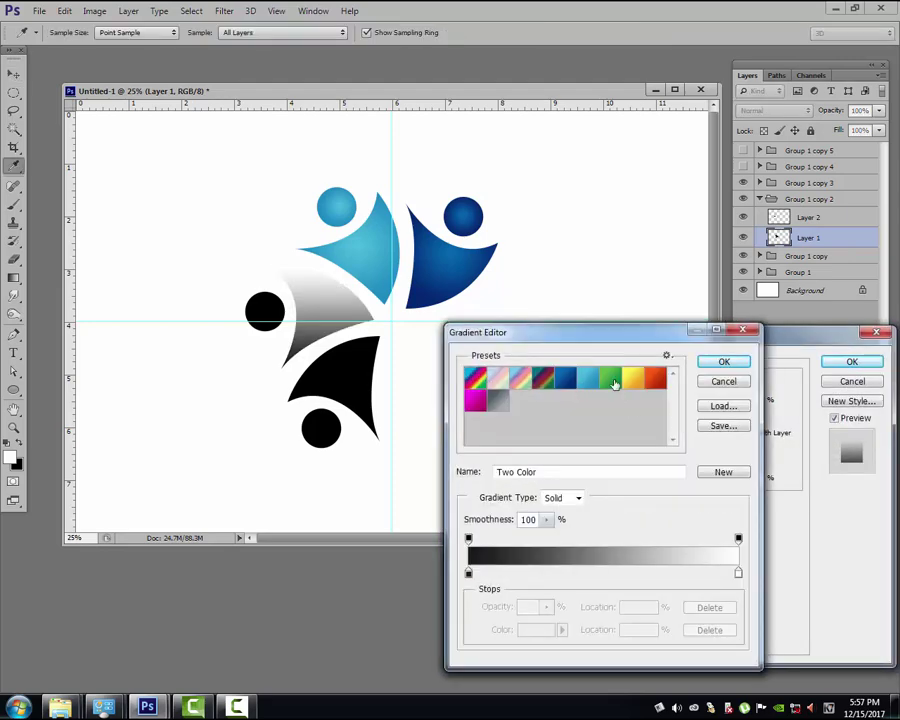
{"action": "left_click", "coordinate": [613, 382]}
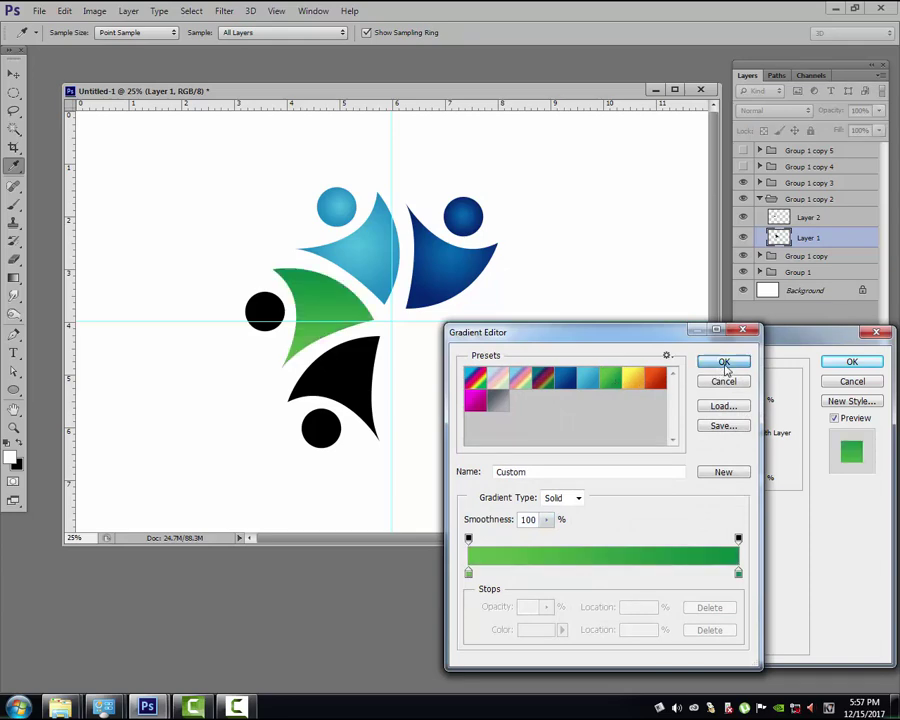
{"action": "left_click", "coordinate": [724, 362]}
{"action": "left_click", "coordinate": [713, 435]}
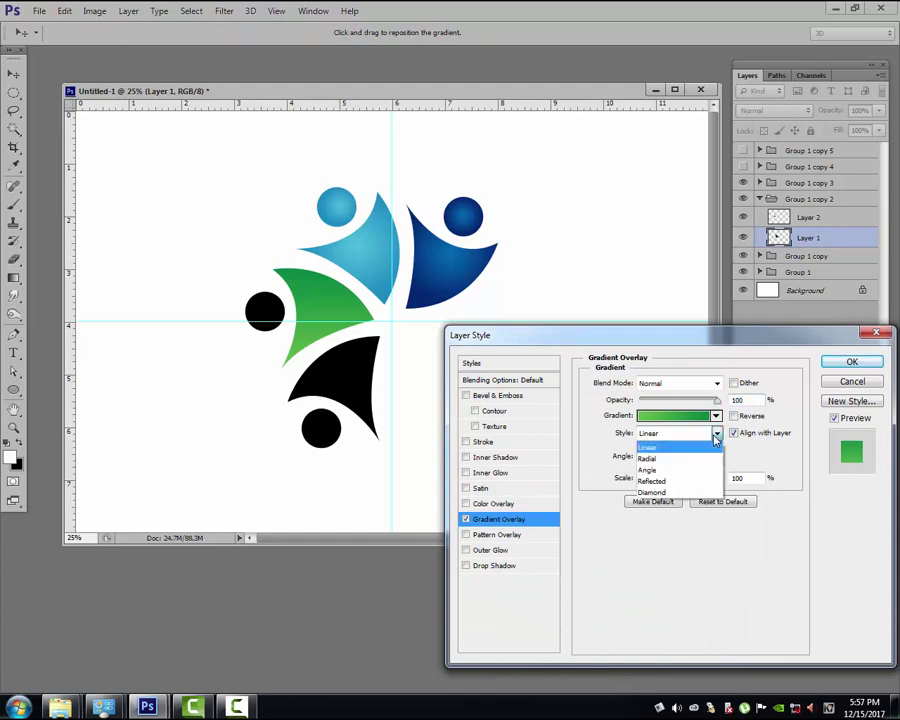
{"action": "left_click", "coordinate": [693, 457]}
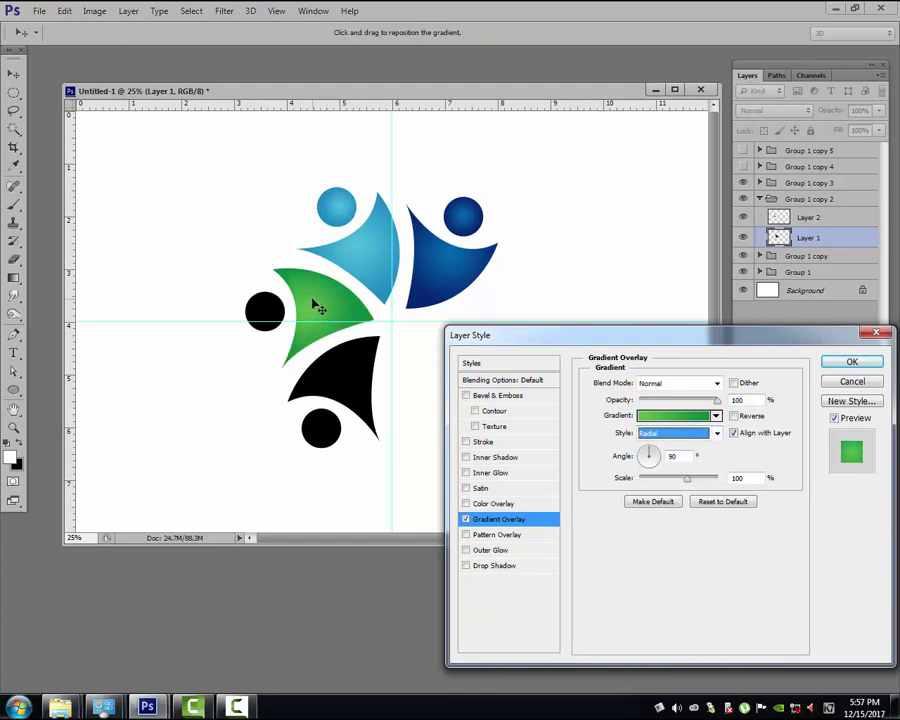
{"action": "left_click", "coordinate": [851, 362]}
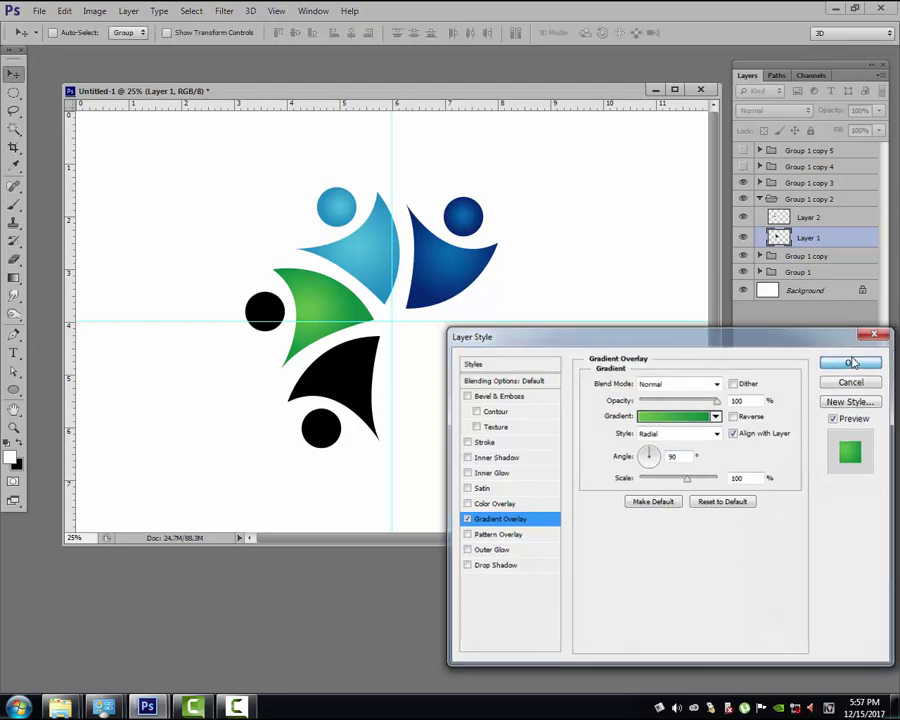
Copy the left figure's green body gradient style and paste it onto its head layer
{"action": "right_click", "coordinate": [775, 237]}
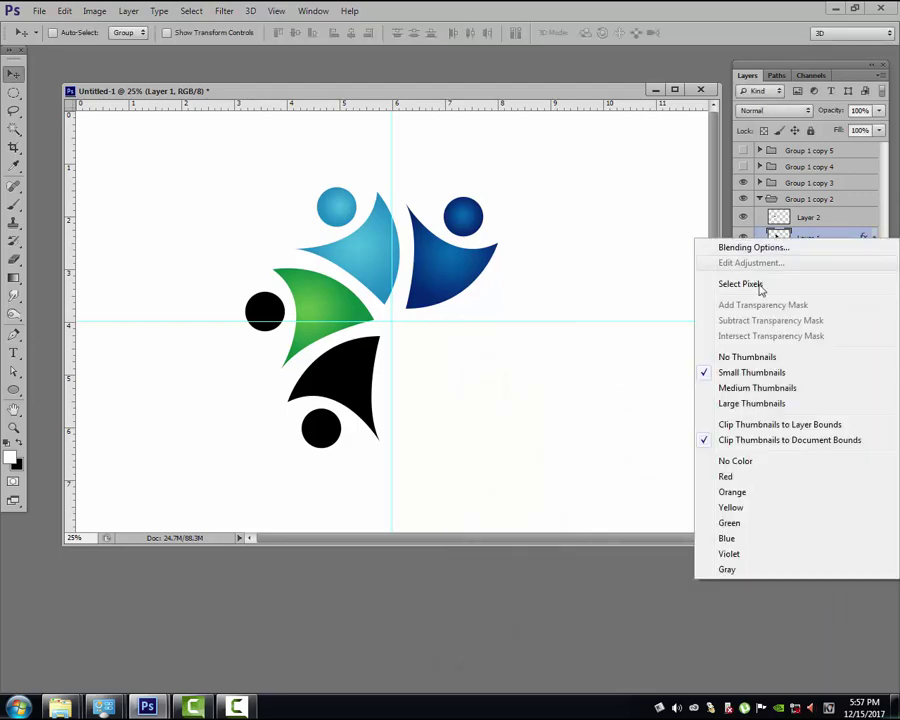
{"action": "right_click", "coordinate": [808, 238]}
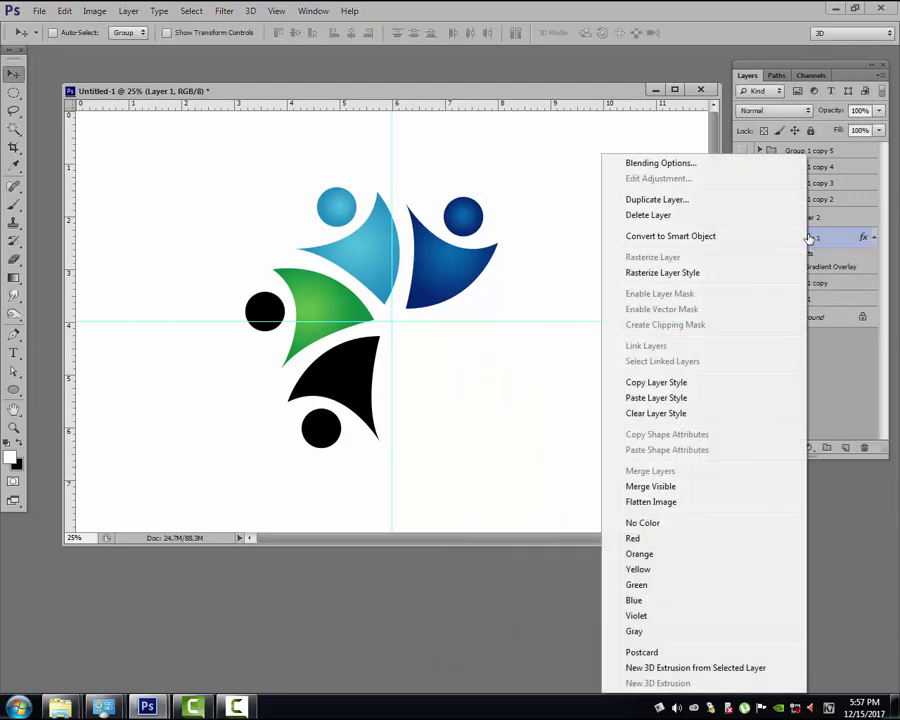
{"action": "left_click", "coordinate": [682, 387]}
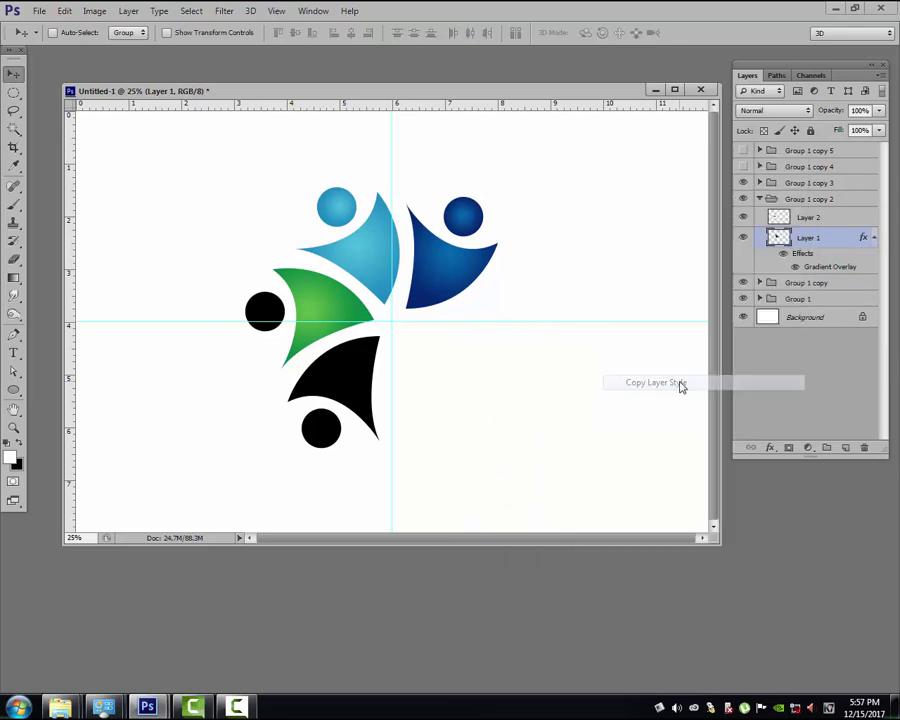
{"action": "left_click", "coordinate": [810, 219]}
{"action": "right_click", "coordinate": [810, 219]}
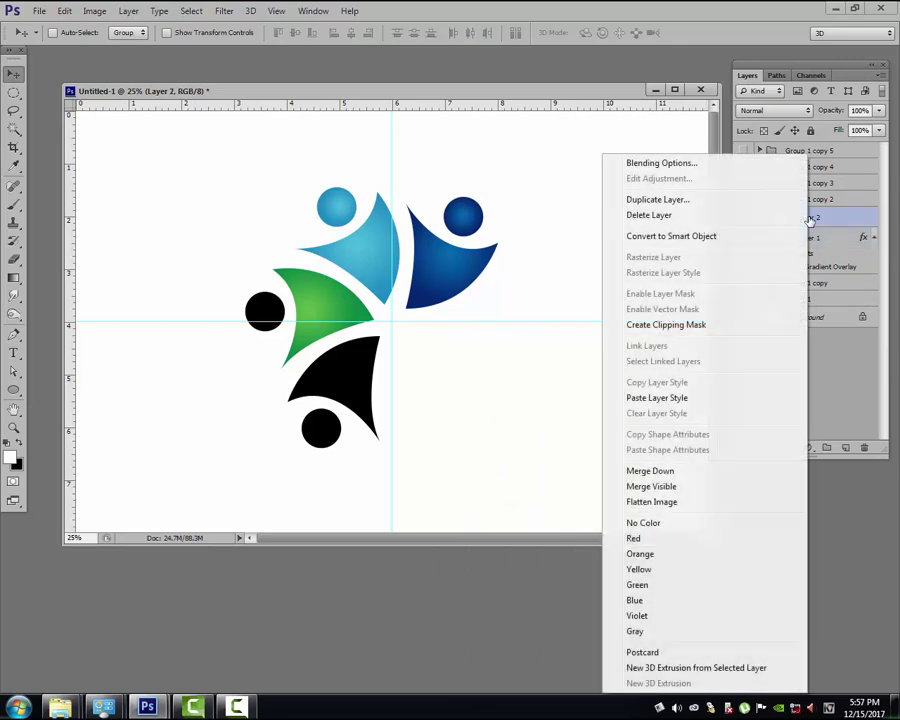
{"action": "left_click", "coordinate": [693, 398]}
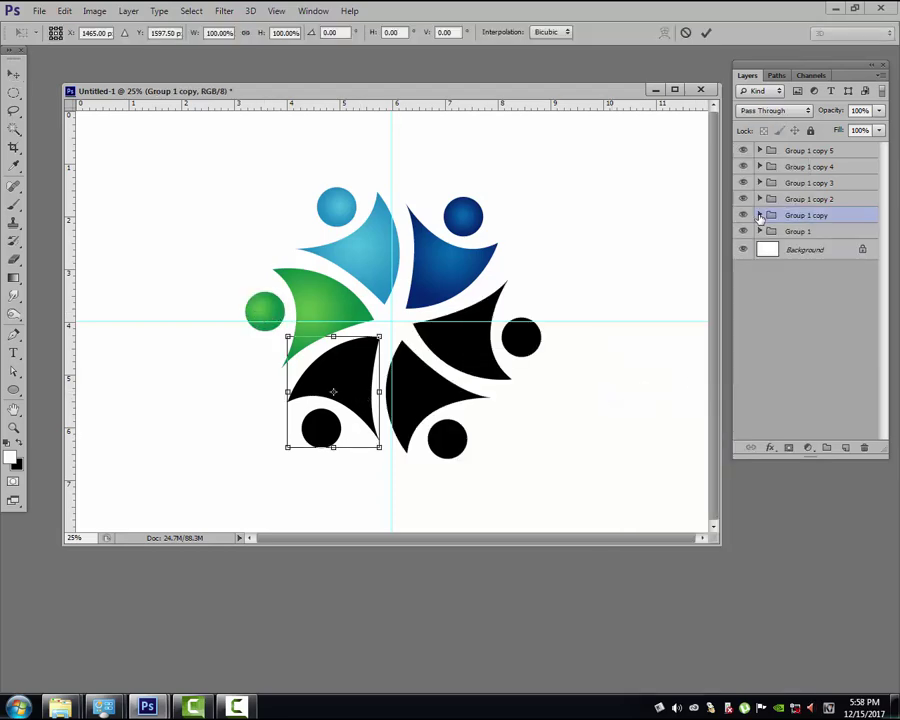
Commit the transform, then give Layer 1 of Group 1 copy a radial yellow-orange Gradient Overlay
{"action": "key", "text": "Return"}
{"action": "left_click", "coordinate": [760, 215]}
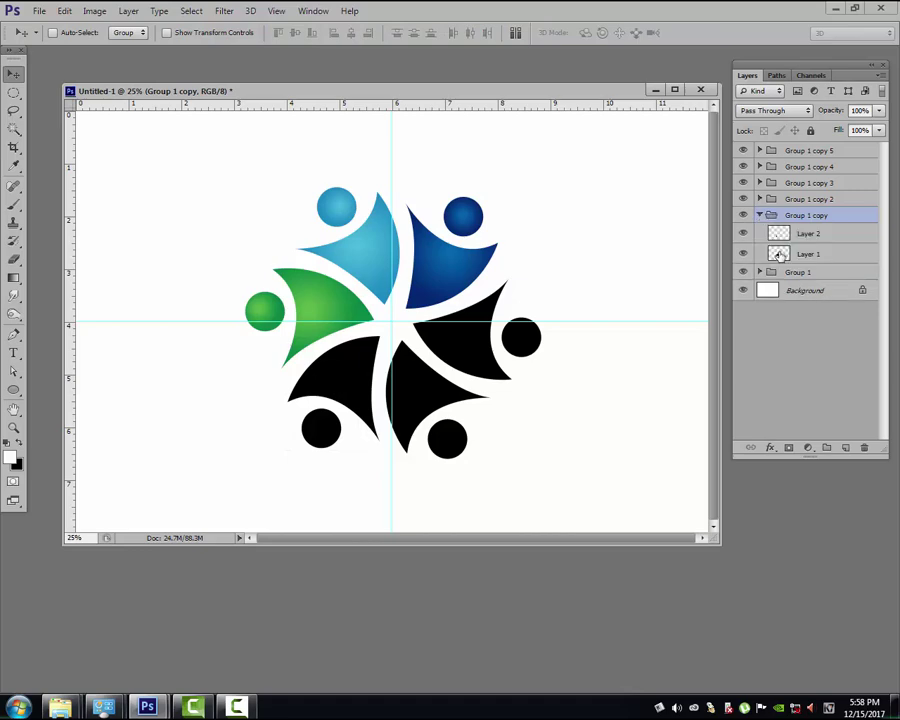
{"action": "left_click", "coordinate": [779, 254]}
{"action": "left_click", "coordinate": [770, 448]}
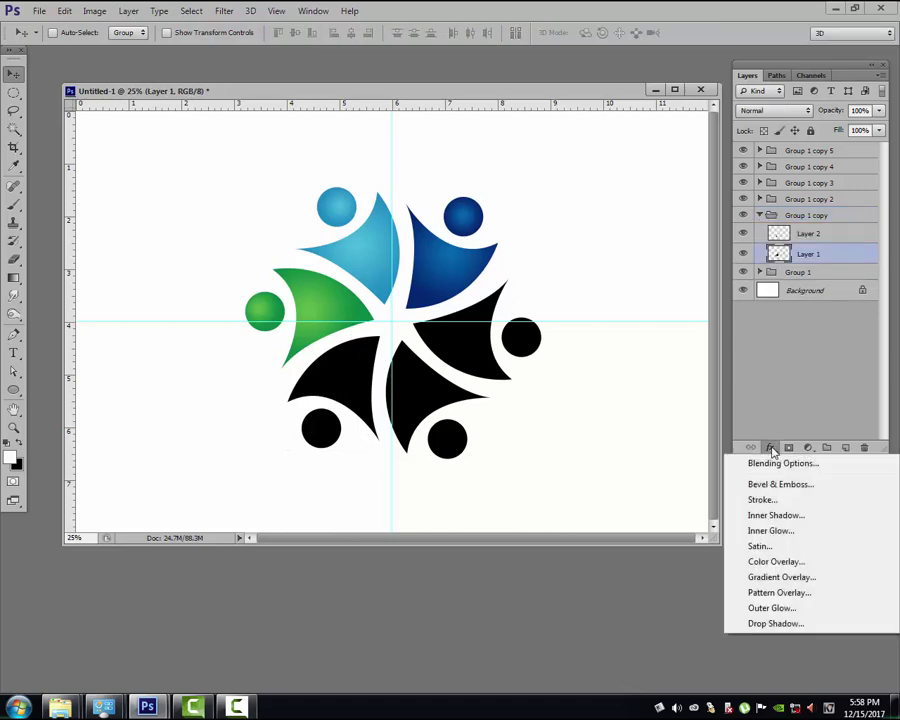
{"action": "left_click", "coordinate": [773, 578]}
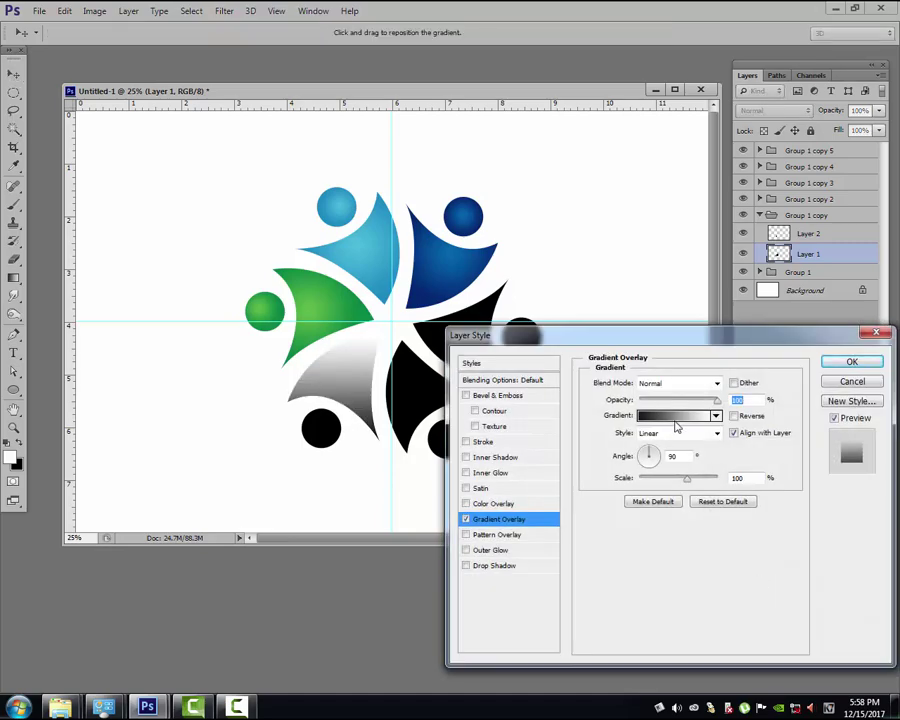
{"action": "left_click", "coordinate": [675, 420]}
{"action": "left_click", "coordinate": [633, 381]}
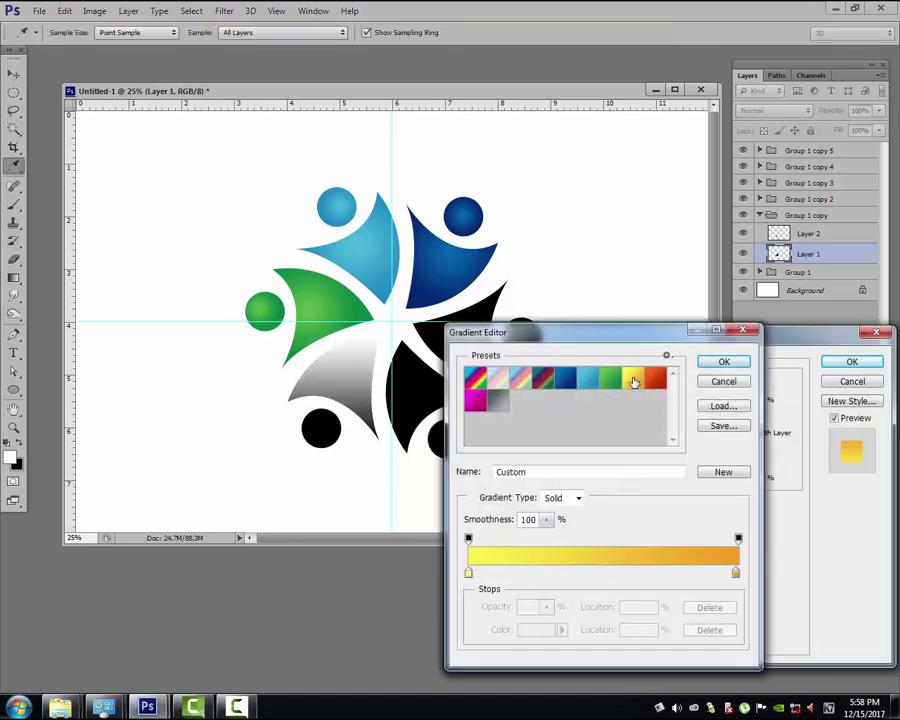
{"action": "left_click", "coordinate": [724, 362]}
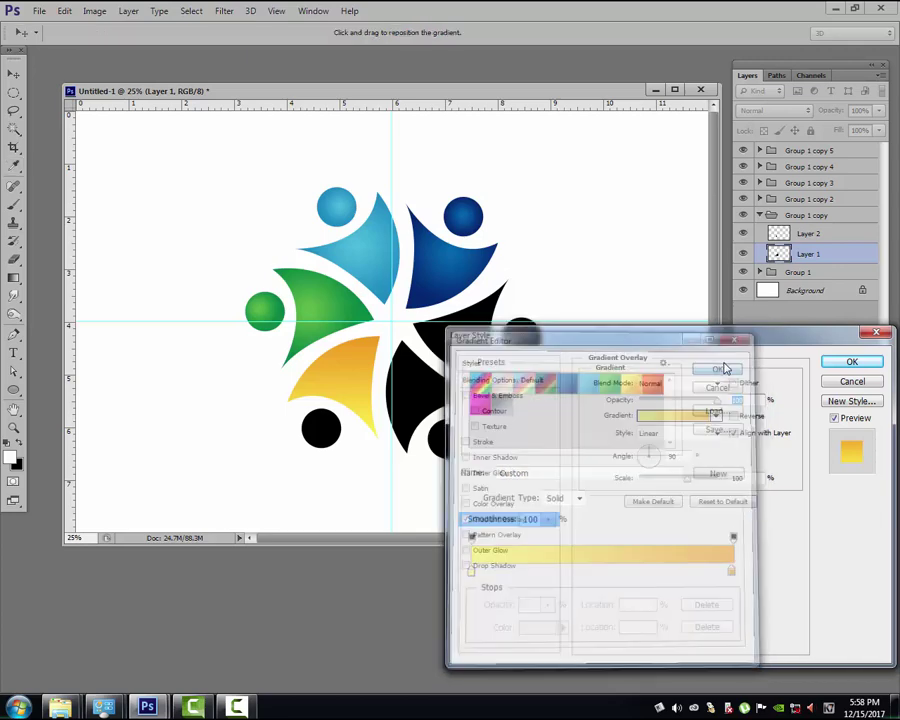
{"action": "left_click", "coordinate": [716, 433]}
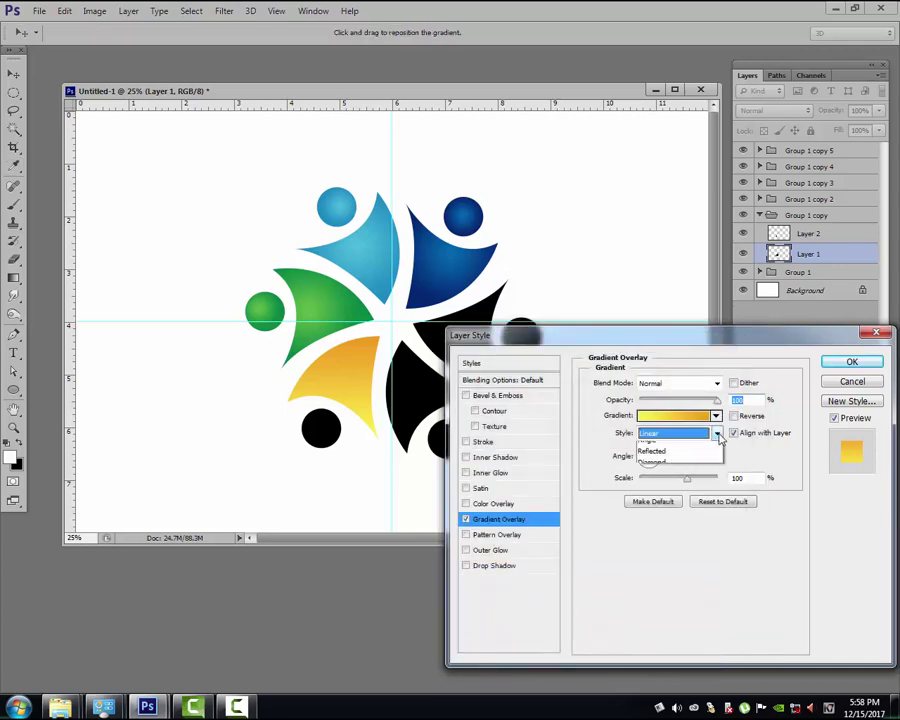
{"action": "left_click", "coordinate": [677, 456]}
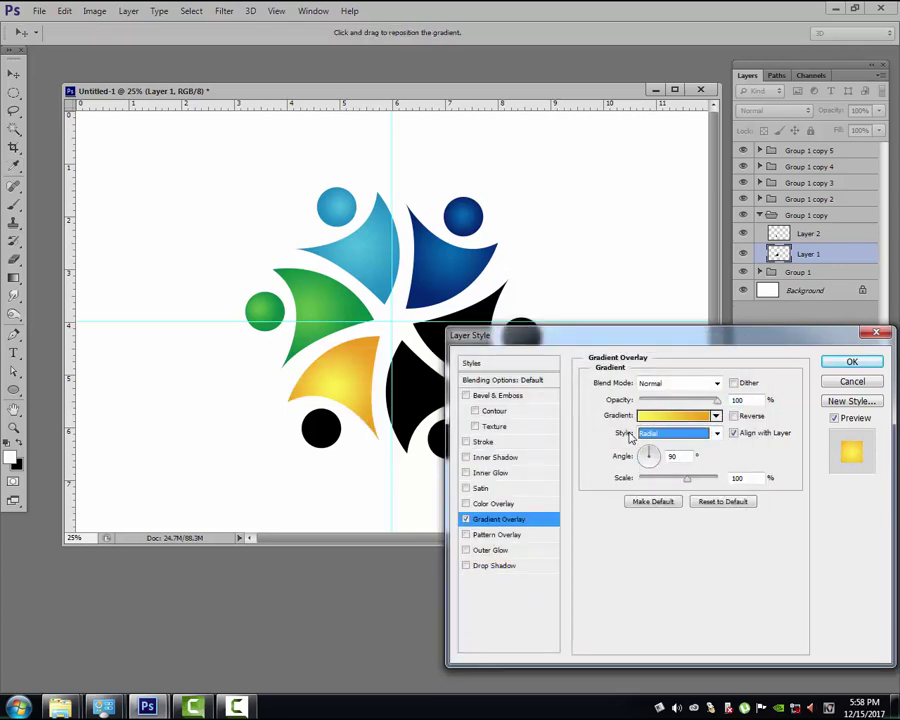
{"action": "left_click", "coordinate": [851, 362]}
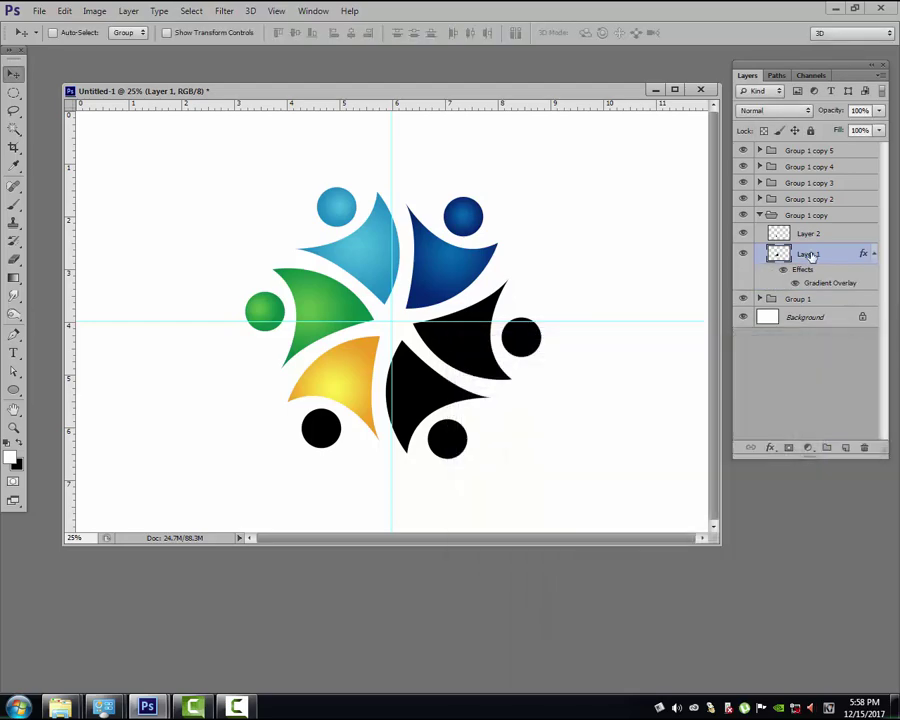
Copy the yellow-orange gradient style from Layer 1 onto Layer 2 and collapse Group 1 copy
{"action": "right_click", "coordinate": [810, 258]}
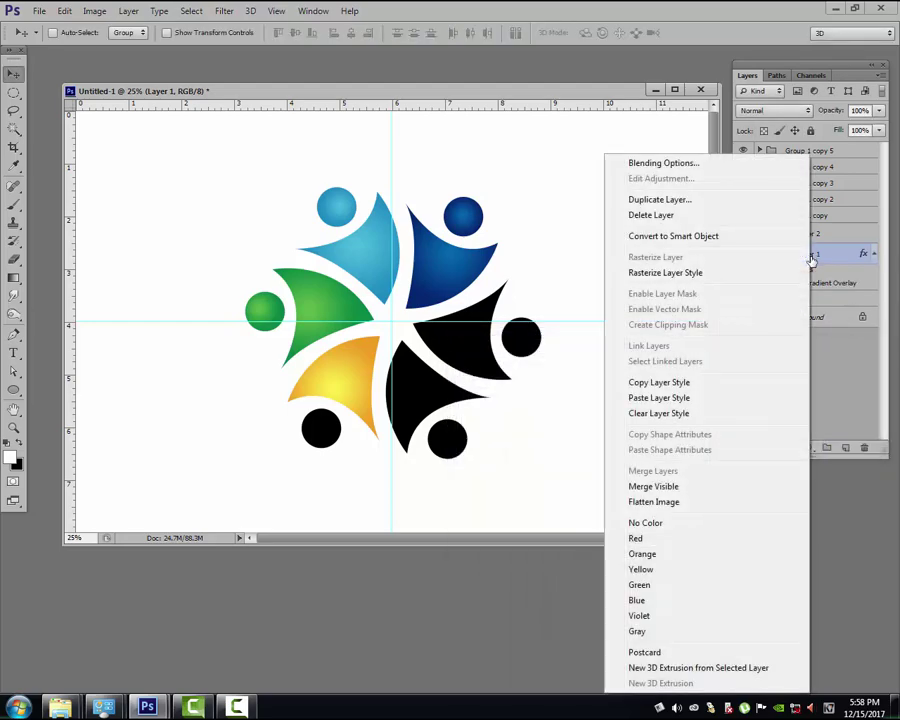
{"action": "left_click", "coordinate": [707, 388]}
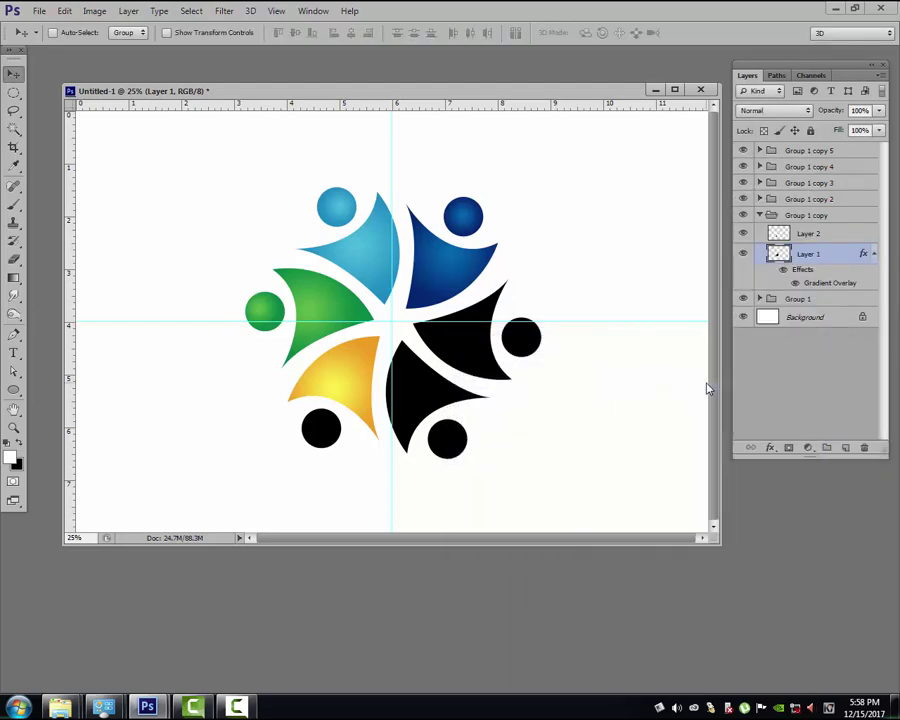
{"action": "left_click", "coordinate": [765, 233]}
{"action": "right_click", "coordinate": [808, 235]}
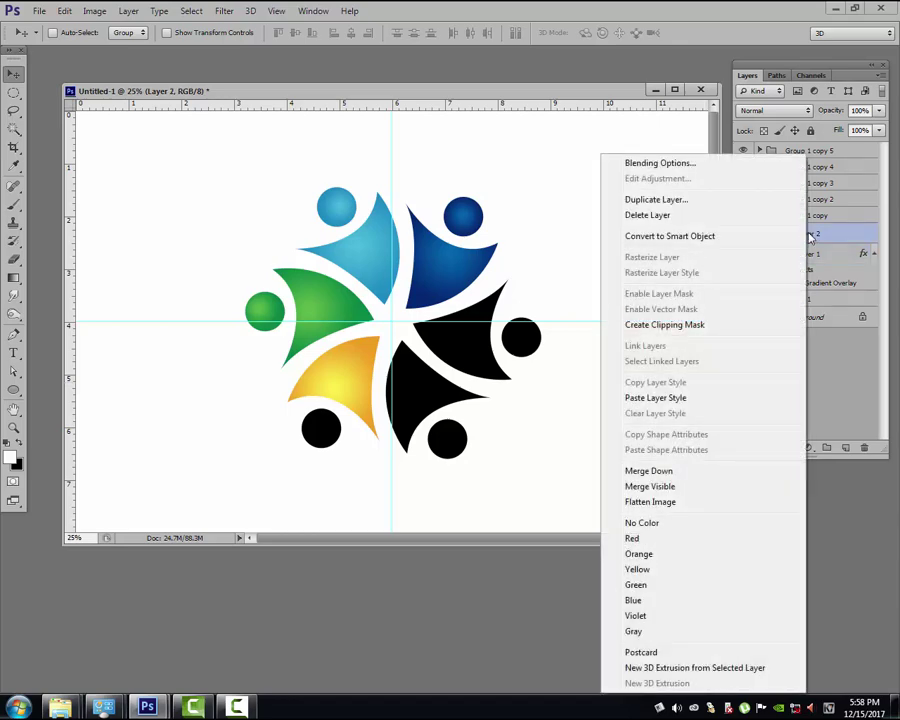
{"action": "left_click", "coordinate": [683, 398]}
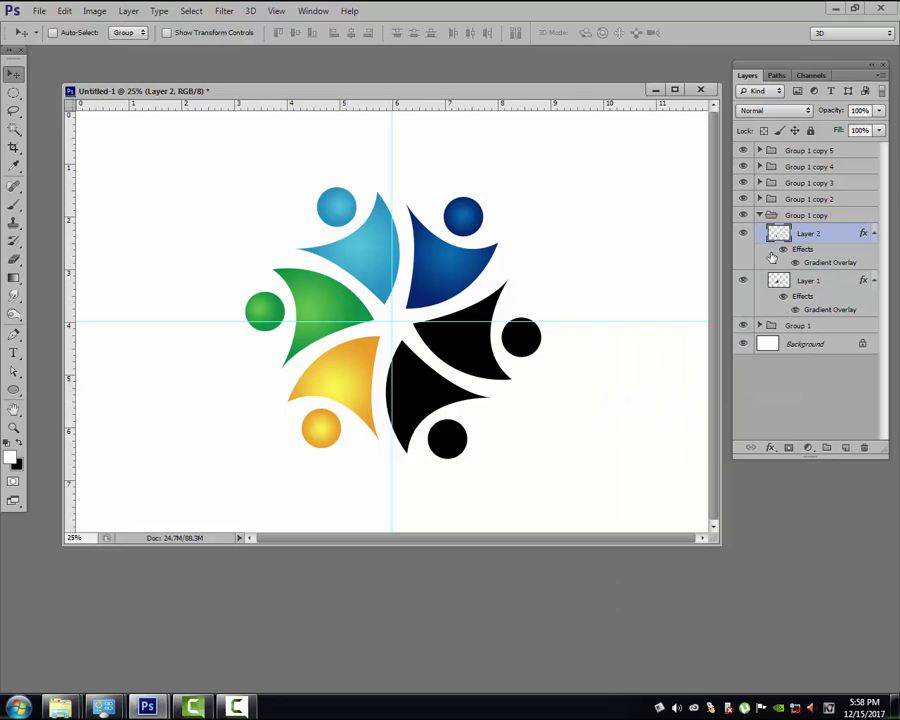
{"action": "left_click", "coordinate": [759, 216]}
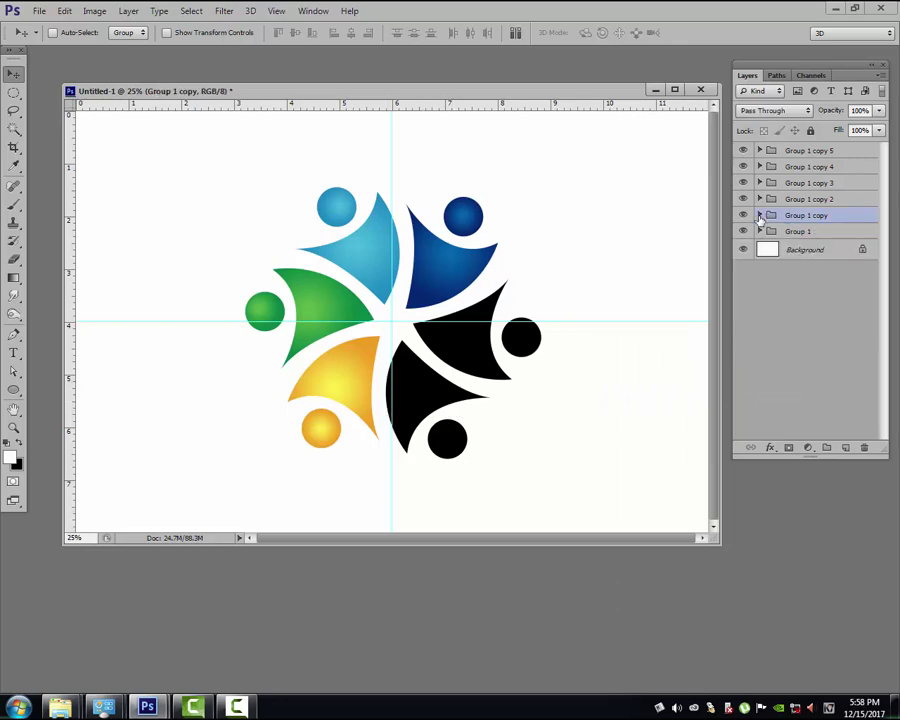
Give Layer 1 in Group 1 copy 5 a radial Gradient Overlay using the red preset
{"action": "left_click", "coordinate": [759, 150]}
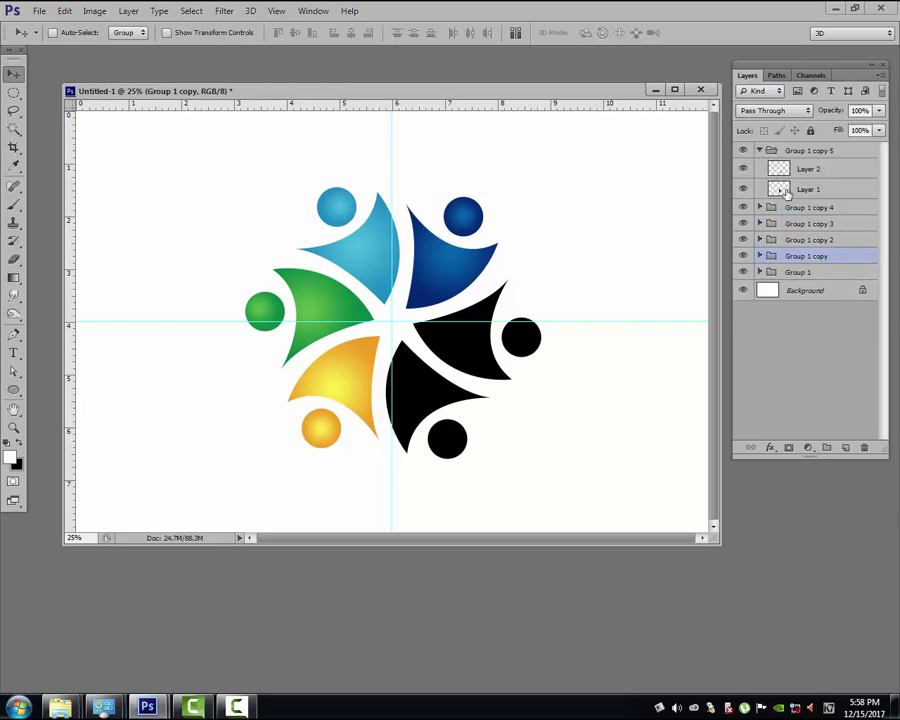
{"action": "left_click", "coordinate": [786, 191]}
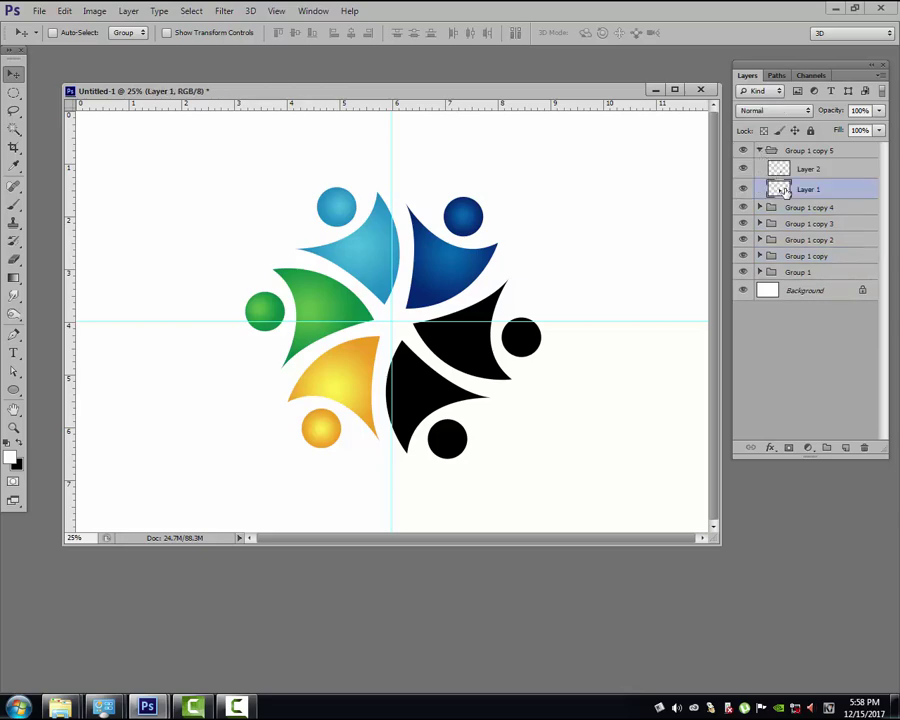
{"action": "left_click", "coordinate": [771, 449]}
{"action": "left_click", "coordinate": [778, 577]}
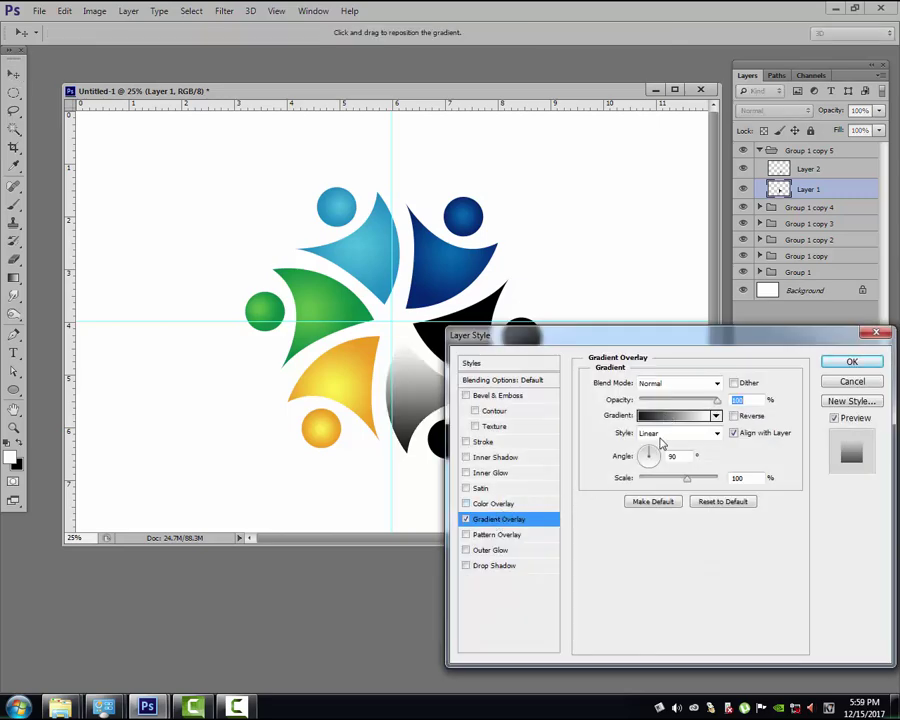
{"action": "left_click", "coordinate": [675, 415]}
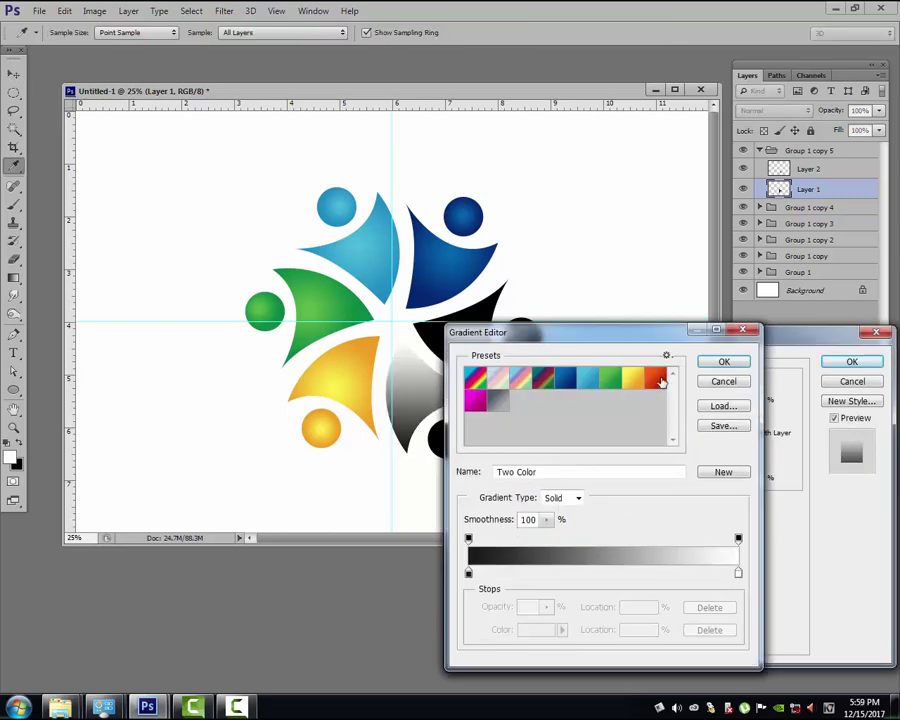
{"action": "left_click", "coordinate": [657, 379]}
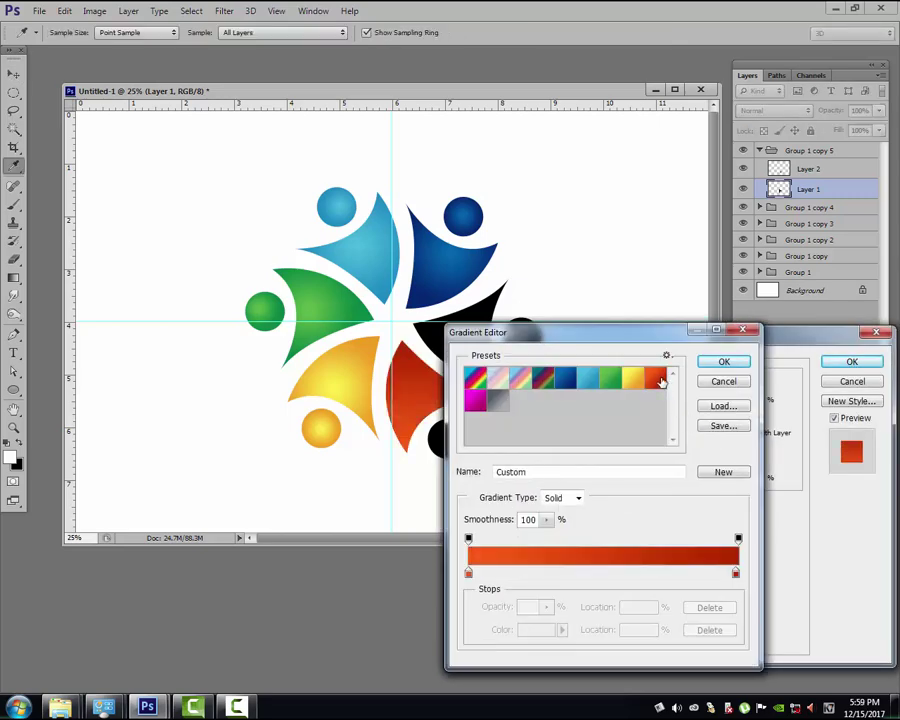
{"action": "left_click", "coordinate": [724, 362]}
{"action": "left_click", "coordinate": [716, 433]}
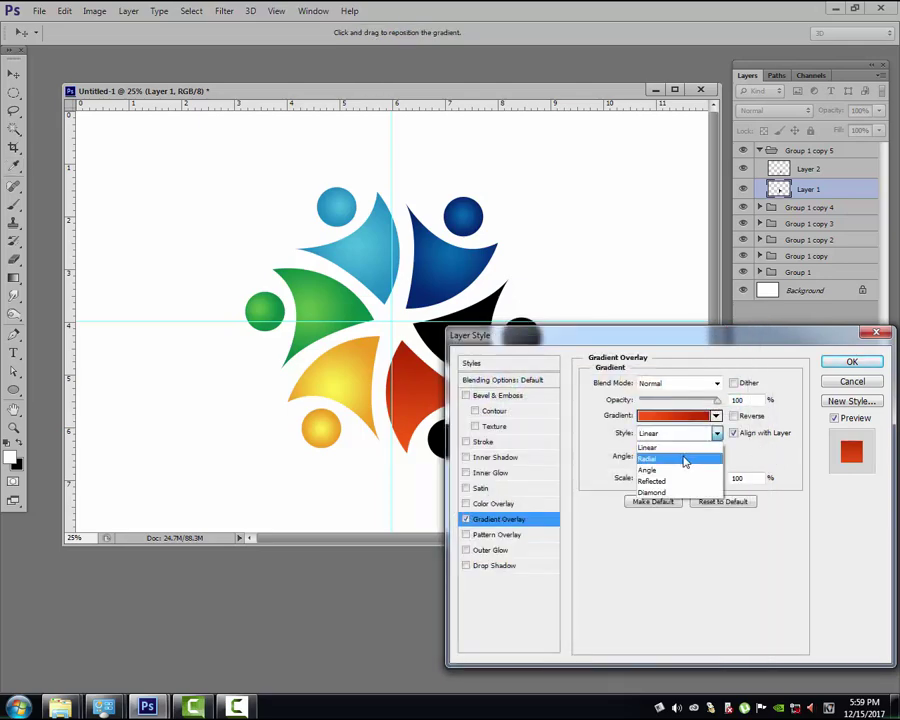
{"action": "left_click", "coordinate": [683, 456]}
{"action": "left_click_drag", "start_coordinate": [591, 336], "coordinate": [636, 434]}
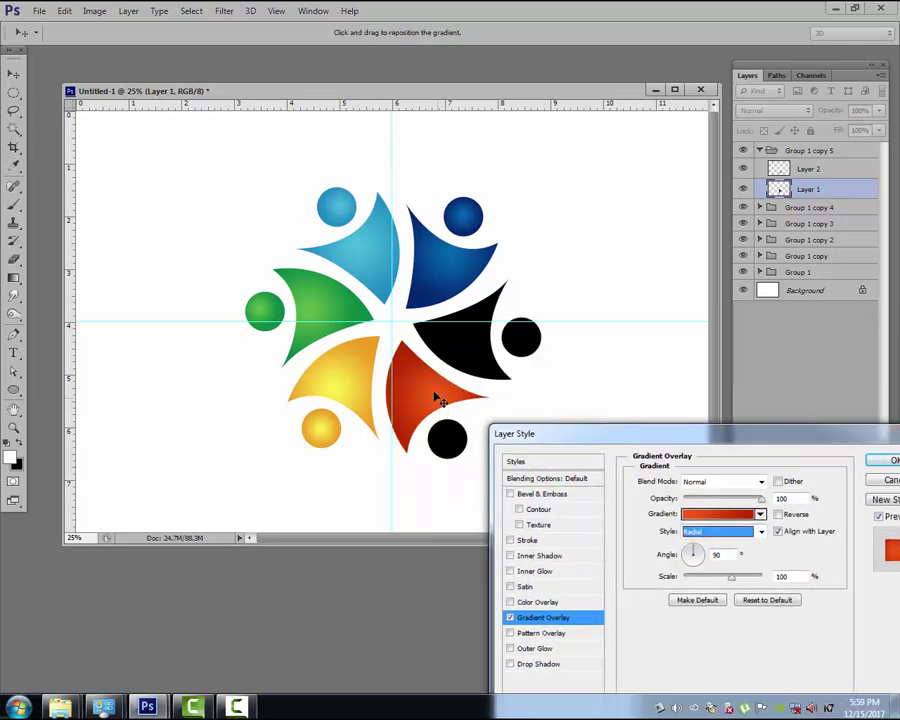
{"action": "left_click_drag", "start_coordinate": [716, 436], "coordinate": [669, 384]}
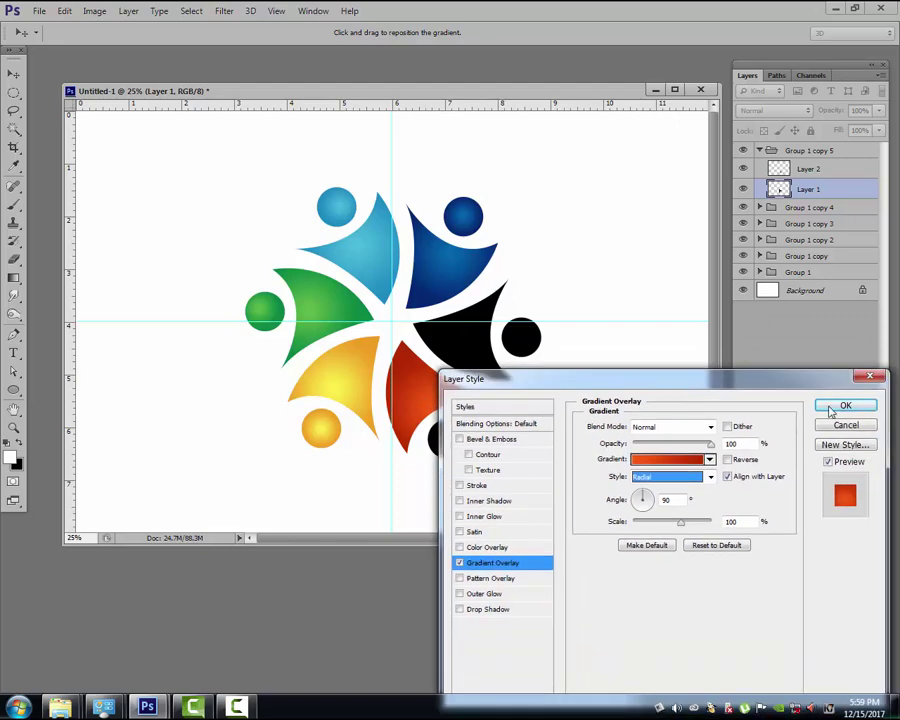
{"action": "left_click", "coordinate": [845, 410]}
Copy Layer 1's red radial gradient style and paste it onto the head layer, Layer 2
{"action": "right_click", "coordinate": [779, 189]}
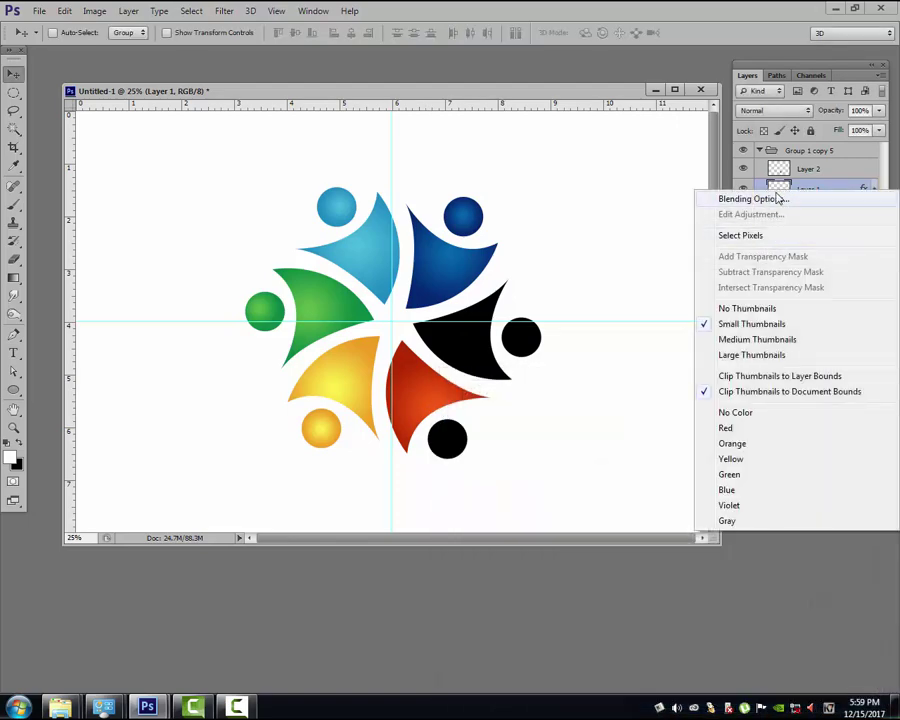
{"action": "left_click", "coordinate": [780, 190]}
{"action": "right_click", "coordinate": [780, 190]}
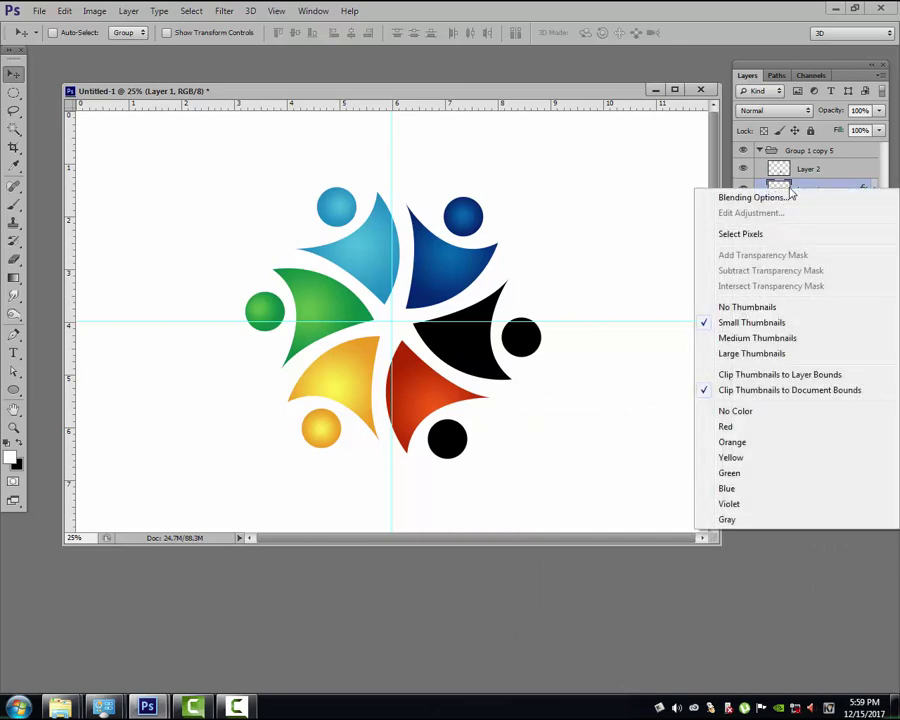
{"action": "left_click", "coordinate": [805, 188]}
{"action": "right_click", "coordinate": [803, 188]}
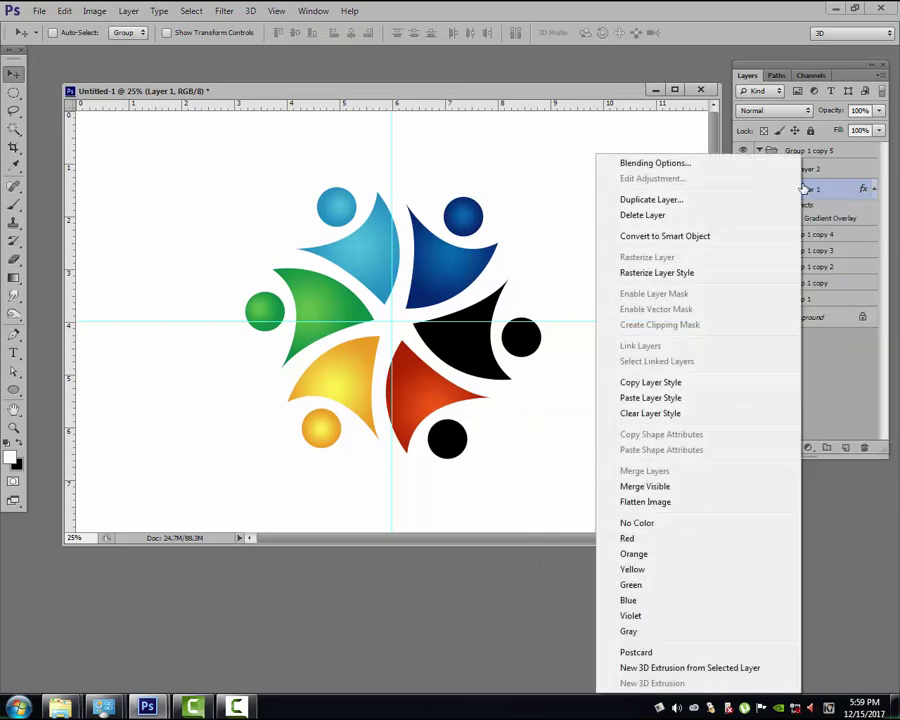
{"action": "left_click", "coordinate": [675, 386]}
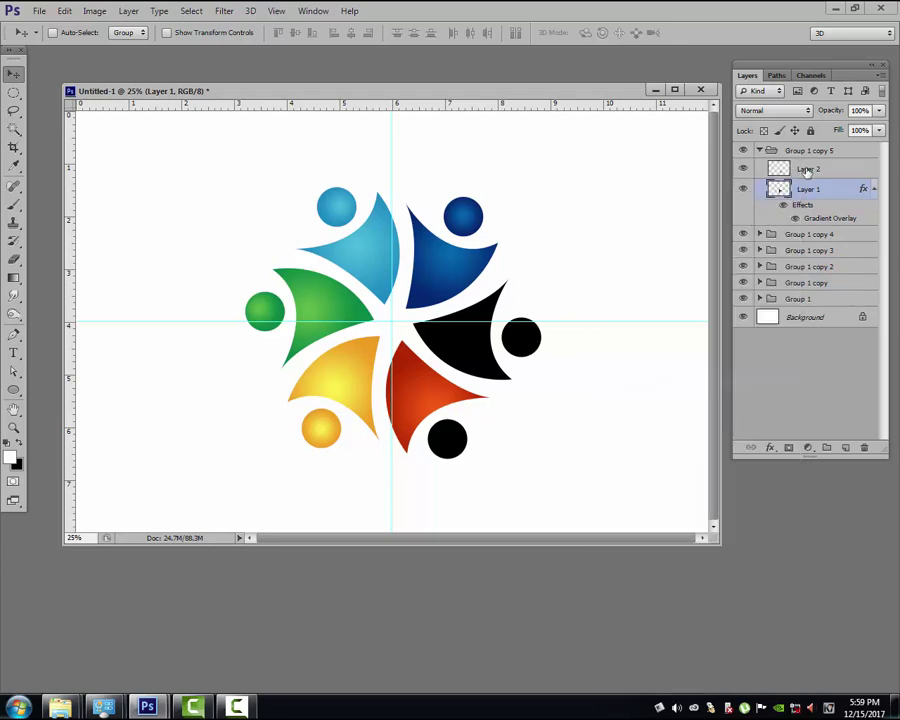
{"action": "left_click", "coordinate": [808, 170]}
{"action": "right_click", "coordinate": [808, 170]}
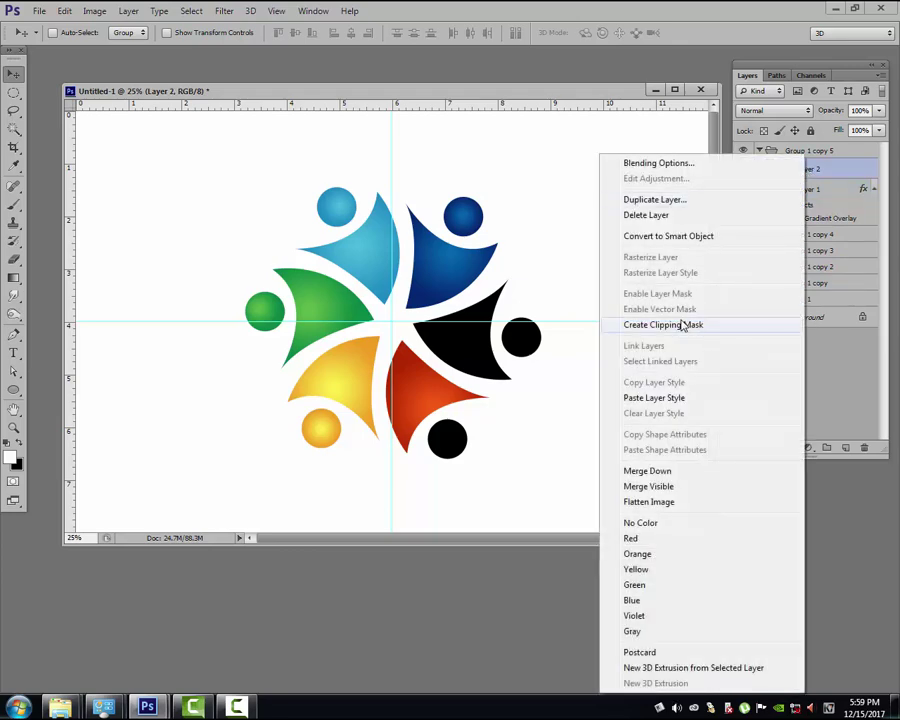
{"action": "left_click", "coordinate": [679, 398]}
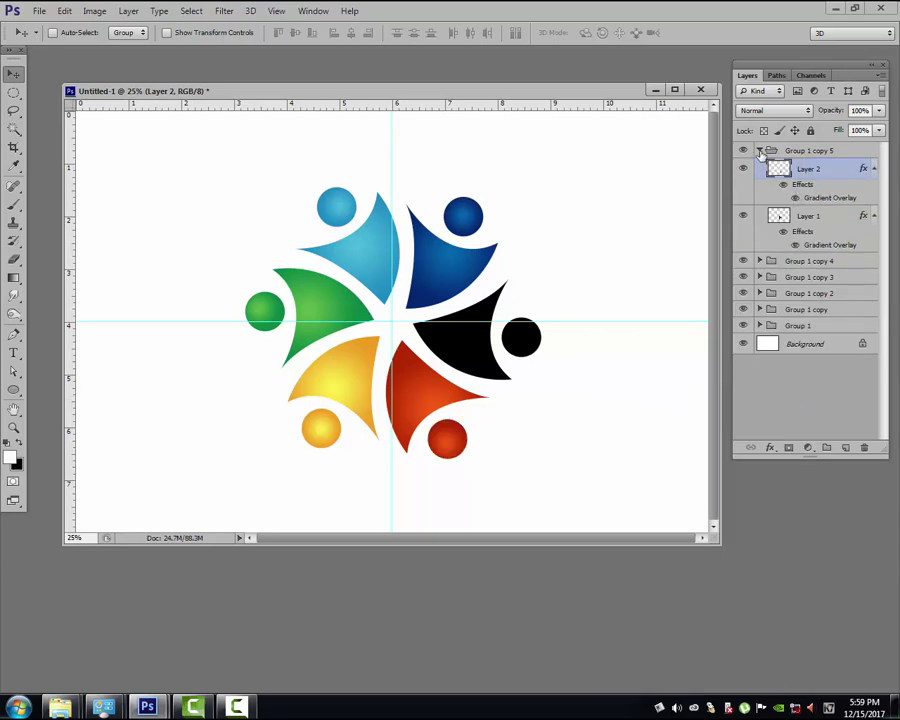
{"action": "left_click", "coordinate": [760, 151]}
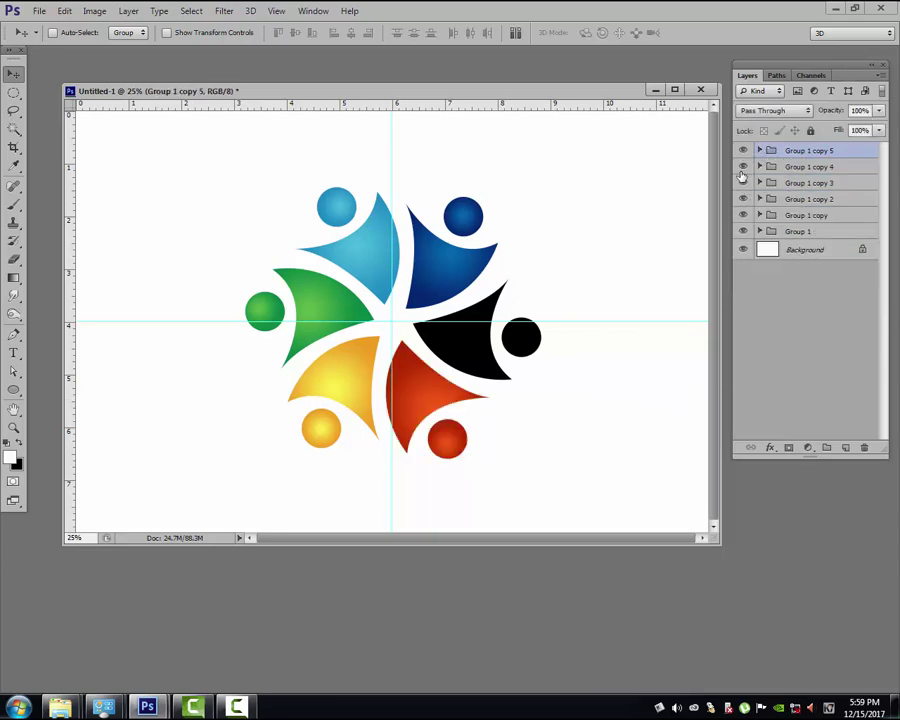
Find the right figure in Group 1 copy 4 and add a Gradient Overlay to its body layer
{"action": "left_click", "coordinate": [742, 168]}
{"action": "left_click", "coordinate": [742, 167]}
{"action": "left_click", "coordinate": [759, 167]}
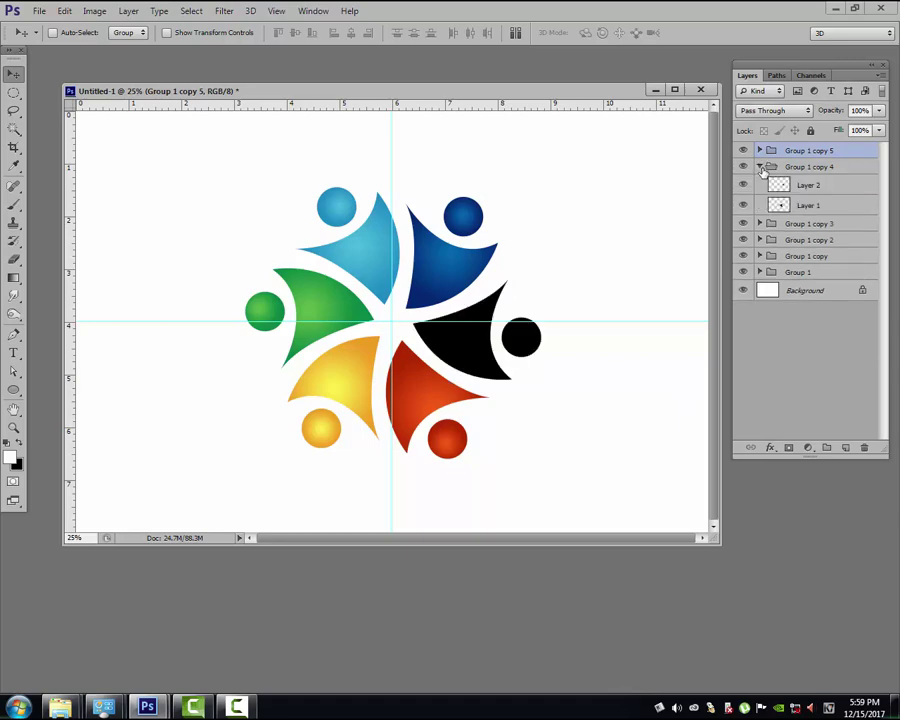
{"action": "left_click", "coordinate": [783, 207]}
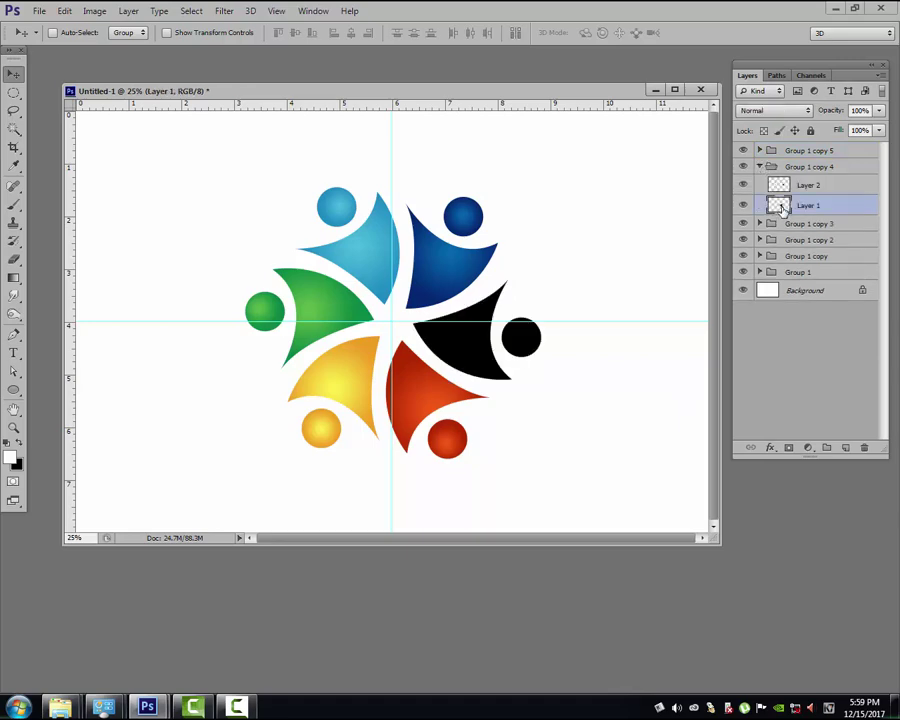
{"action": "left_click", "coordinate": [771, 448]}
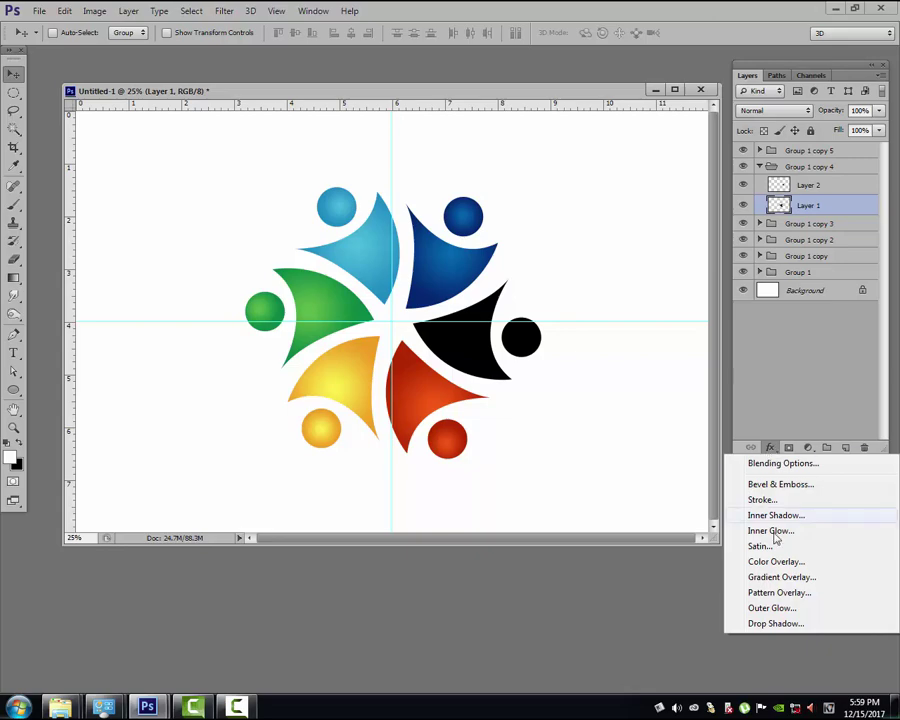
{"action": "left_click", "coordinate": [780, 577]}
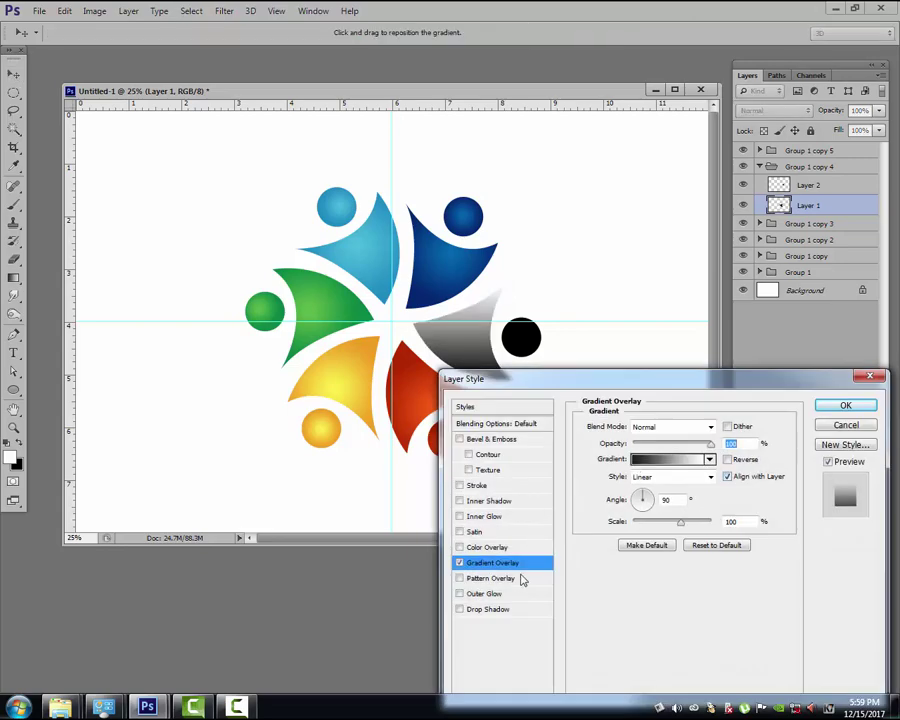
Set the body's overlay to the magenta preset gradient with Radial style
{"action": "left_click", "coordinate": [660, 459]}
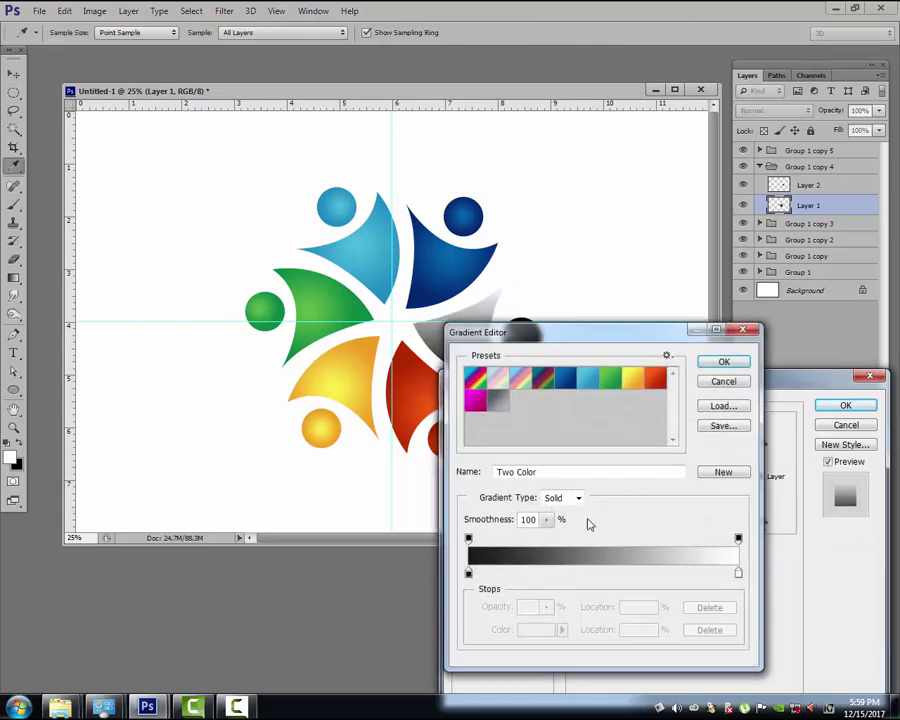
{"action": "left_click", "coordinate": [469, 575]}
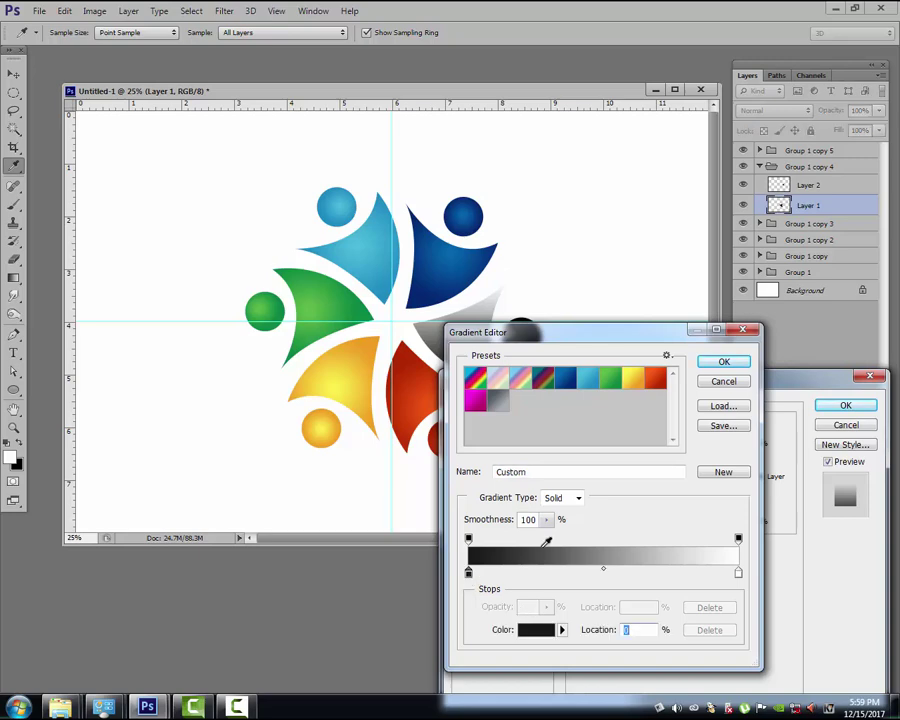
{"action": "left_click", "coordinate": [475, 401]}
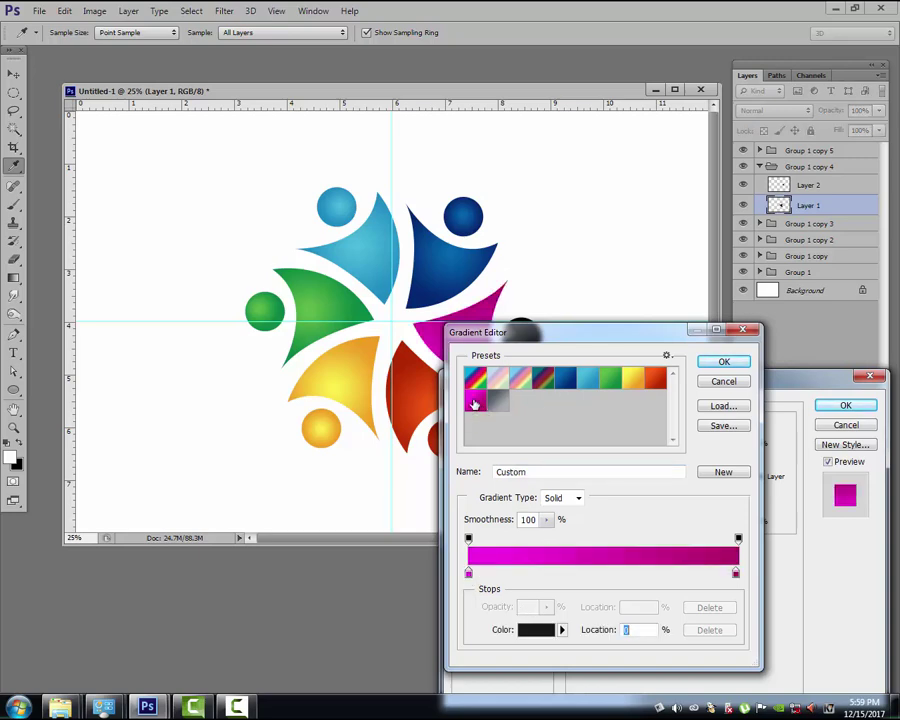
{"action": "left_click", "coordinate": [727, 364]}
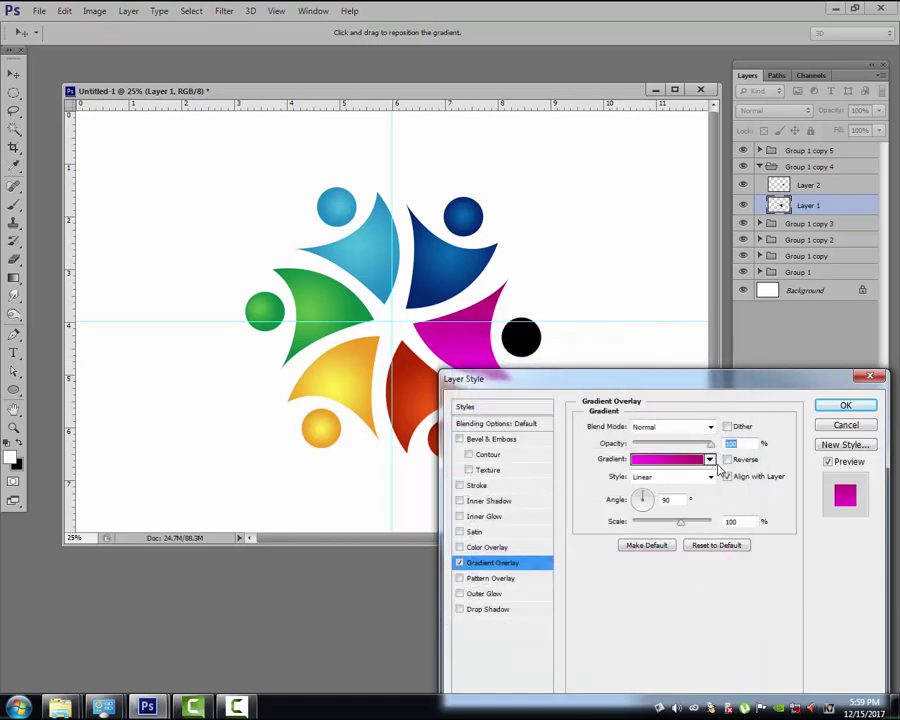
{"action": "left_click", "coordinate": [662, 480]}
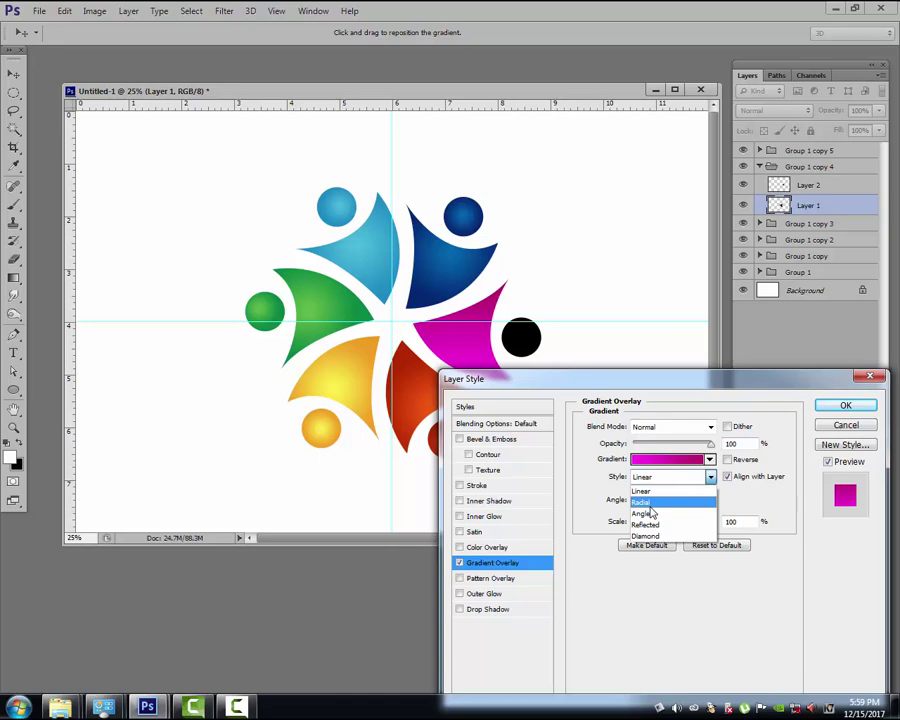
{"action": "left_click", "coordinate": [648, 503]}
{"action": "mouse_move", "coordinate": [508, 378]}
{"action": "left_mouse_down"}
{"action": "mouse_move", "coordinate": [485, 386]}
{"action": "mouse_move", "coordinate": [450, 429]}
{"action": "left_mouse_up"}
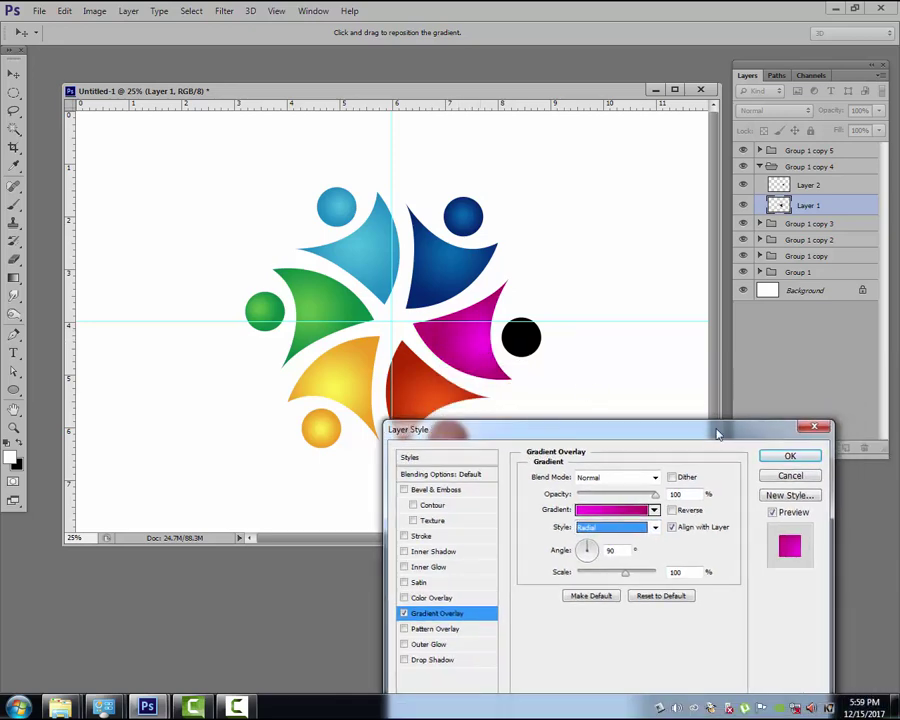
Apply the magenta overlay to the body and copy the body layer's style
{"action": "left_click", "coordinate": [790, 457]}
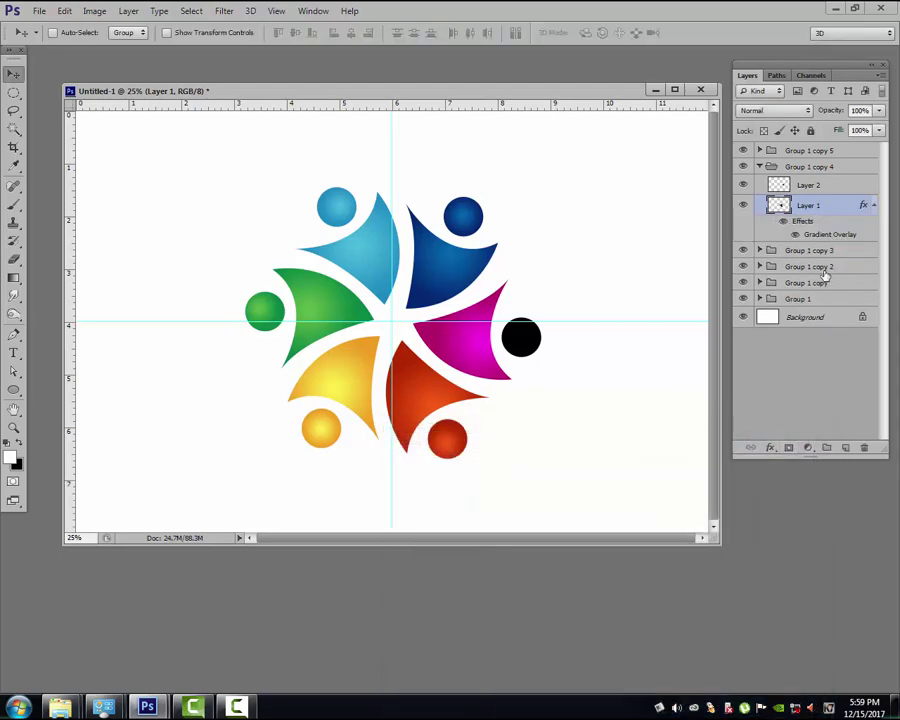
{"action": "right_click", "coordinate": [779, 204]}
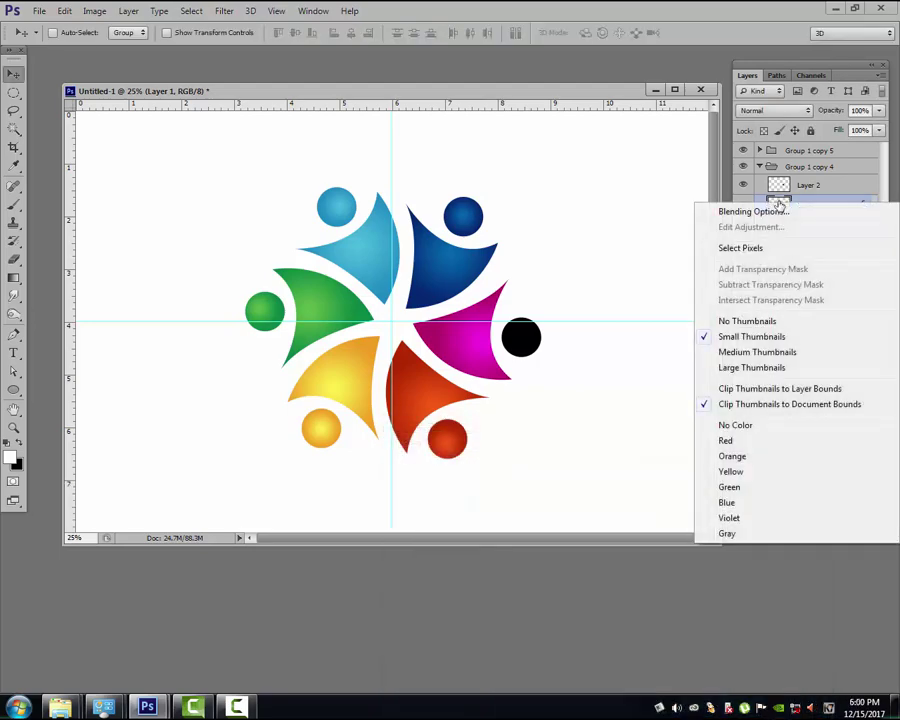
{"action": "right_click", "coordinate": [797, 205]}
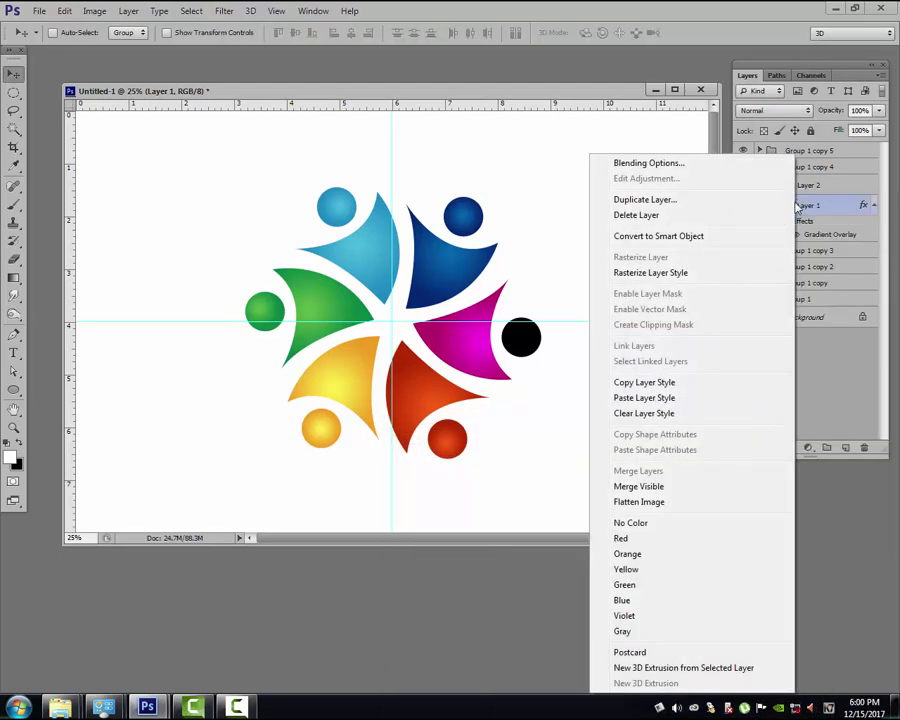
{"action": "left_click", "coordinate": [645, 383]}
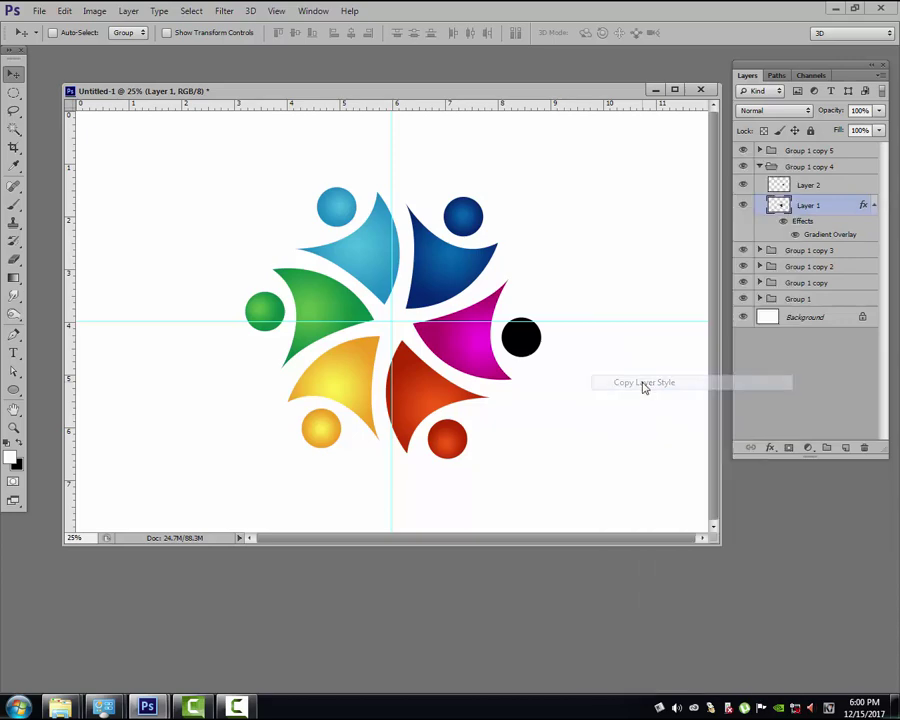
Paste the magenta style onto the head layer, Layer 2, and hide the guides
{"action": "left_click", "coordinate": [800, 186]}
{"action": "right_click", "coordinate": [806, 187]}
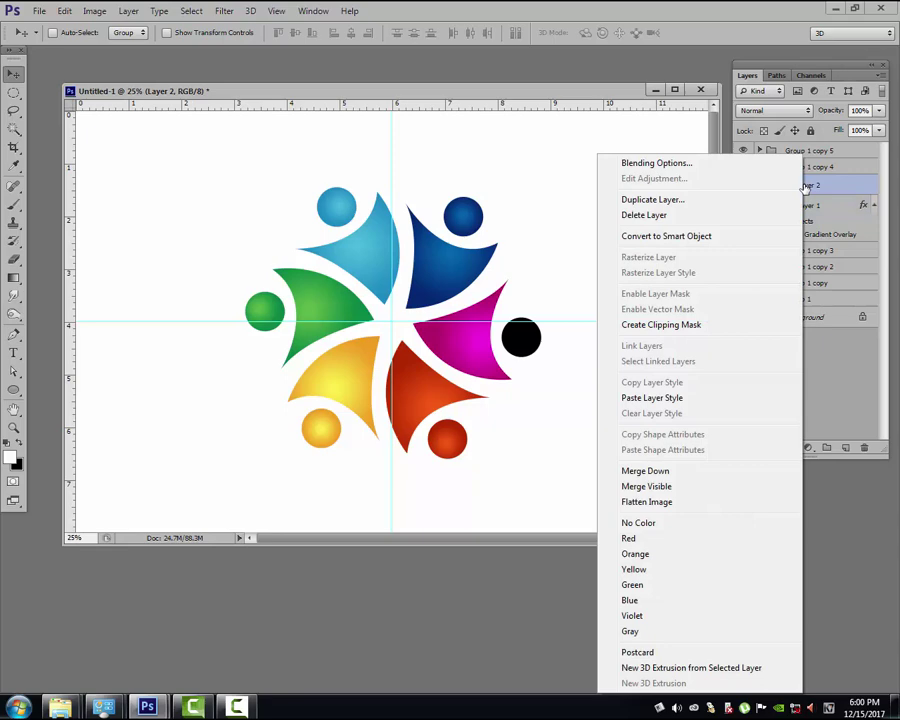
{"action": "left_click", "coordinate": [700, 398]}
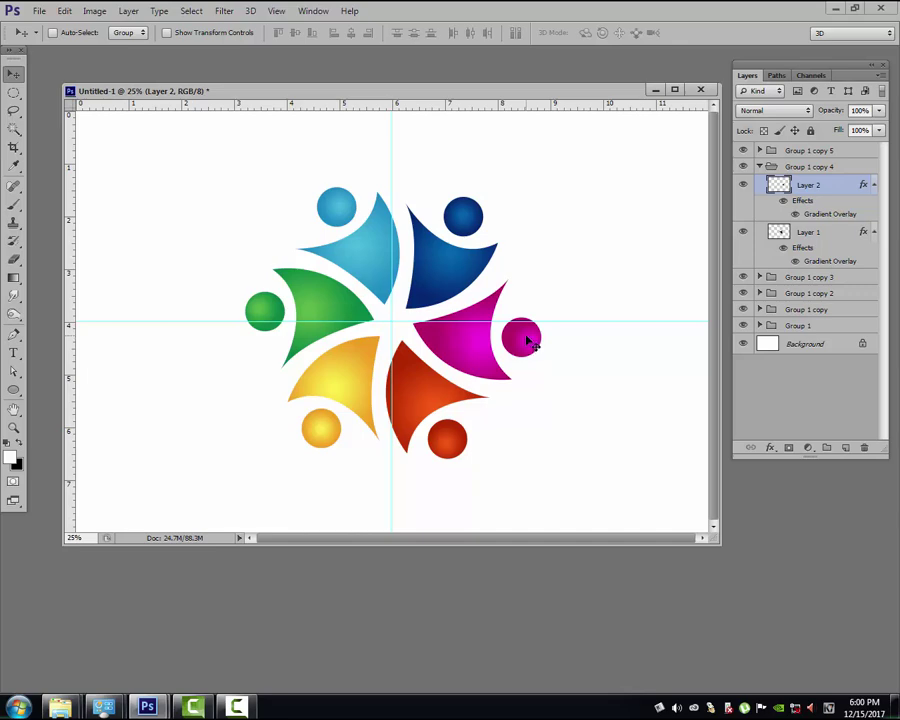
{"action": "key", "text": "ctrl+semicolon"}
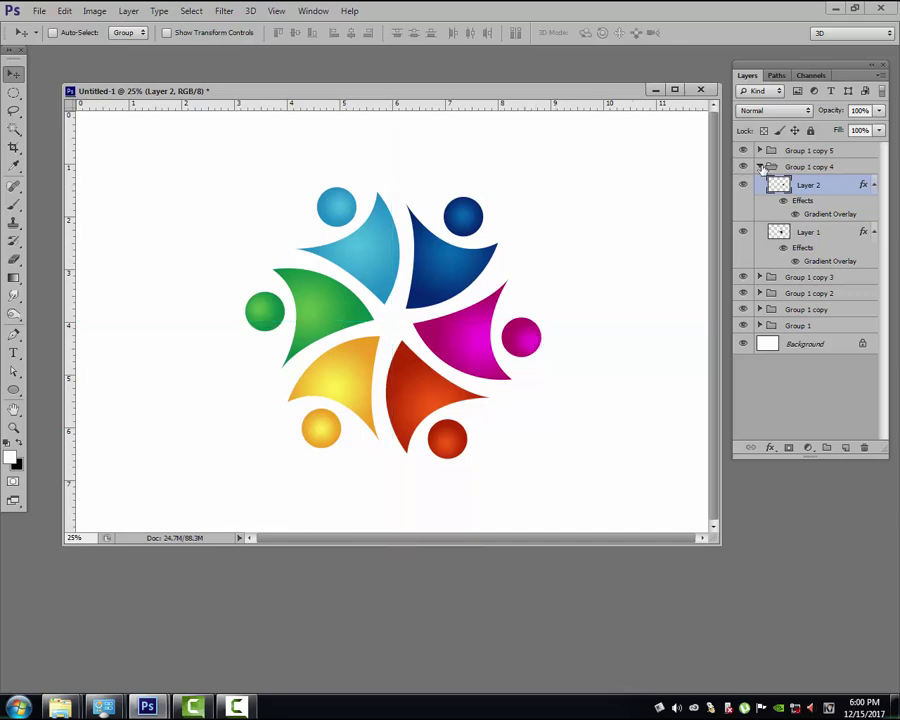
Select all six figure groups and stamp them into one merged layer
{"action": "left_click", "coordinate": [760, 166]}
{"action": "left_click", "coordinate": [770, 231], "text": "shift"}
{"action": "key", "text": "ctrl+alt+e"}
Move the merged logo left with Free Transform, fine-tuning with Shift+arrow nudges
{"action": "key", "text": "ctrl+t"}
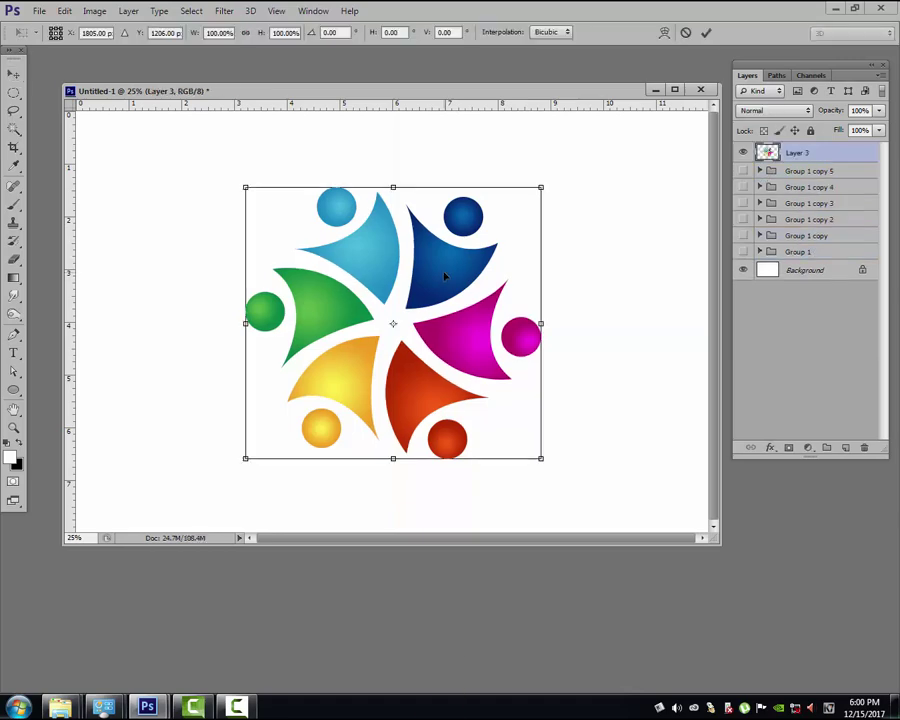
{"action": "left_click_drag", "start_coordinate": [446, 288], "coordinate": [368, 275]}
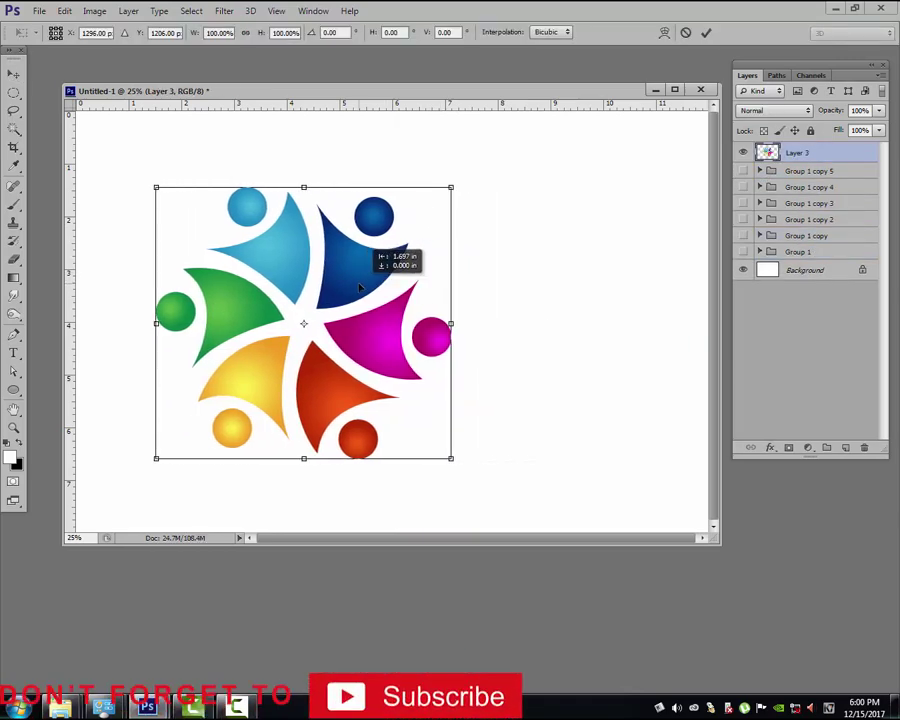
{"action": "key", "text": "shift+Left"}
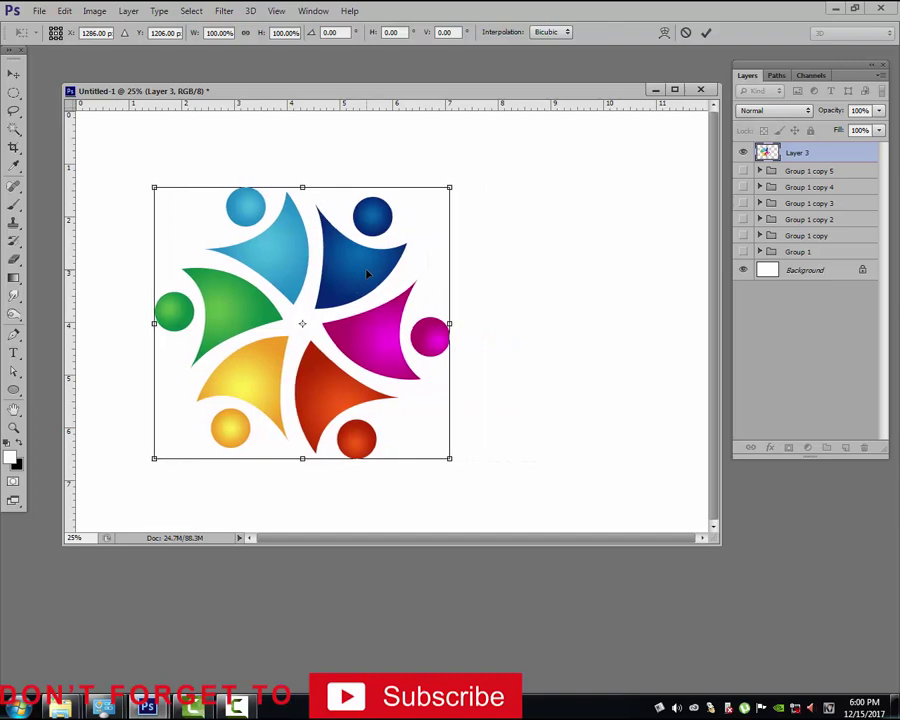
{"action": "key", "text": "shift+Left"}
{"action": "key", "text": "shift+Left"}
{"action": "key", "text": "shift+Left"}
{"action": "key", "text": "shift+Left"}
{"action": "key", "text": "shift+Left"}
{"action": "key", "text": "shift+Left"}
{"action": "key", "text": "shift+Left"}
{"action": "key", "text": "shift+Left"}
{"action": "key", "text": "shift+Left"}
{"action": "key", "text": "shift+Left"}
{"action": "key", "text": "shift+Left"}
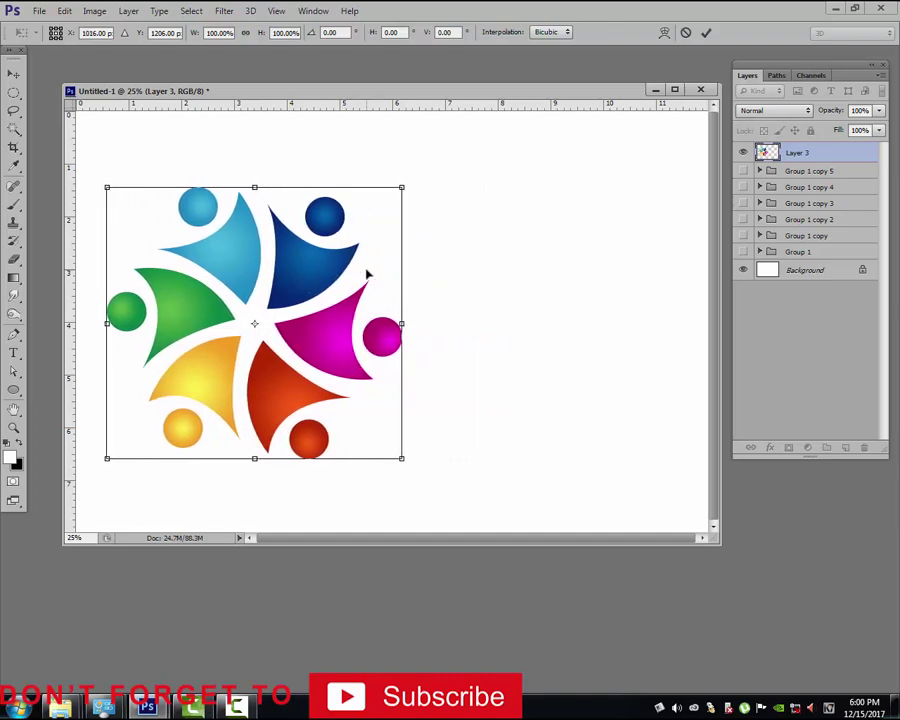
{"action": "key", "text": "shift+Left"}
{"action": "key", "text": "shift+Left"}
{"action": "key", "text": "shift+Right"}
{"action": "key", "text": "shift+Right"}
{"action": "key", "text": "shift+Right"}
{"action": "key", "text": "shift+Right"}
{"action": "key", "text": "shift+Right"}
{"action": "key", "text": "shift+Right"}
{"action": "key", "text": "shift+Right"}
{"action": "key", "text": "shift+Right"}
{"action": "key", "text": "Return"}
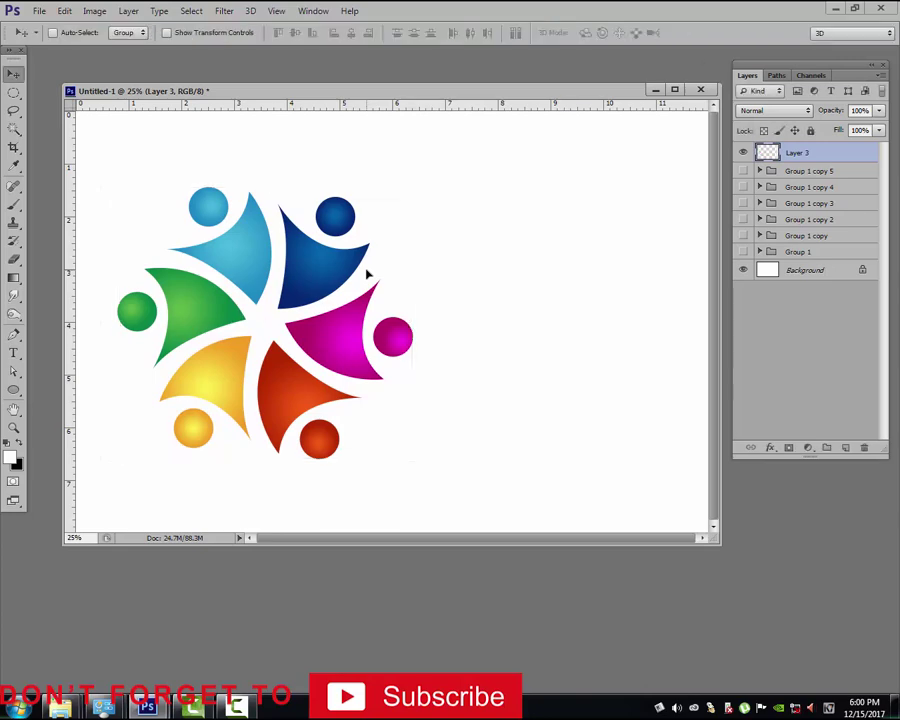
{"action": "key", "text": "t"}
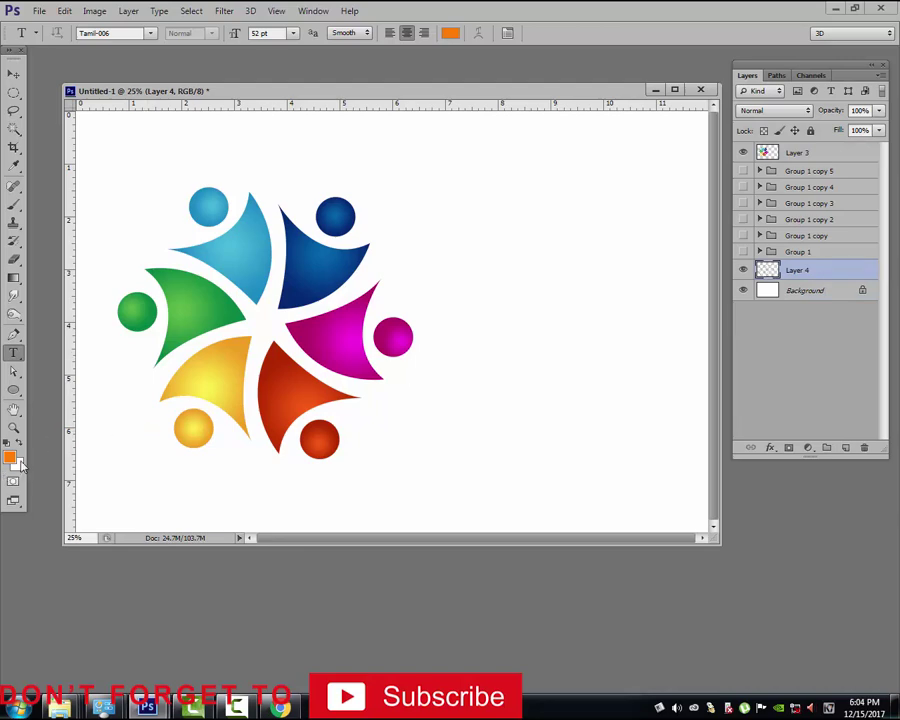
Fill the new layer with white and give it a grey preset Gradient Overlay
{"action": "key", "text": "ctrl+BackSpace"}
{"action": "left_click", "coordinate": [770, 448]}
{"action": "left_click", "coordinate": [781, 577]}
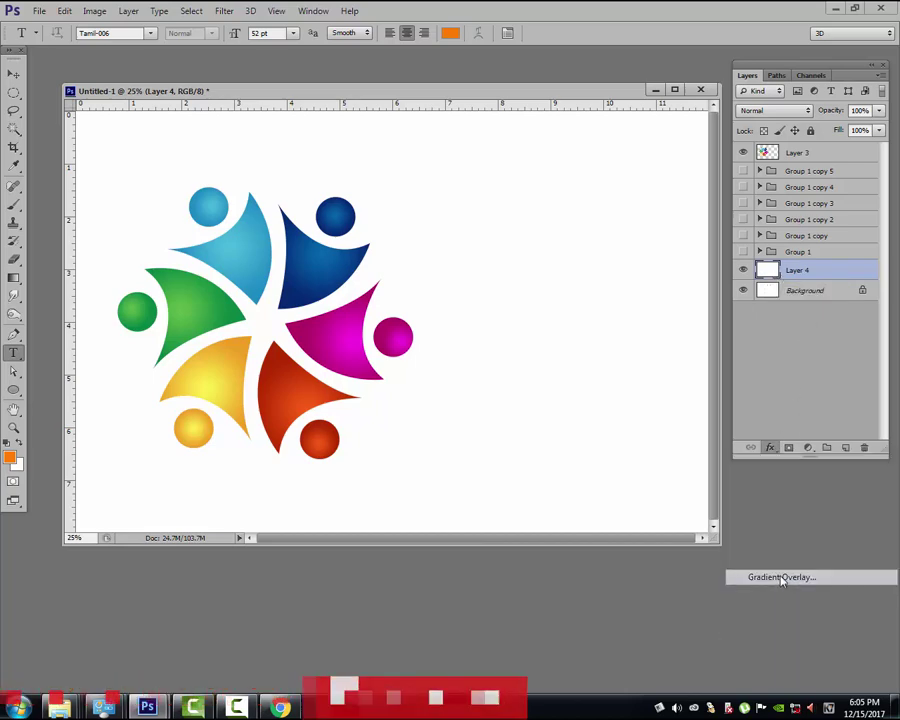
{"action": "left_click_drag", "start_coordinate": [519, 425], "coordinate": [532, 199]}
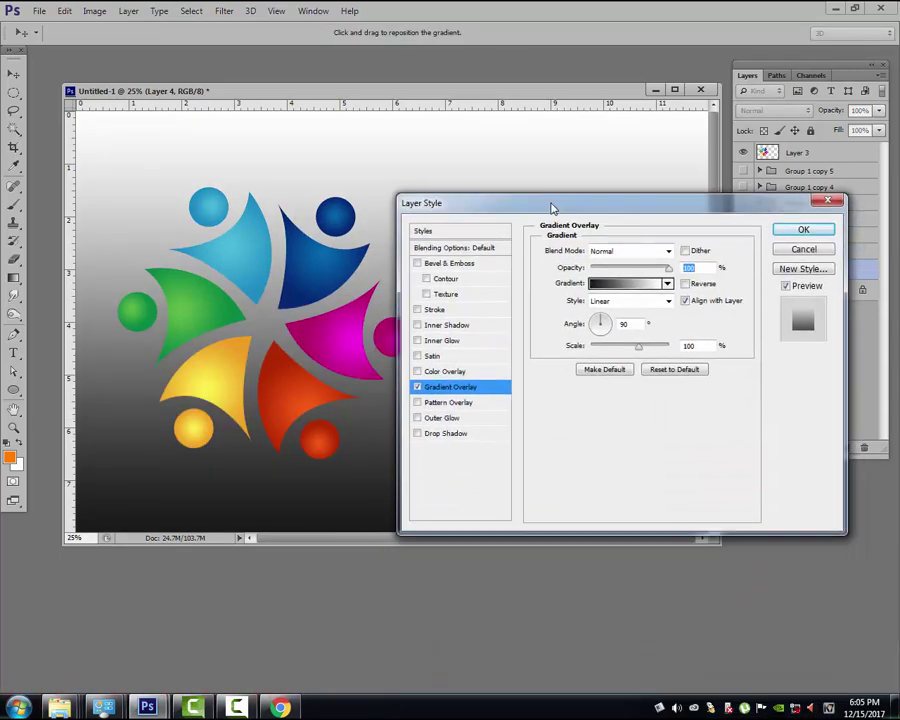
{"action": "left_click", "coordinate": [632, 284]}
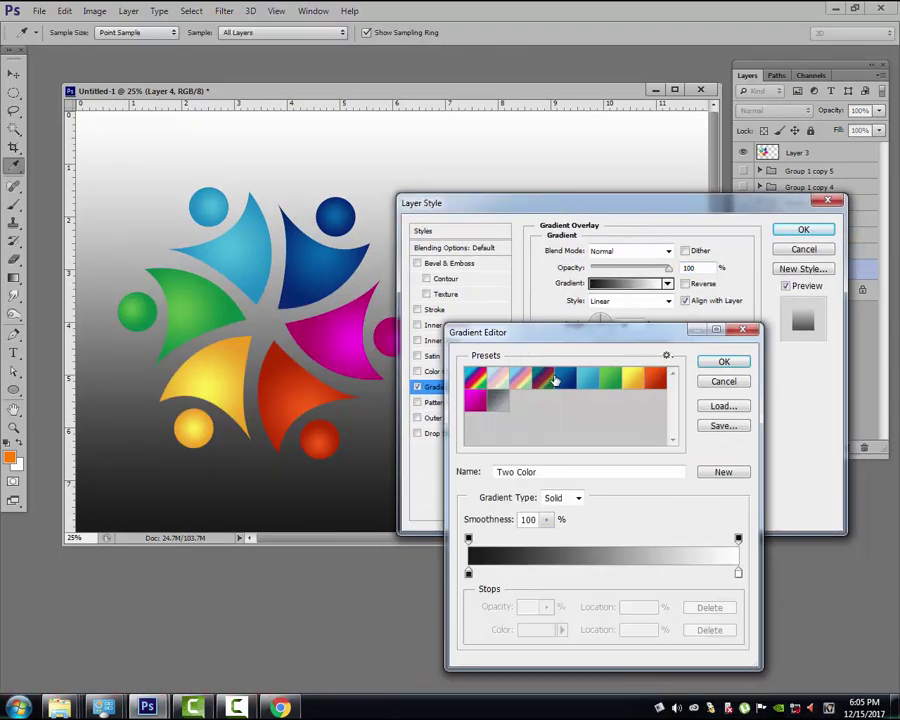
{"action": "left_click", "coordinate": [503, 406]}
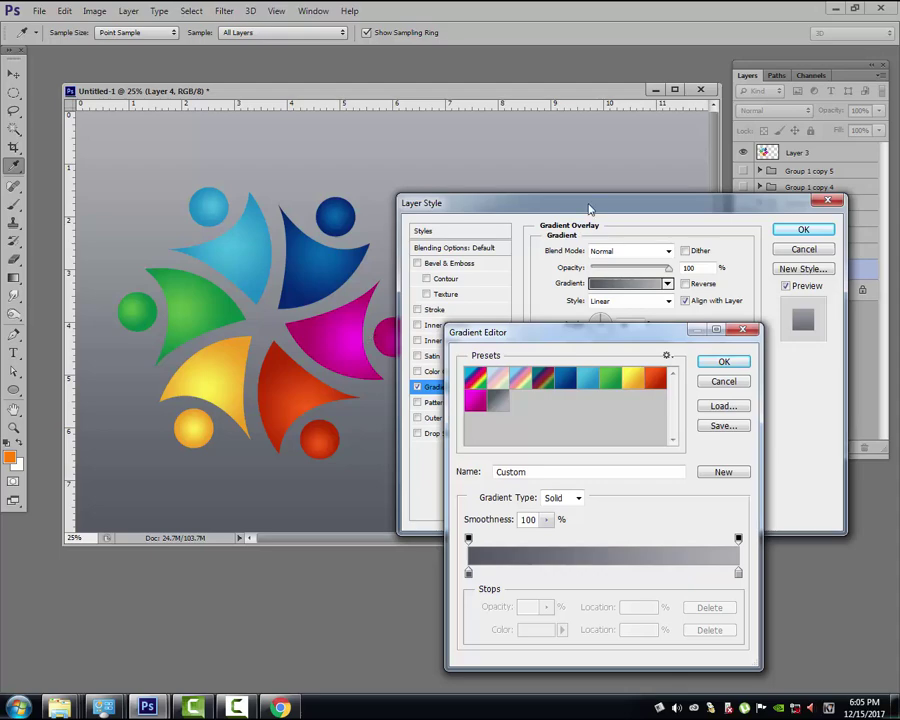
{"action": "left_click", "coordinate": [726, 365]}
Make the grey gradient radial, reversed, at a 41° angle, and apply it
{"action": "left_click_drag", "start_coordinate": [643, 210], "coordinate": [645, 345]}
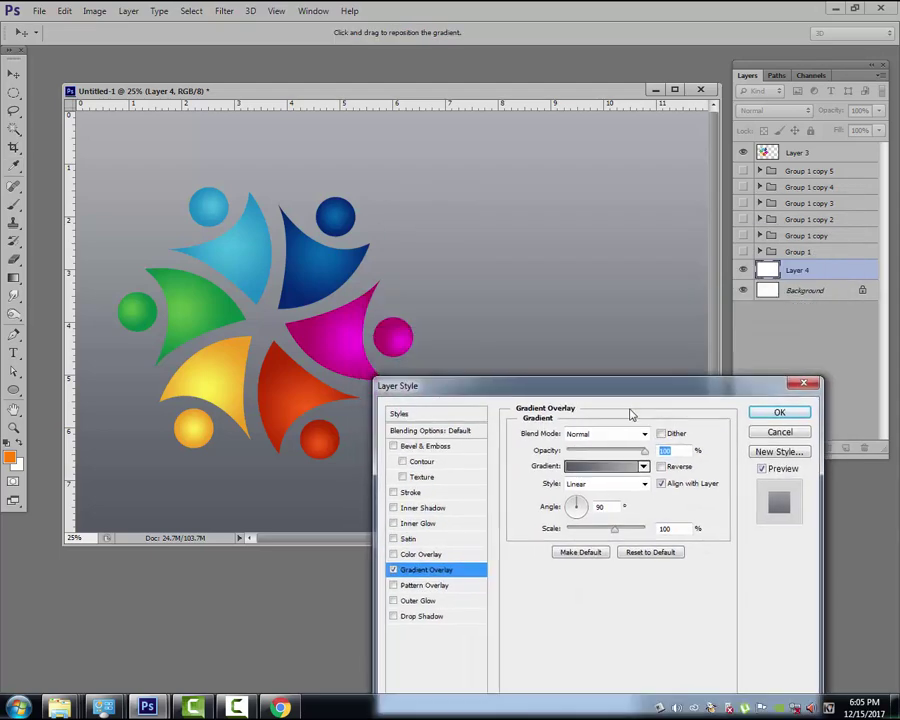
{"action": "left_click", "coordinate": [646, 434]}
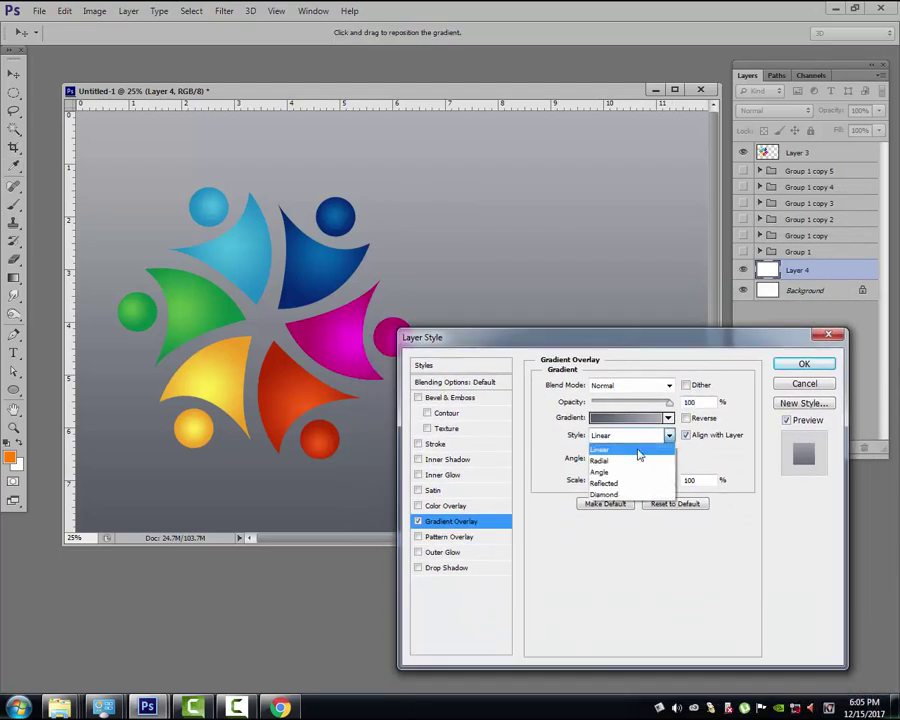
{"action": "left_click", "coordinate": [630, 458]}
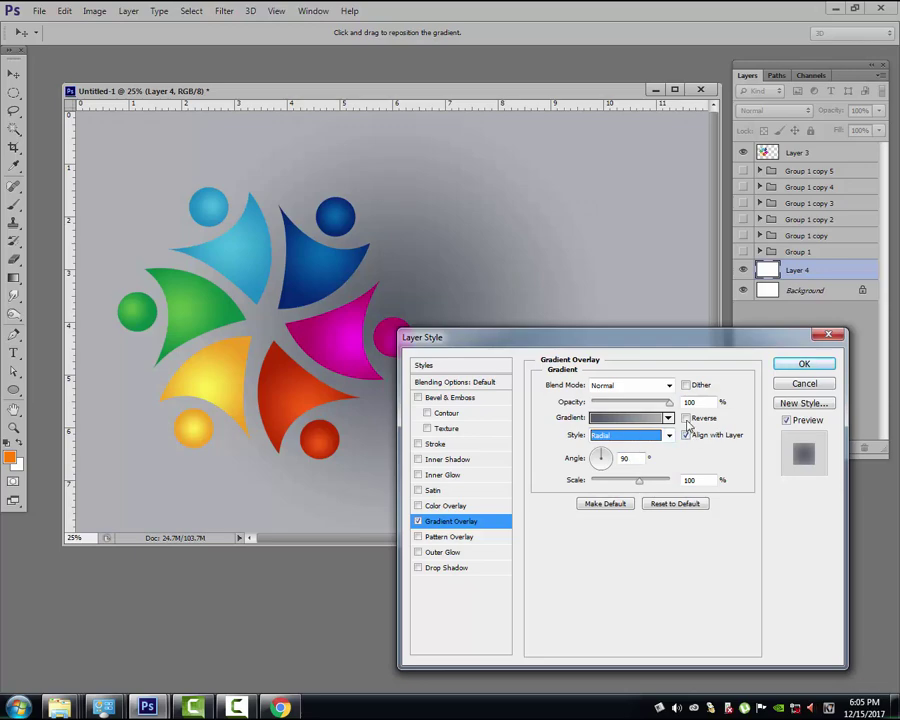
{"action": "left_click", "coordinate": [685, 417]}
{"action": "left_click_drag", "start_coordinate": [651, 348], "coordinate": [599, 434]}
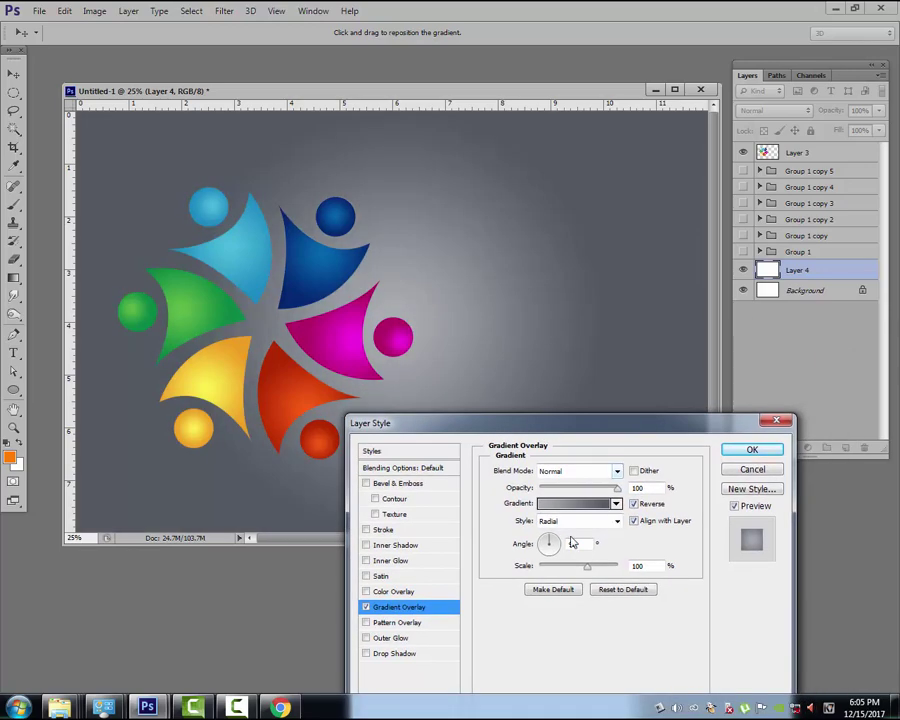
{"action": "left_click_drag", "start_coordinate": [574, 536], "coordinate": [560, 543]}
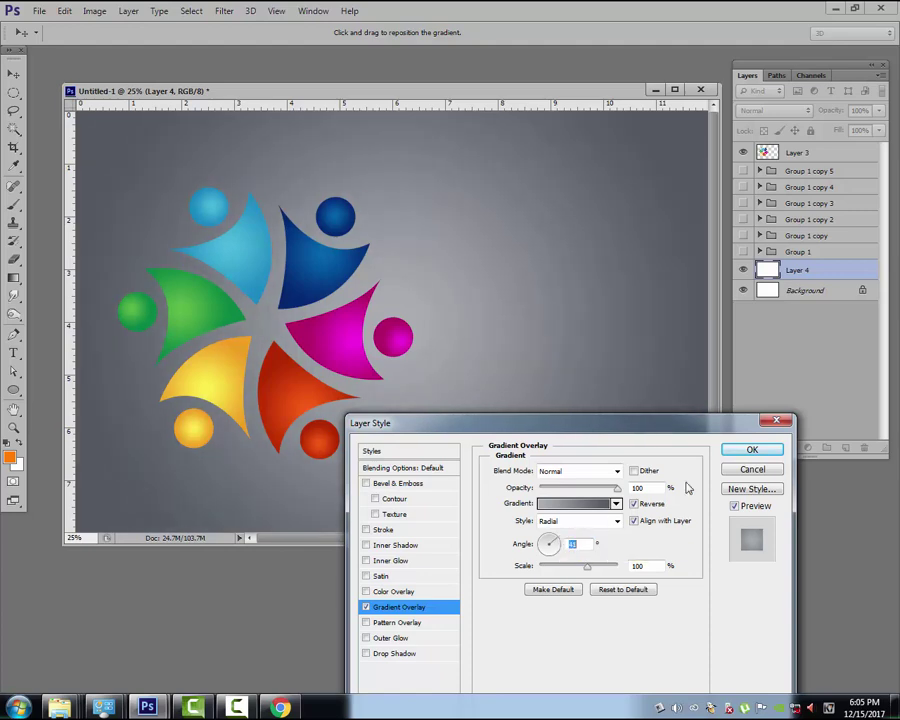
{"action": "left_click", "coordinate": [762, 452]}
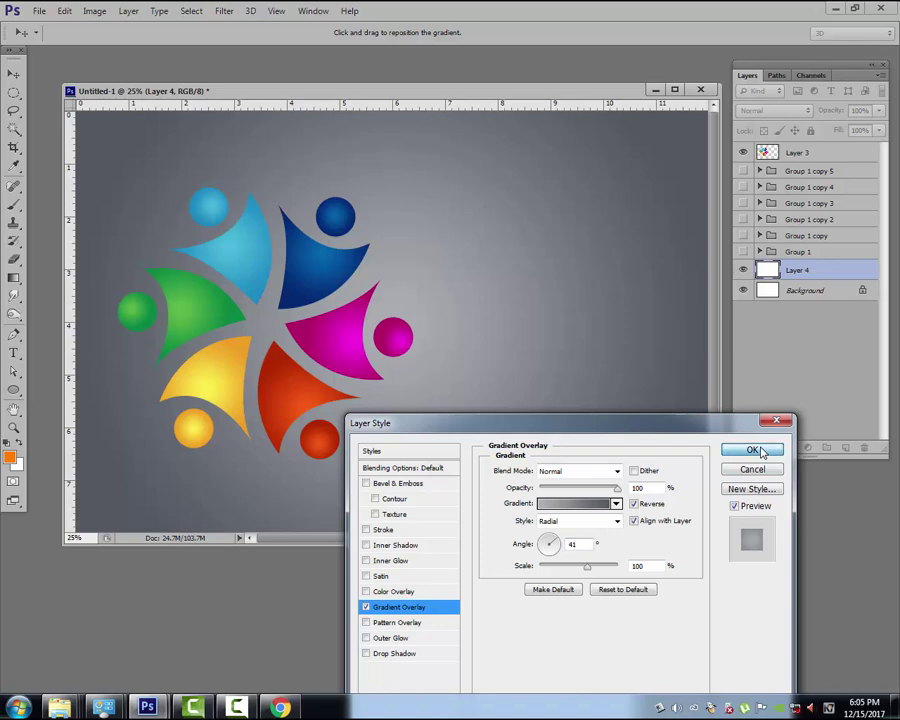